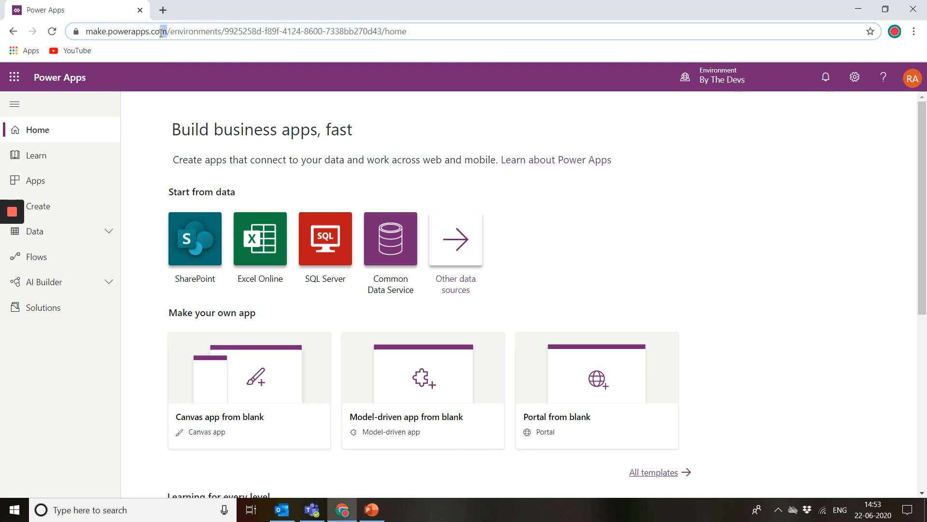
# Step: Open the Portal from blank creation dialog and examine the notice at its top
pyautogui.moveTo(166, 32); pyautogui.dragTo(86, 33)
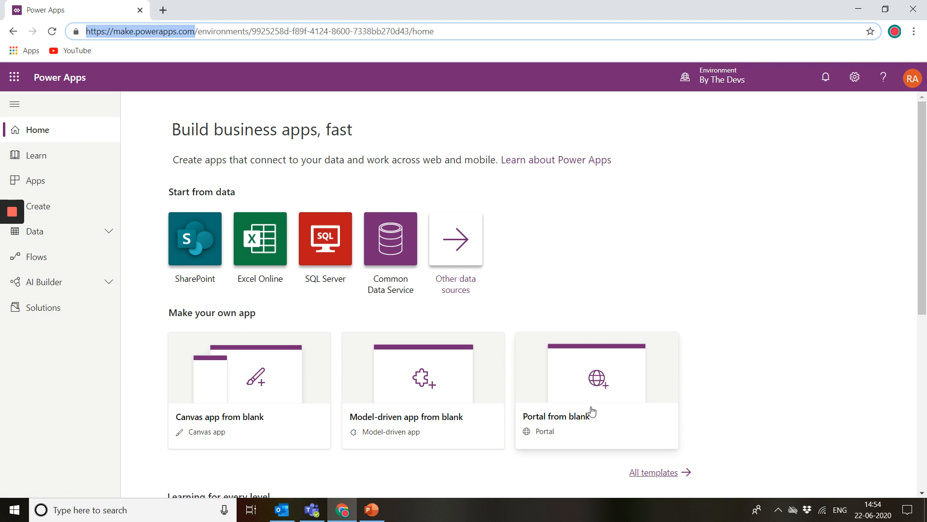
pyautogui.click(620, 403)
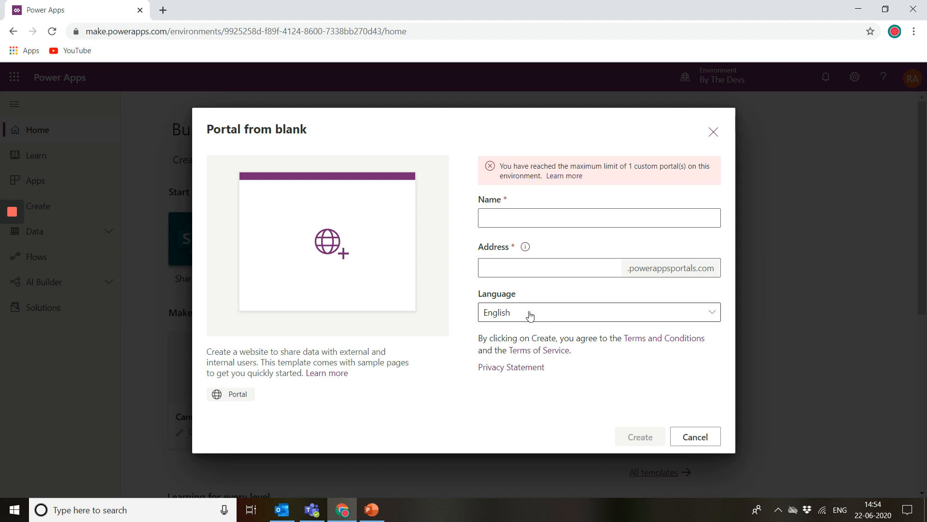
pyautogui.tripleClick(508, 172)
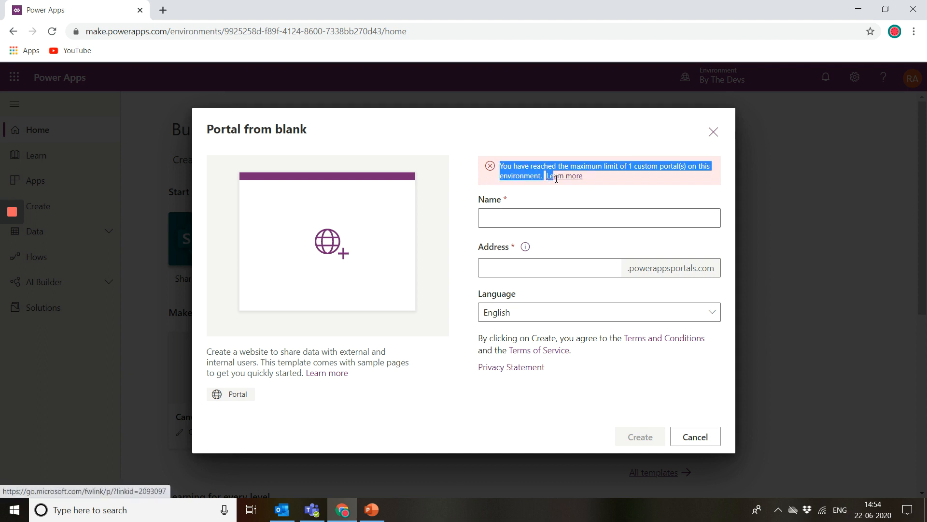
pyautogui.click(673, 164)
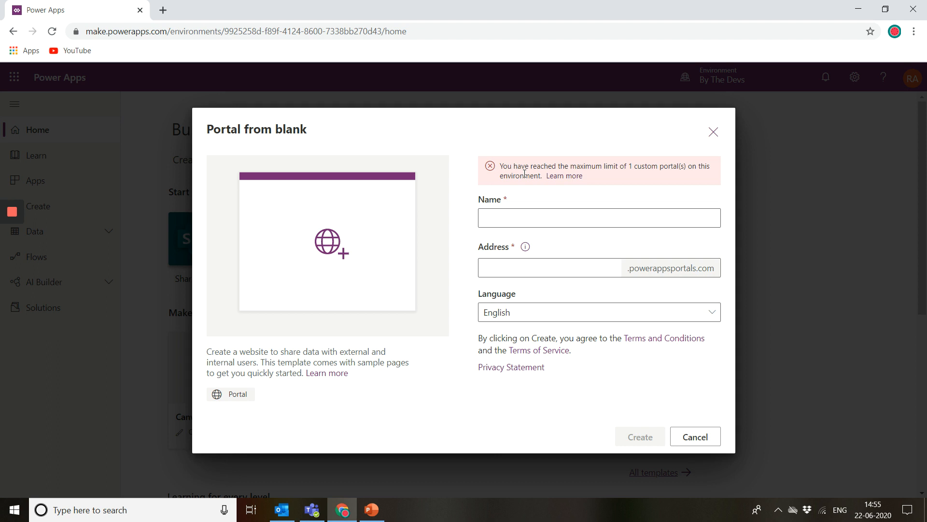
# Step: Enter My portal as the new portal's name
pyautogui.click(538, 217)
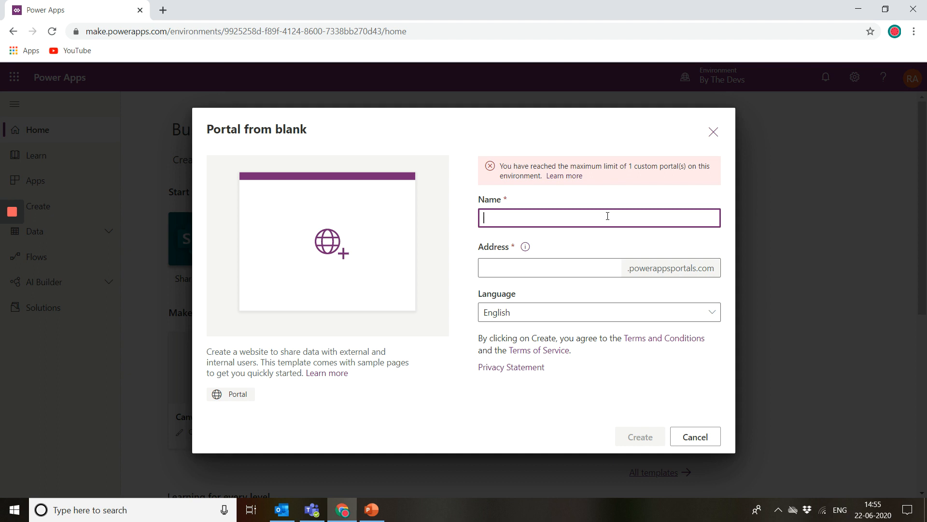
pyautogui.write('My prota;')
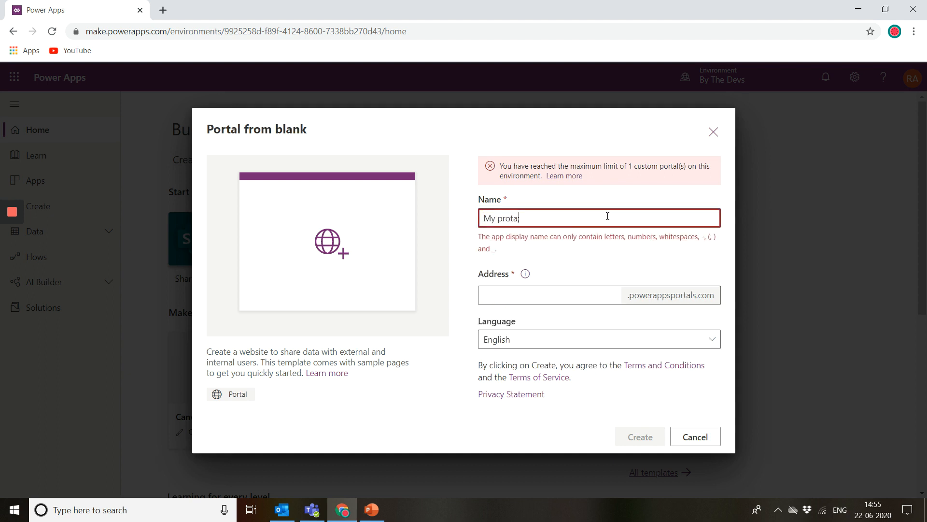
pyautogui.press('BackSpace')
pyautogui.press('BackSpace')
pyautogui.press('BackSpace')
pyautogui.press('BackSpace')
pyautogui.press('BackSpace')
pyautogui.write('ortal')
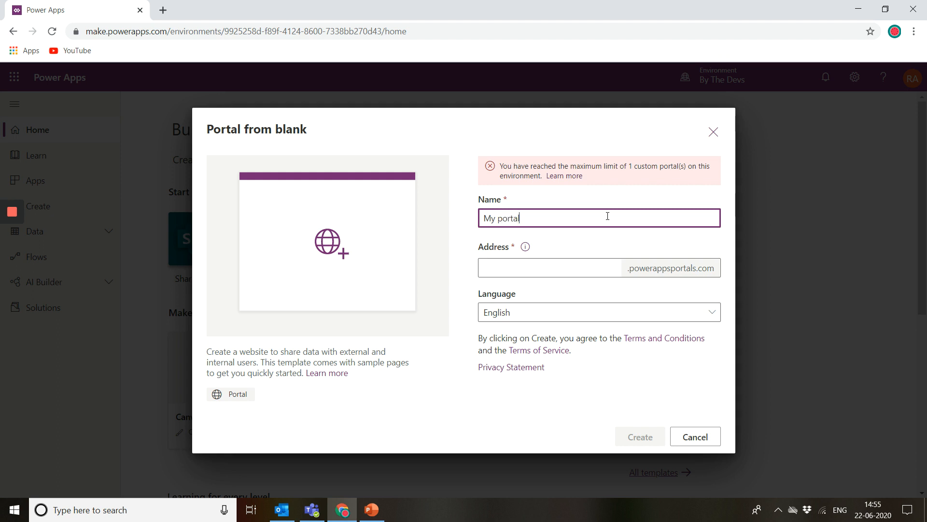
# Step: Enter elearning as the portal's address
pyautogui.click(563, 262)
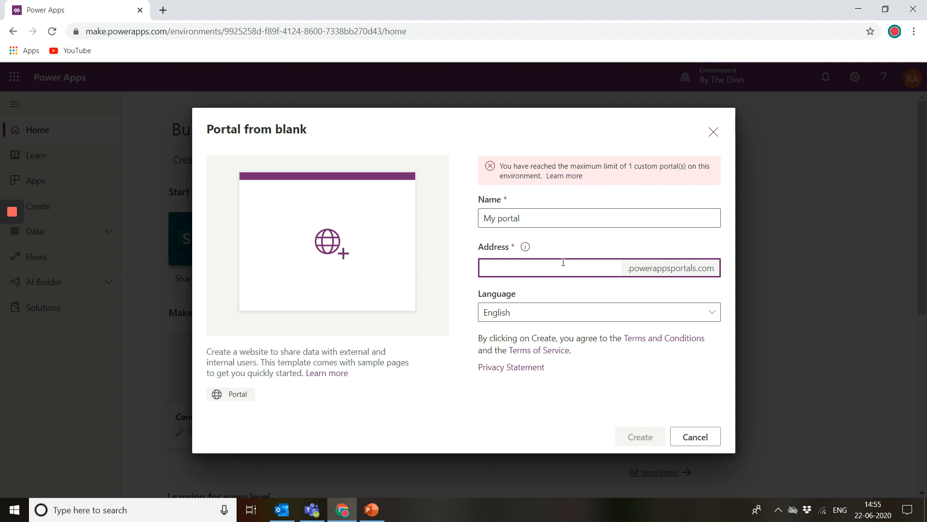
pyautogui.write('elearn')
pyautogui.write('o')
pyautogui.write('ing')
pyautogui.click(603, 250)
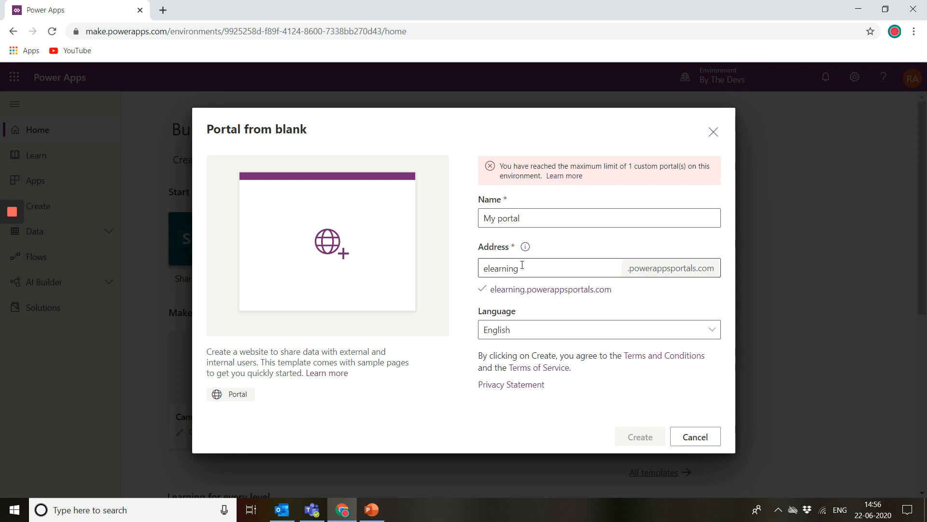
# Step: Examine the address preview below the field and the notice at the top of the dialog
pyautogui.moveTo(478, 293); pyautogui.dragTo(629, 298)
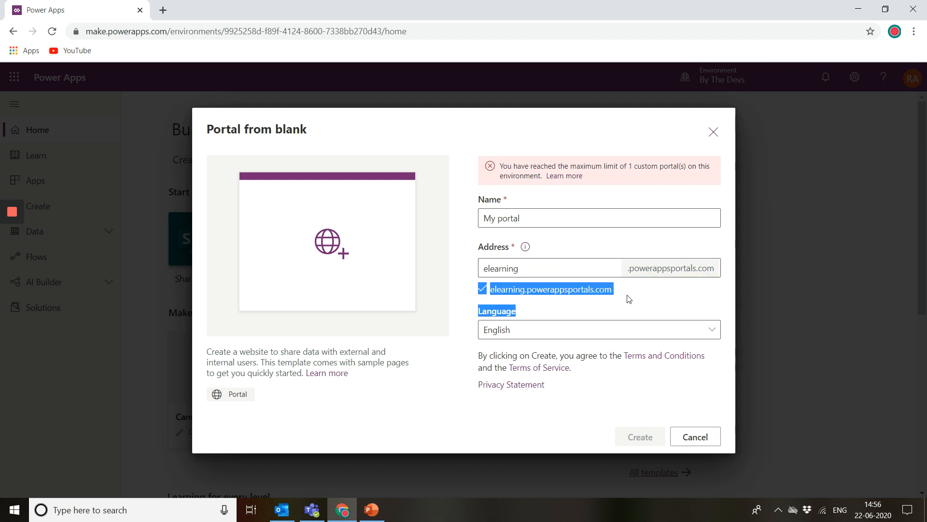
pyautogui.click(519, 268)
pyautogui.moveTo(520, 268); pyautogui.dragTo(476, 274)
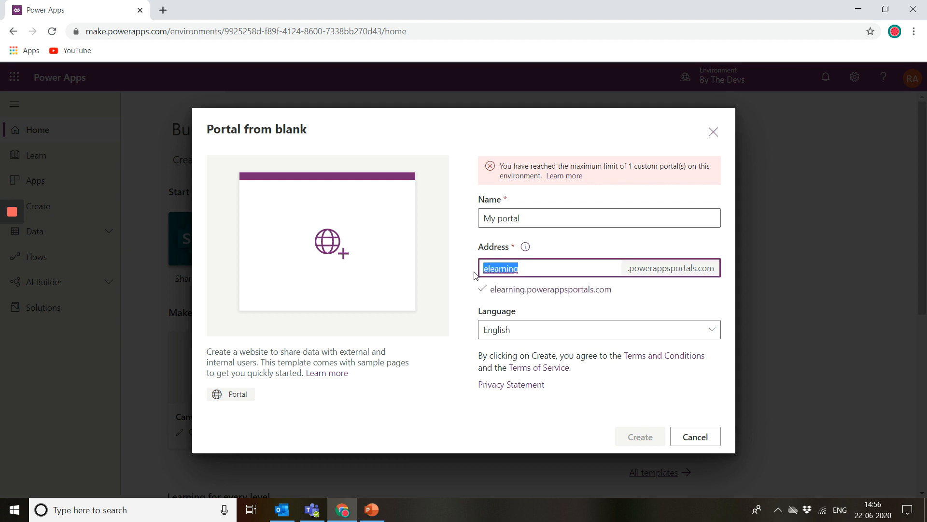
pyautogui.click(500, 271)
pyautogui.moveTo(488, 269); pyautogui.dragTo(518, 269)
pyautogui.moveTo(499, 166); pyautogui.dragTo(600, 175)
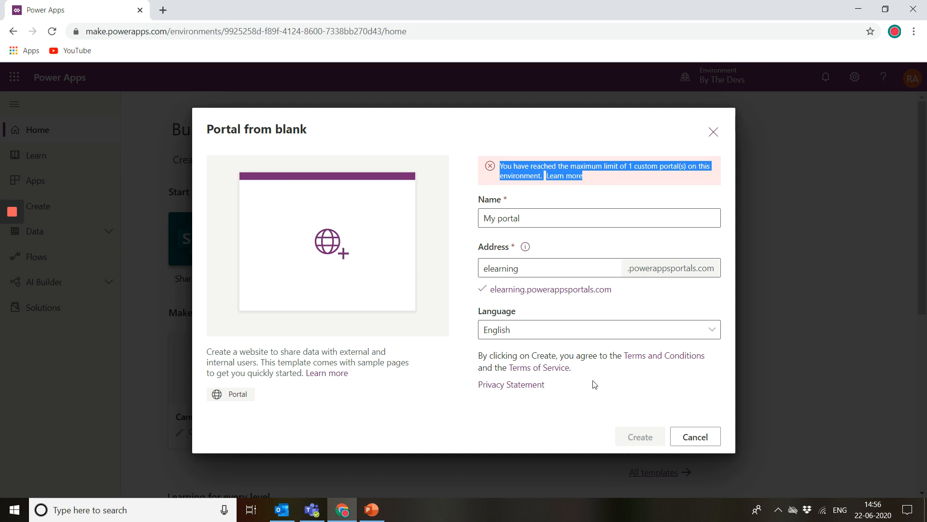
# Step: Change the portal's address to mylearningportal
pyautogui.click(533, 266)
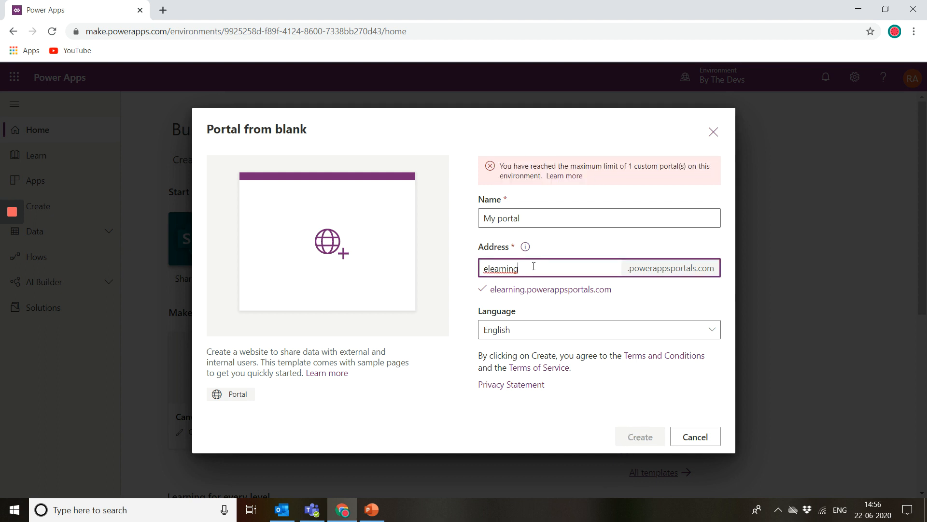
pyautogui.moveTo(534, 266); pyautogui.dragTo(447, 268)
pyautogui.write('mylearnignporta;')
pyautogui.press('BackSpace')
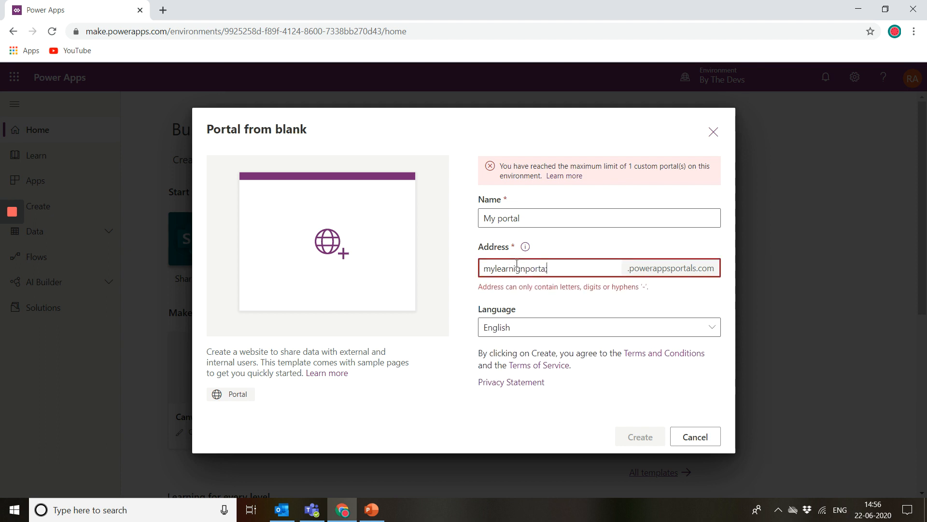
pyautogui.write('l')
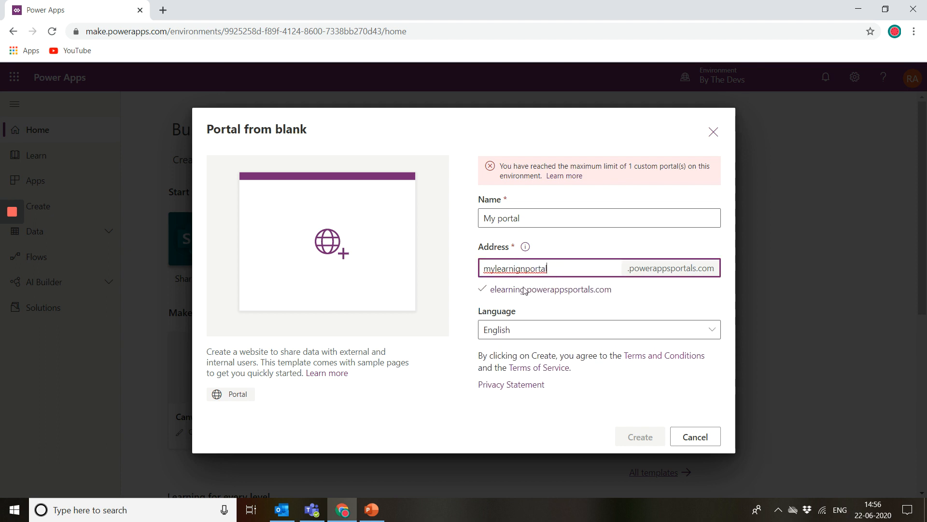
pyautogui.click(586, 250)
pyautogui.click(523, 269)
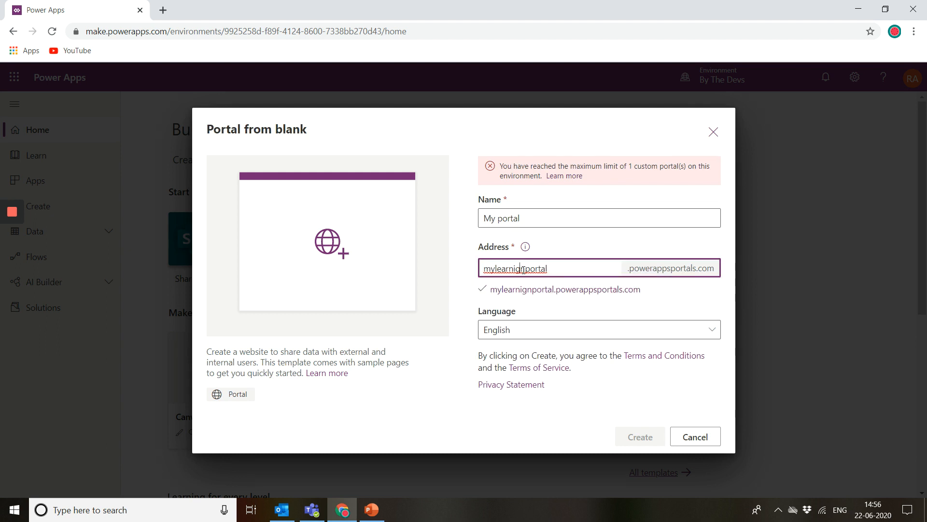
pyautogui.press('BackSpace')
pyautogui.press('BackSpace')
pyautogui.write('ng')
pyautogui.click(553, 256)
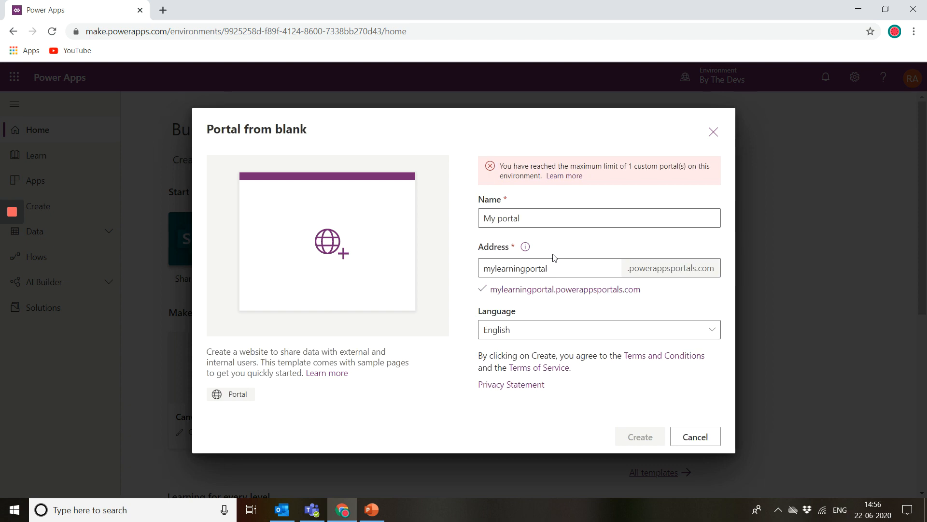
# Step: Open Power Apps in a new browser tab and go to its Apps list
pyautogui.click(164, 10)
pyautogui.write('power')
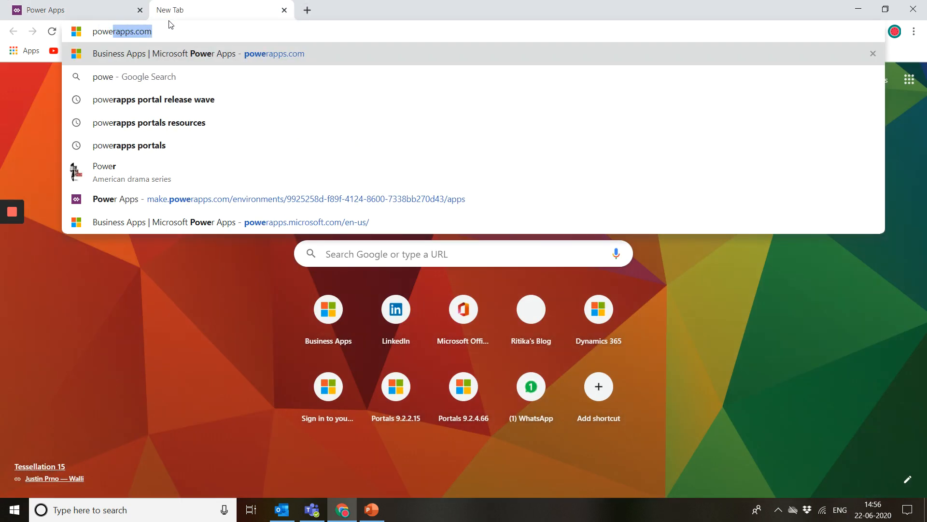
pyautogui.press('Return')
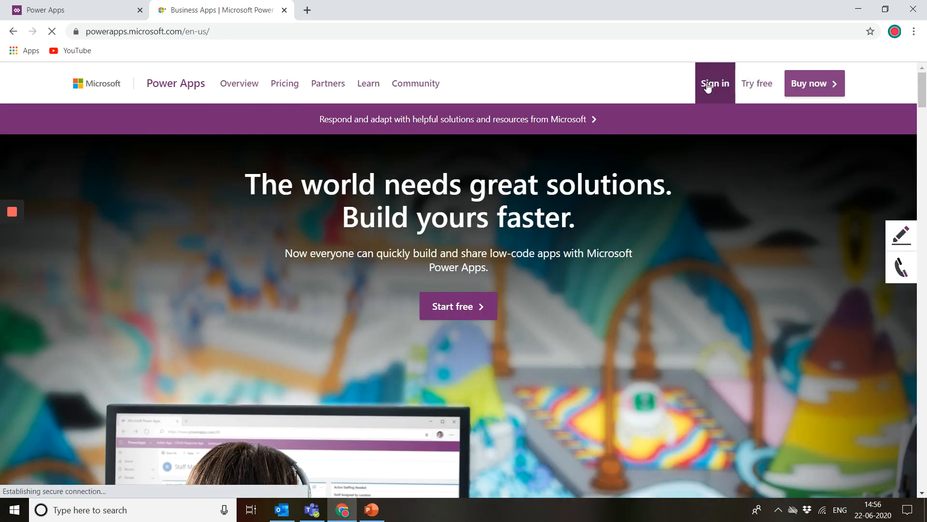
pyautogui.click(708, 86)
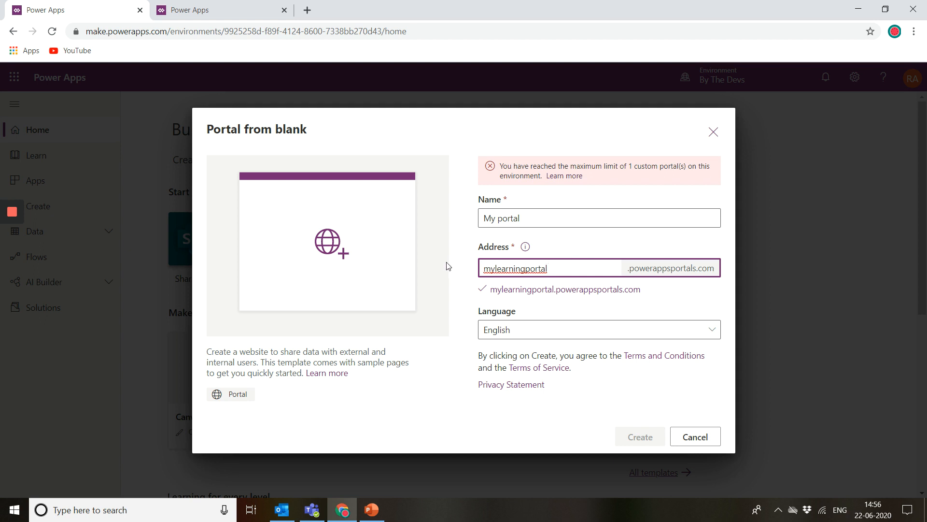
pyautogui.click(238, 6)
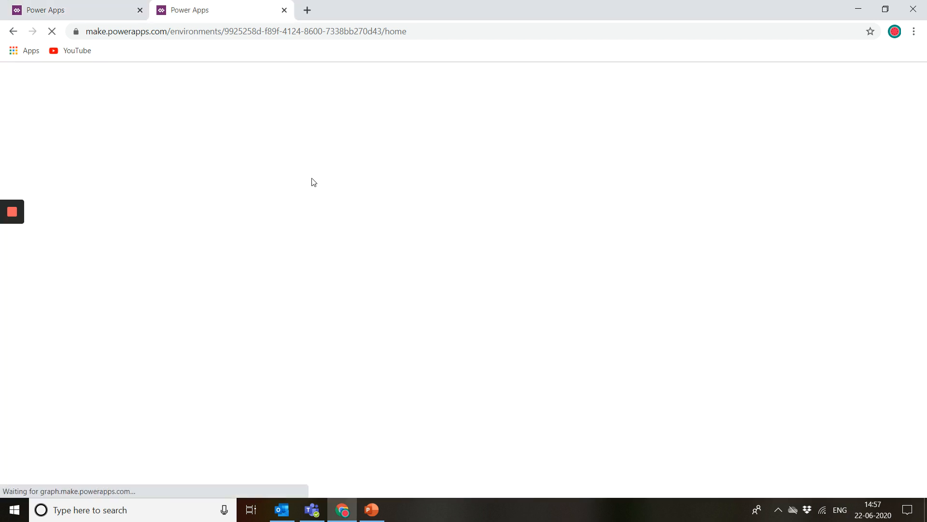
pyautogui.click(61, 181)
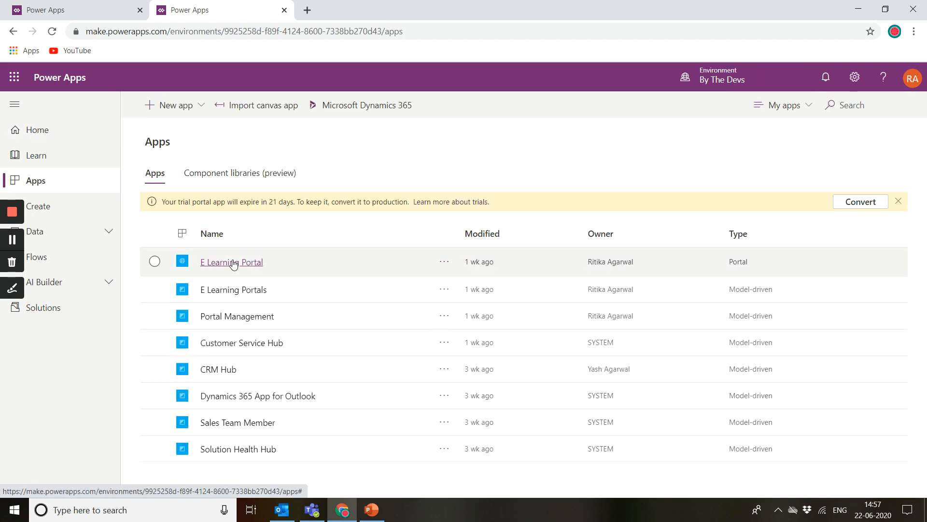
# Step: Launch the E Learning Portal app and copy its web address
pyautogui.click(236, 263)
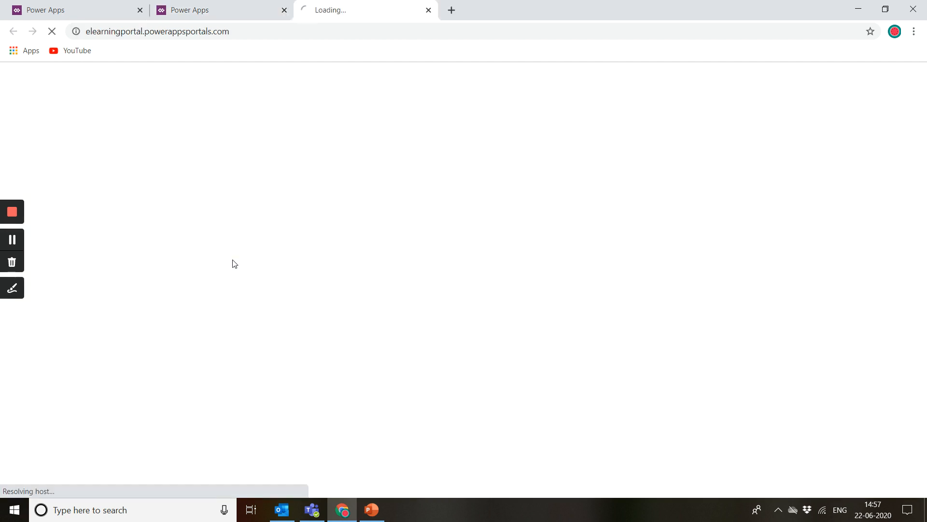
pyautogui.click(144, 33)
pyautogui.click(145, 32)
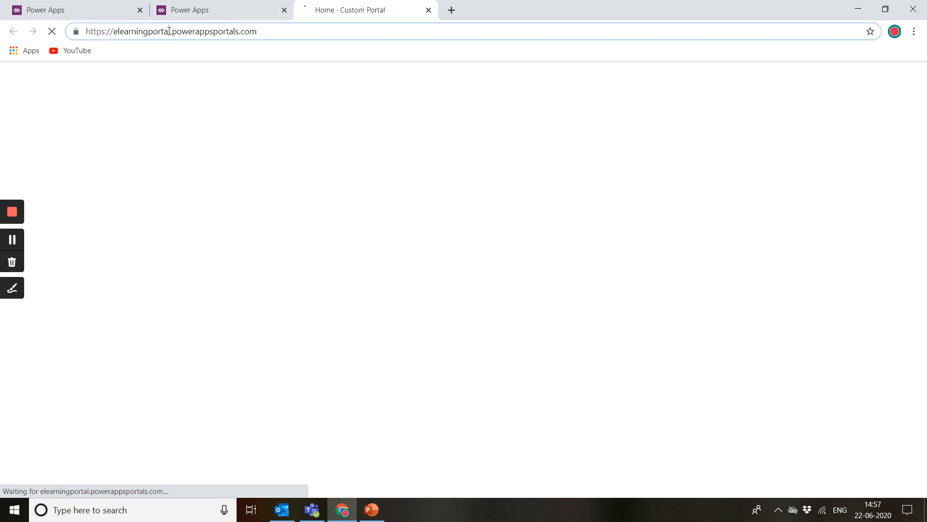
pyautogui.moveTo(169, 31)
pyautogui.mouseDown()
pyautogui.moveTo(122, 31)
pyautogui.moveTo(170, 32)
pyautogui.mouseUp()
pyautogui.hotkey('ctrl', 'c')
pyautogui.click(120, 30)
# Step: Return to the dialog and paste elearningportal into the portal's Address field
pyautogui.click(90, 4)
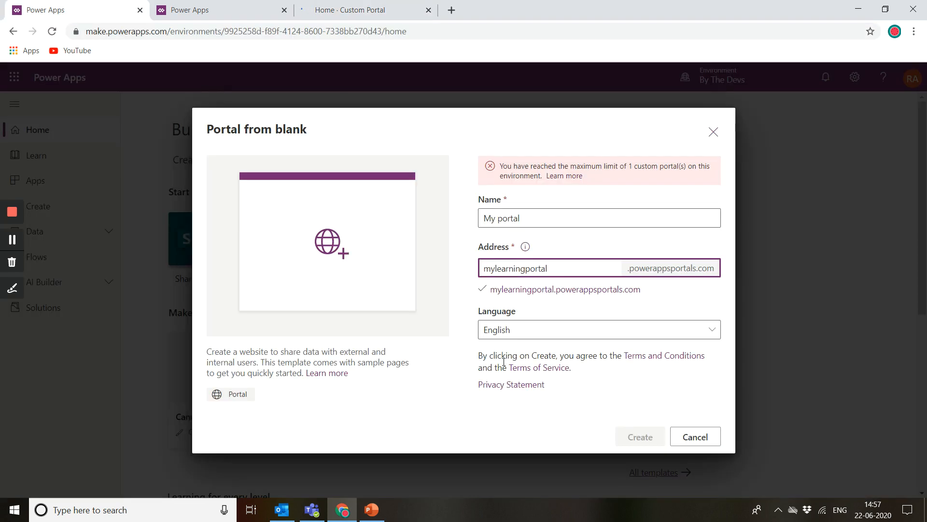
pyautogui.doubleClick(560, 268)
pyautogui.hotkey('ctrl', 'v')
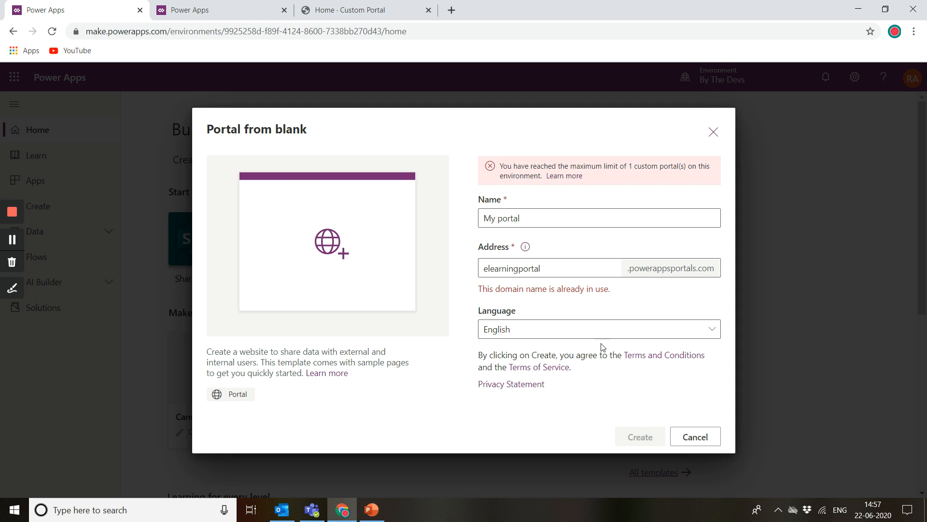
# Step: Examine the Address field's value and its powerappsportals.com domain suffix
pyautogui.moveTo(542, 267); pyautogui.dragTo(451, 264)
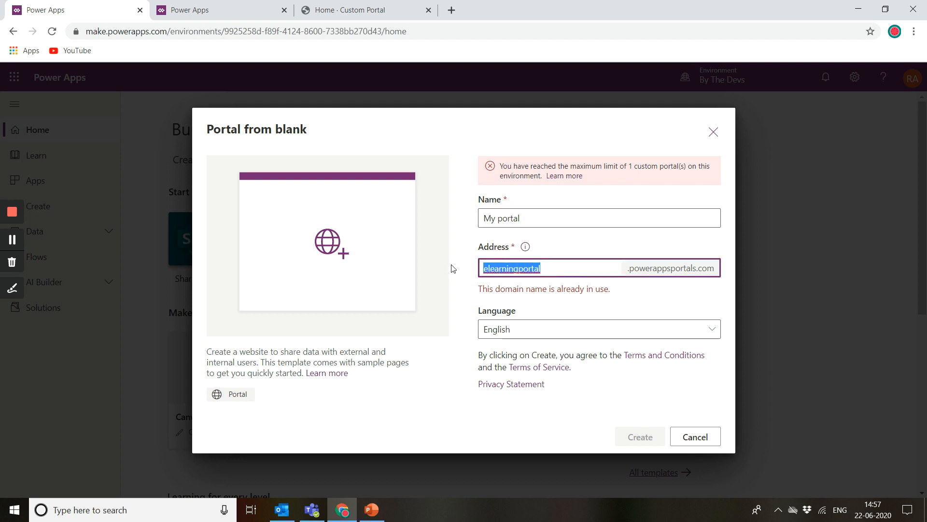
pyautogui.click(540, 268)
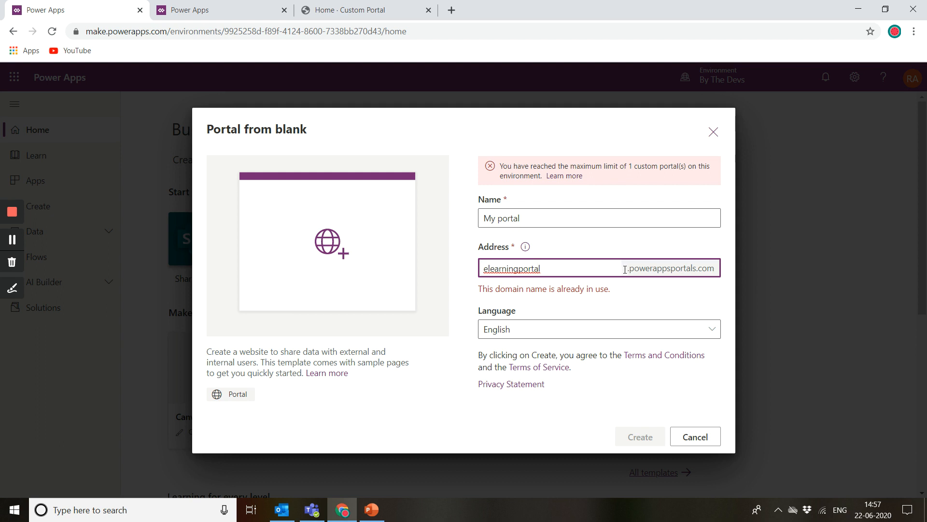
pyautogui.moveTo(628, 268); pyautogui.dragTo(714, 268)
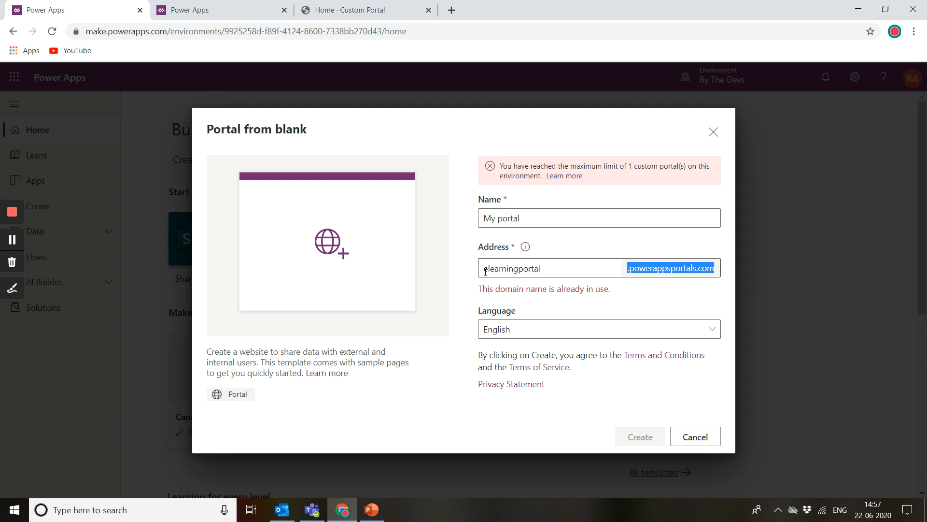
pyautogui.moveTo(487, 270); pyautogui.dragTo(575, 264)
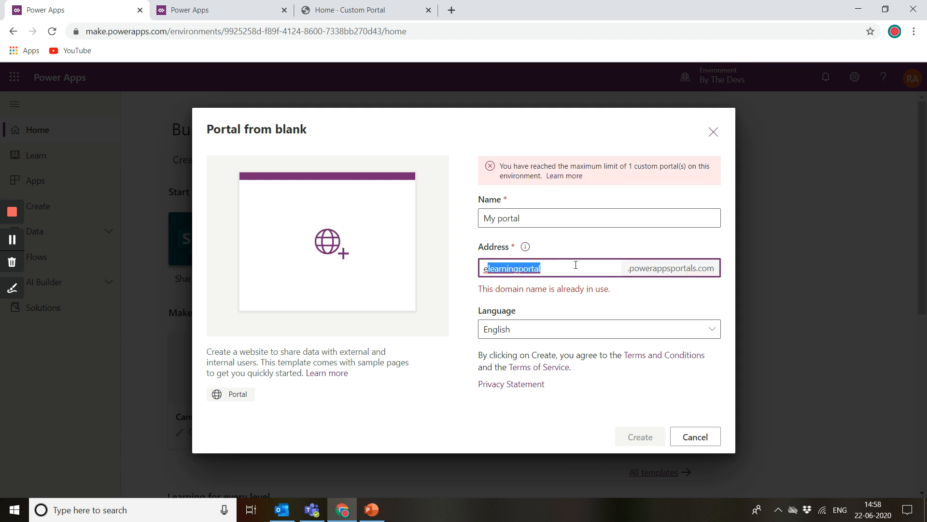
pyautogui.moveTo(466, 274)
pyautogui.mouseDown()
pyautogui.moveTo(554, 259)
pyautogui.moveTo(715, 270)
pyautogui.moveTo(440, 281)
pyautogui.moveTo(475, 265)
pyautogui.mouseUp()
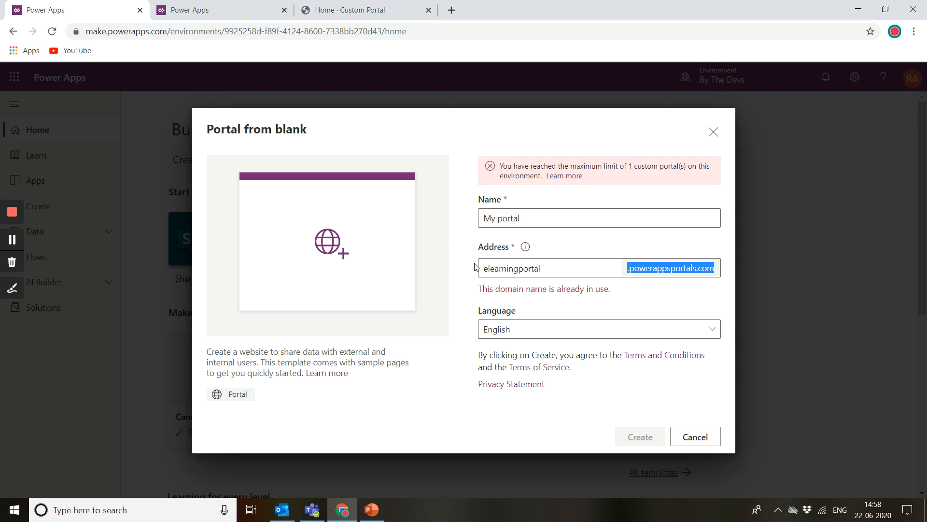
# Step: Cancel the Portal from blank dialog and review the Your apps list on the home page
pyautogui.click(697, 436)
pyautogui.scroll(-5, 696, 434)
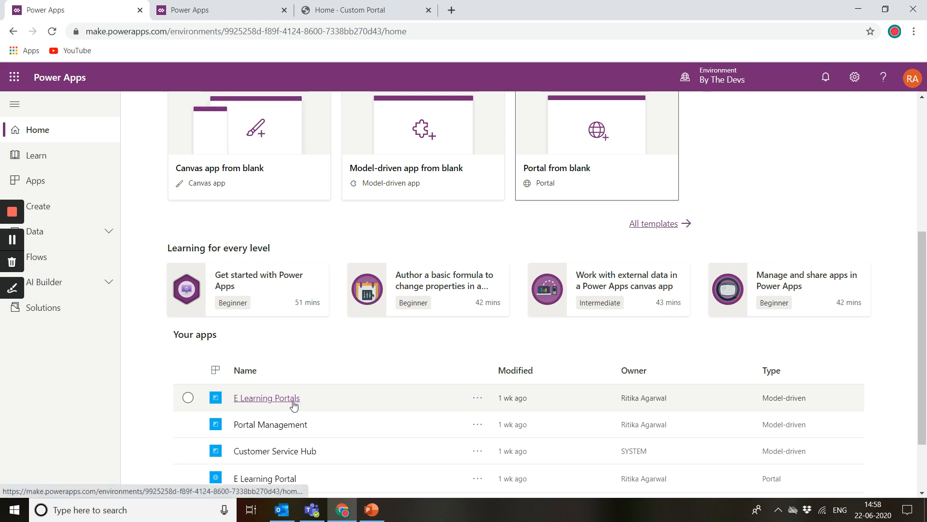
pyautogui.scroll(-1, 291, 408)
pyautogui.scroll(1, 294, 406)
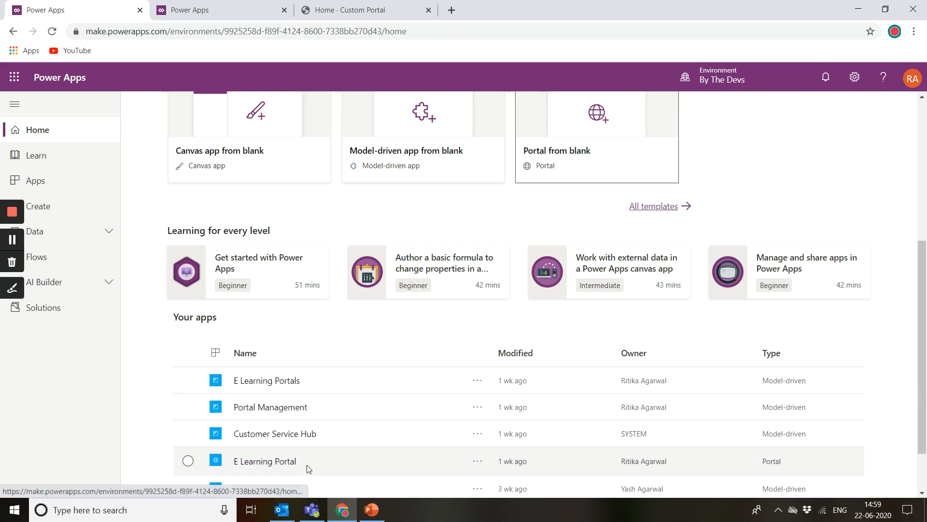
# Step: Open the Solutions list to view the installed portal solutions
pyautogui.click(64, 313)
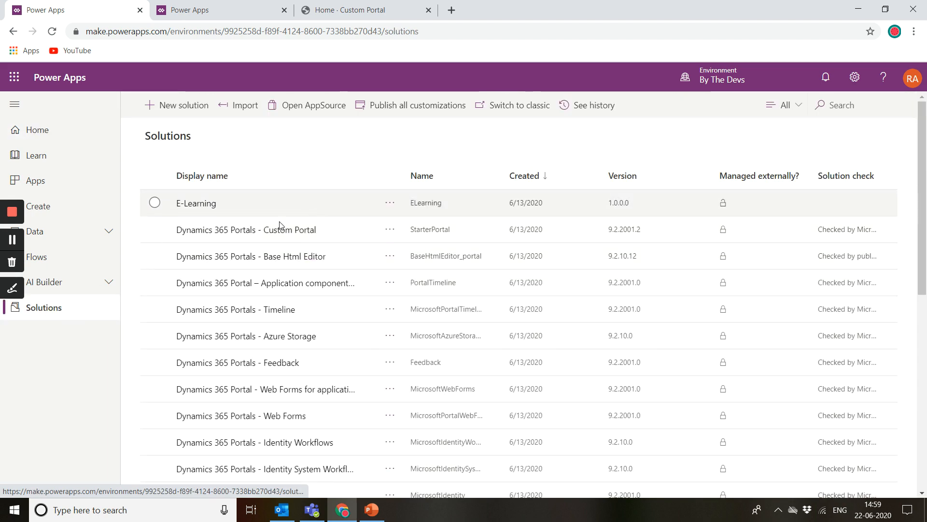
pyautogui.scroll(-1, 360, 357)
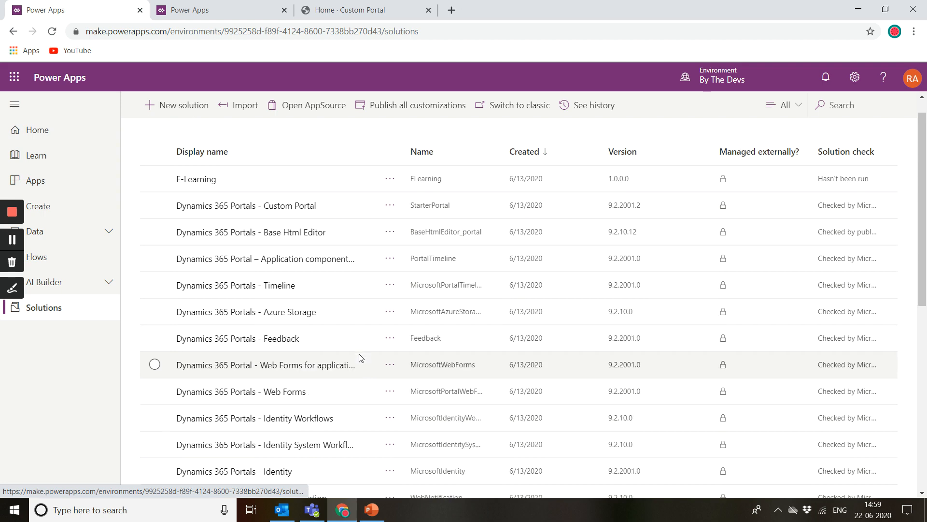
# Step: Scroll through the list of installed portal solutions to review them
pyautogui.scroll(-5, 360, 357)
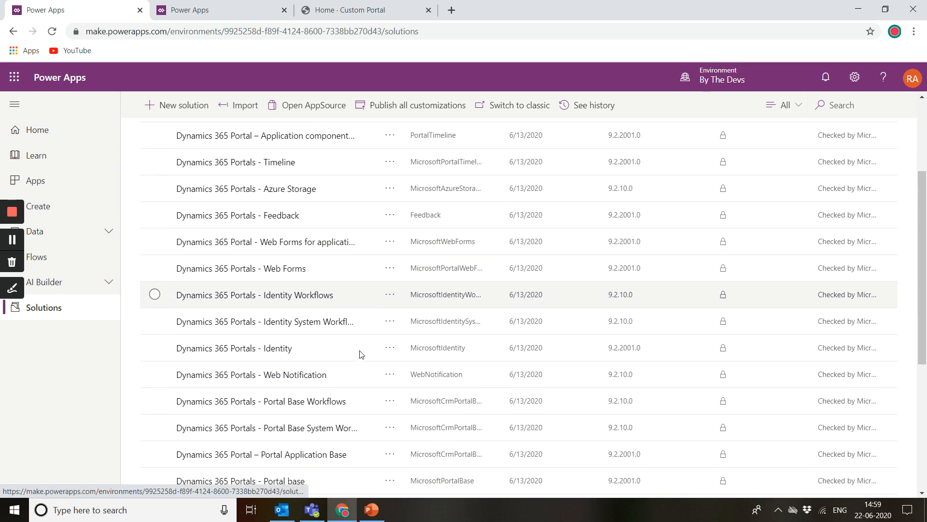
pyautogui.scroll(-5, 359, 355)
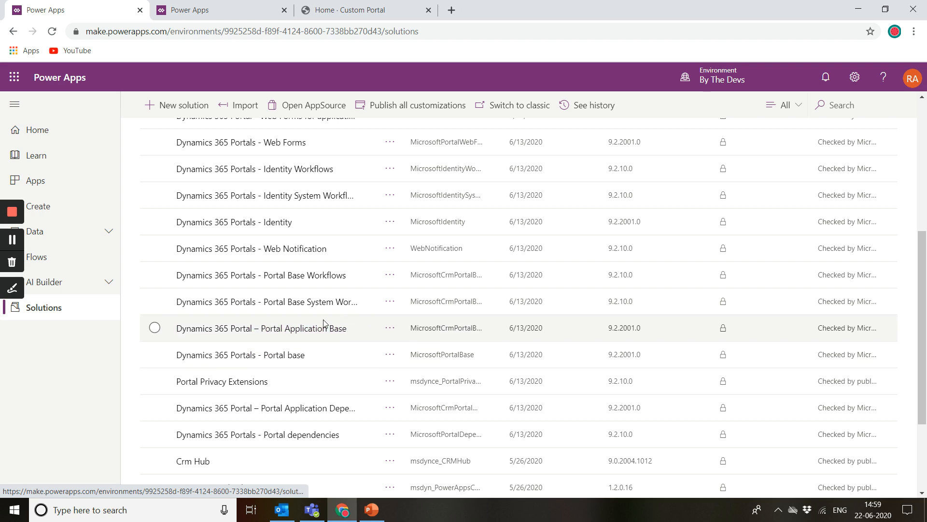
pyautogui.scroll(2, 332, 326)
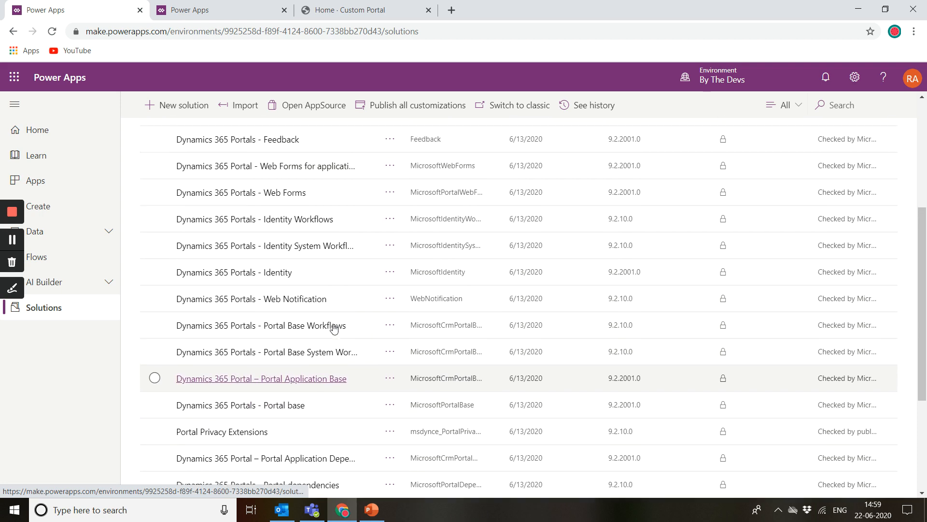
pyautogui.scroll(4, 334, 328)
pyautogui.scroll(3, 333, 327)
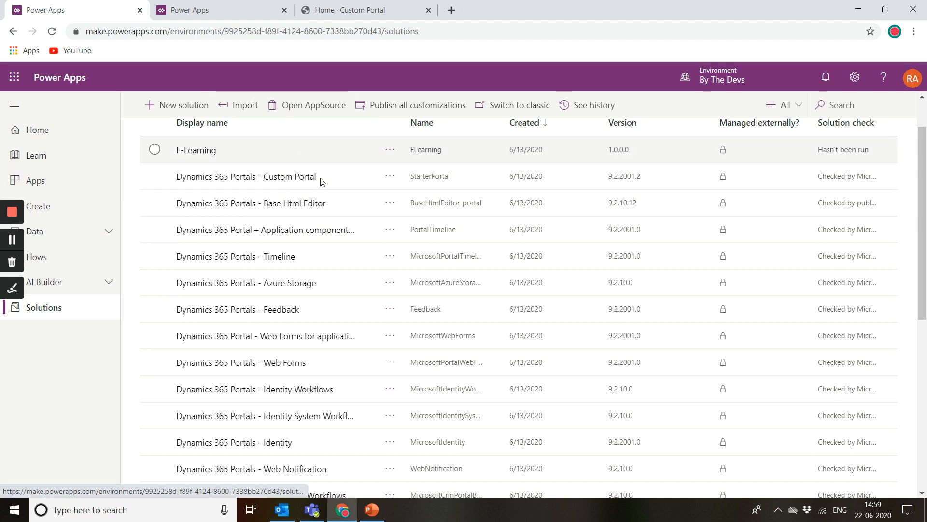
pyautogui.scroll(-2, 354, 437)
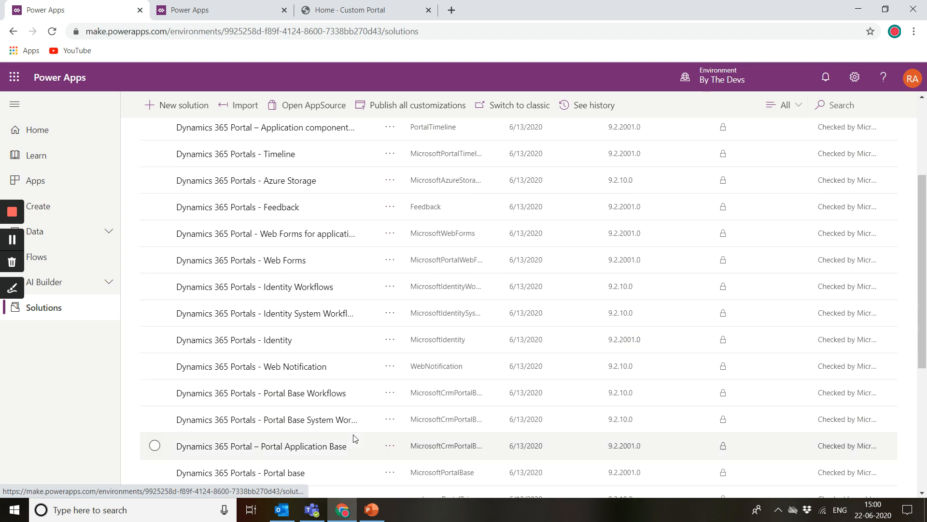
pyautogui.scroll(-2, 251, 366)
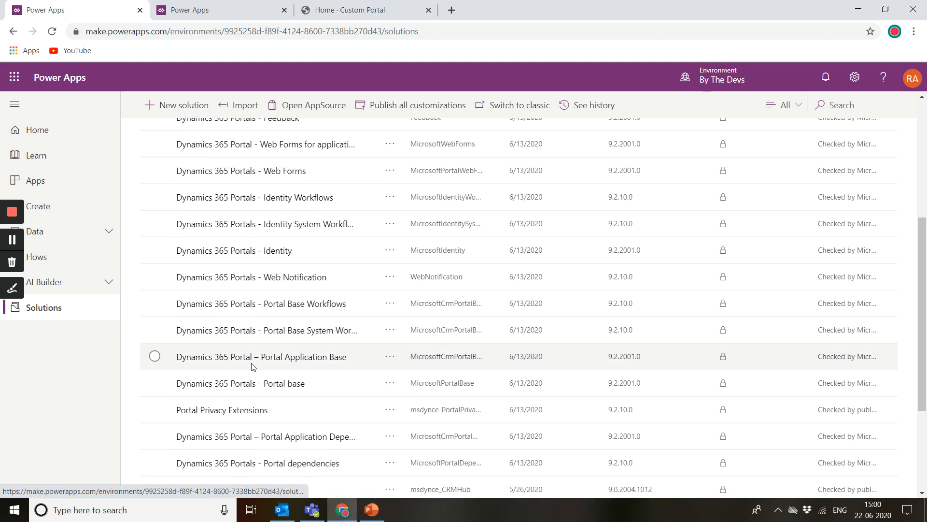
pyautogui.scroll(-3, 252, 367)
pyautogui.scroll(8, 252, 366)
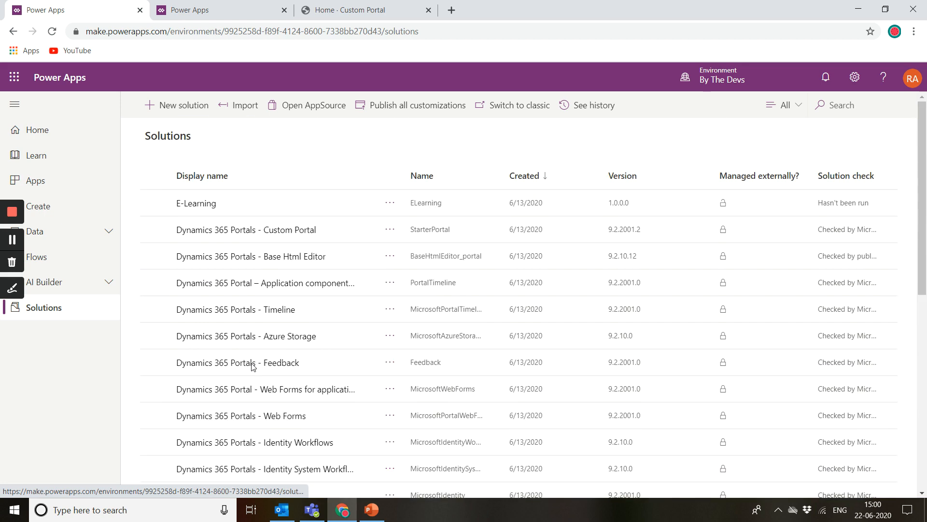
# Step: Open the Portal Management app from the Apps list
pyautogui.click(57, 180)
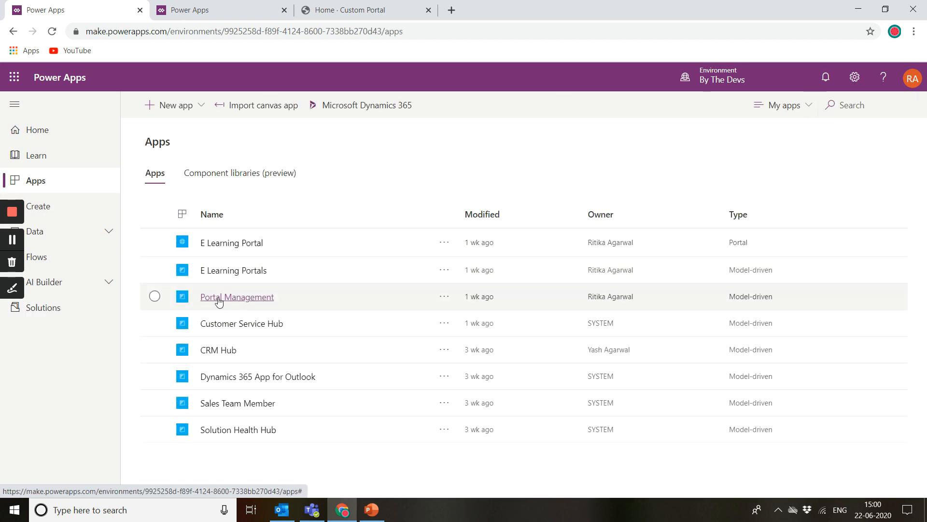
pyautogui.click(219, 299)
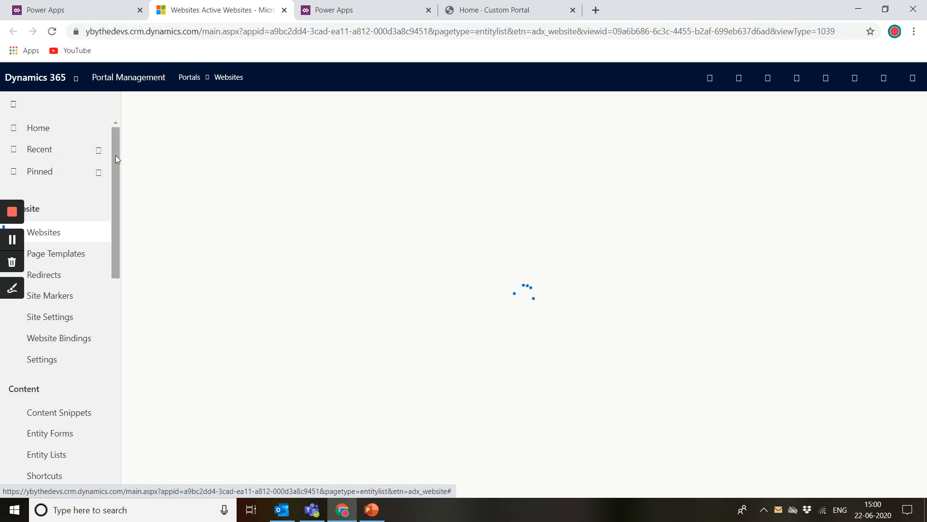
# Step: Examine the live Custom Portal's web address, then return to the Portal Management Websites view
pyautogui.moveTo(115, 155); pyautogui.dragTo(116, 179)
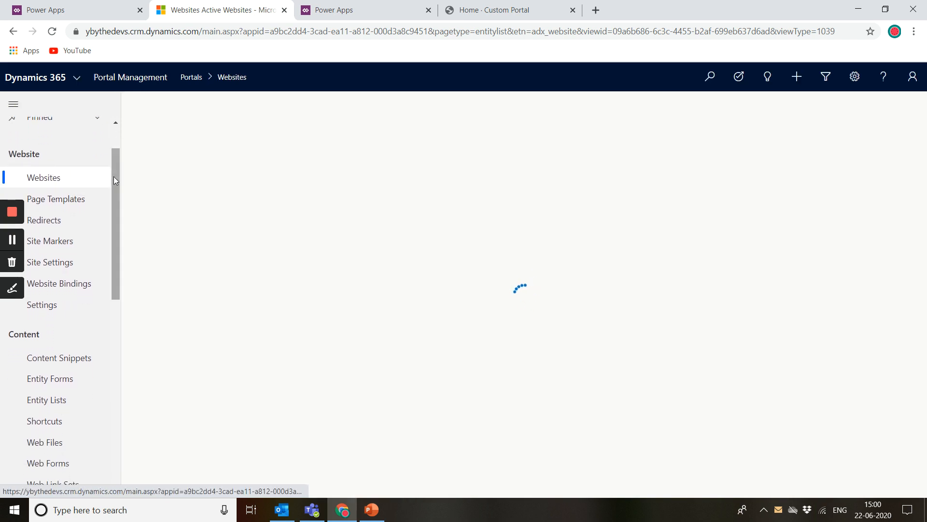
pyautogui.moveTo(114, 176); pyautogui.dragTo(118, 161)
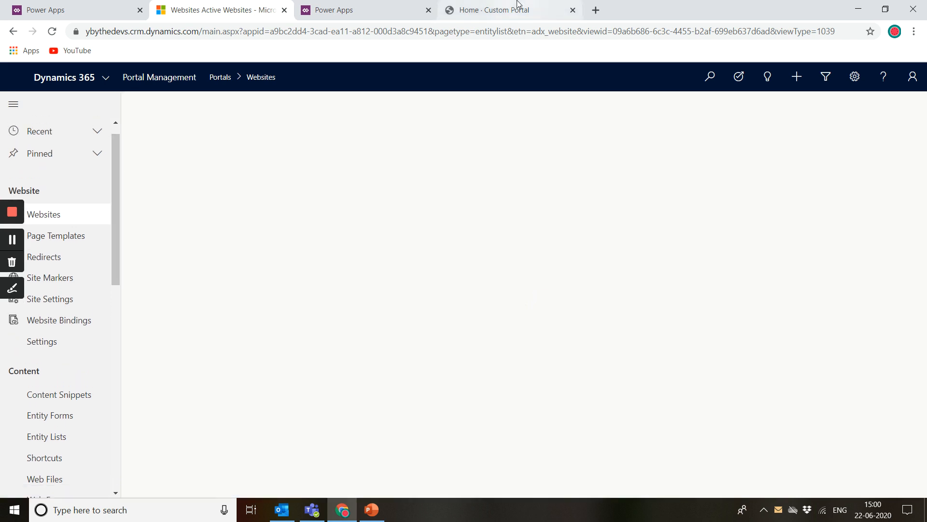
pyautogui.click(493, 10)
pyautogui.moveTo(96, 32); pyautogui.dragTo(278, 31)
pyautogui.click(279, 31)
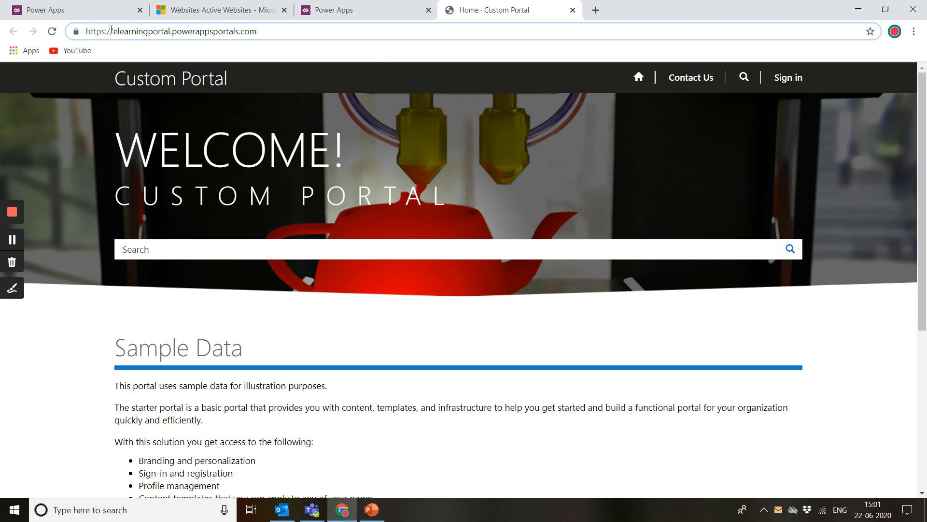
pyautogui.moveTo(111, 30); pyautogui.dragTo(194, 32)
pyautogui.click(193, 34)
pyautogui.click(205, 9)
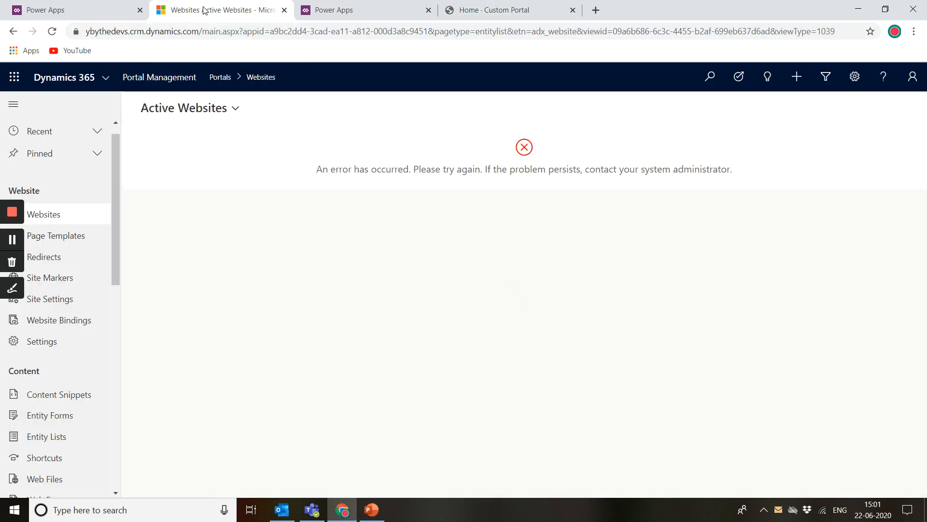
# Step: Browse the Websites, Page Templates and Website Bindings lists in Portal Management
pyautogui.click(53, 213)
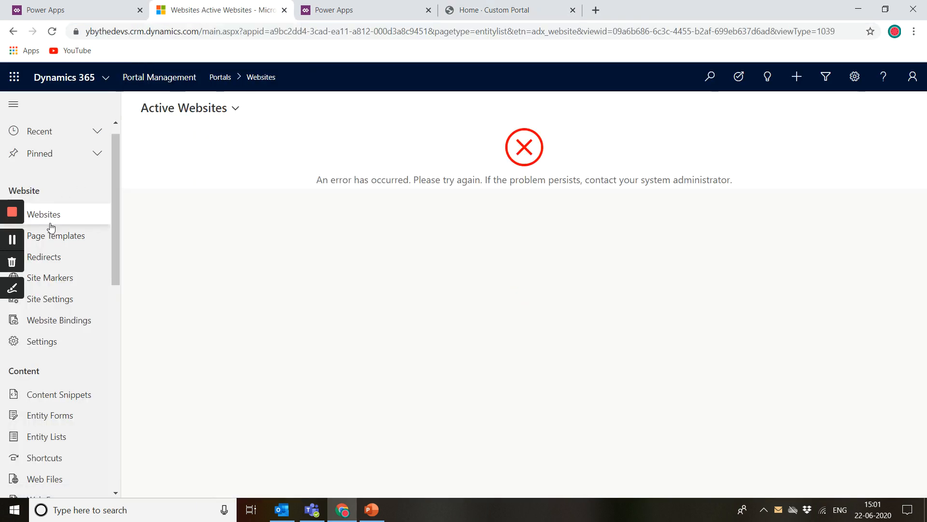
pyautogui.click(69, 240)
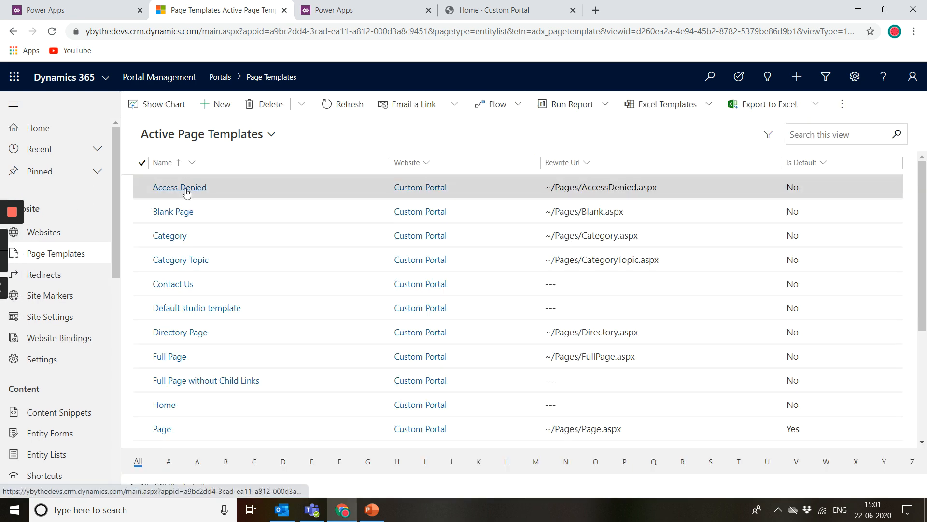
pyautogui.click(44, 233)
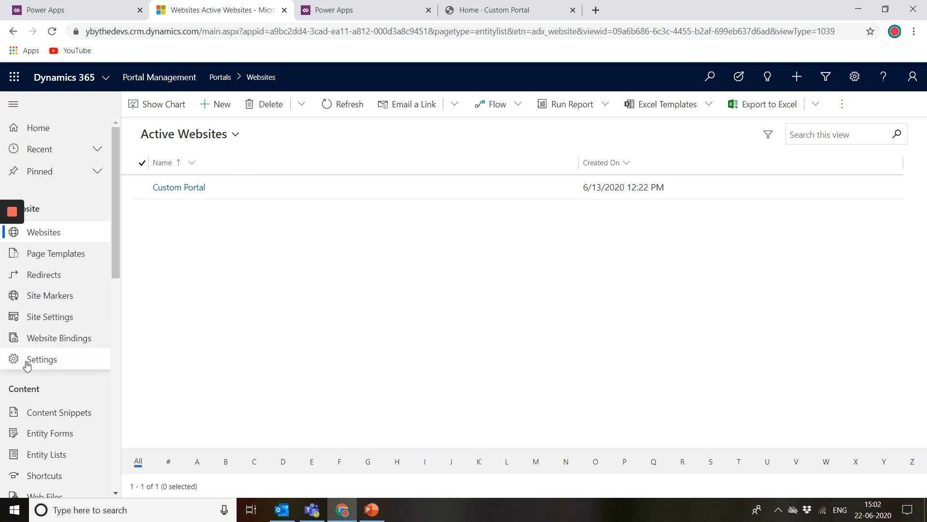
pyautogui.click(68, 338)
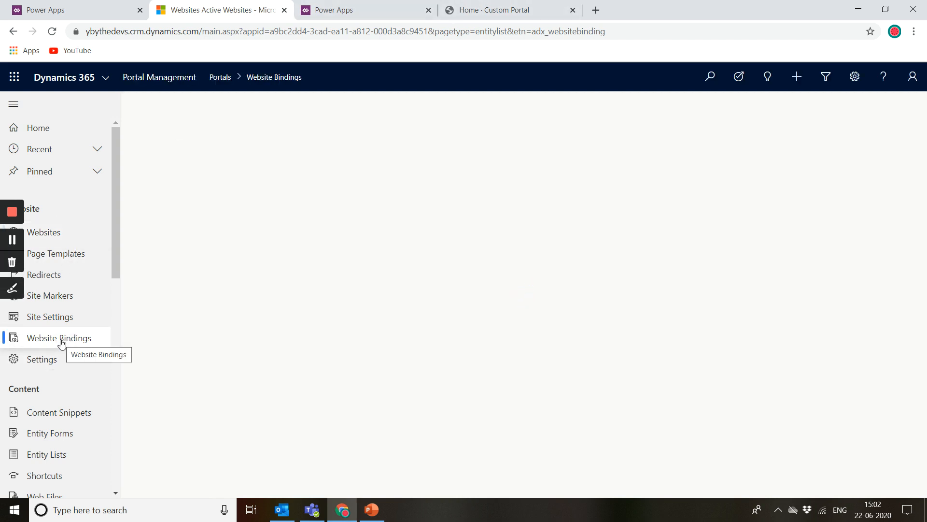
# Step: Open the elearningportal.powerappsportals.com website binding record and compare its site name with the live portal's address
pyautogui.click(486, 5)
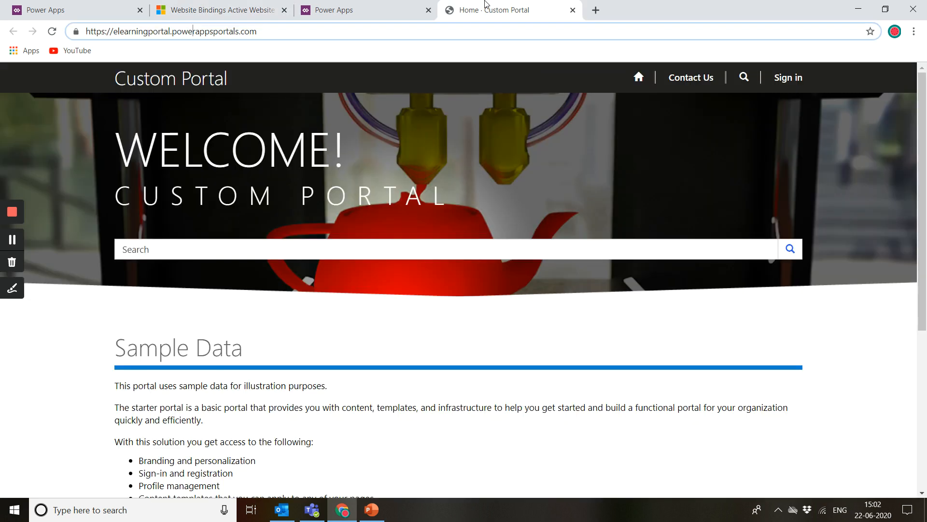
pyautogui.moveTo(109, 37); pyautogui.dragTo(292, 34)
pyautogui.click(292, 34)
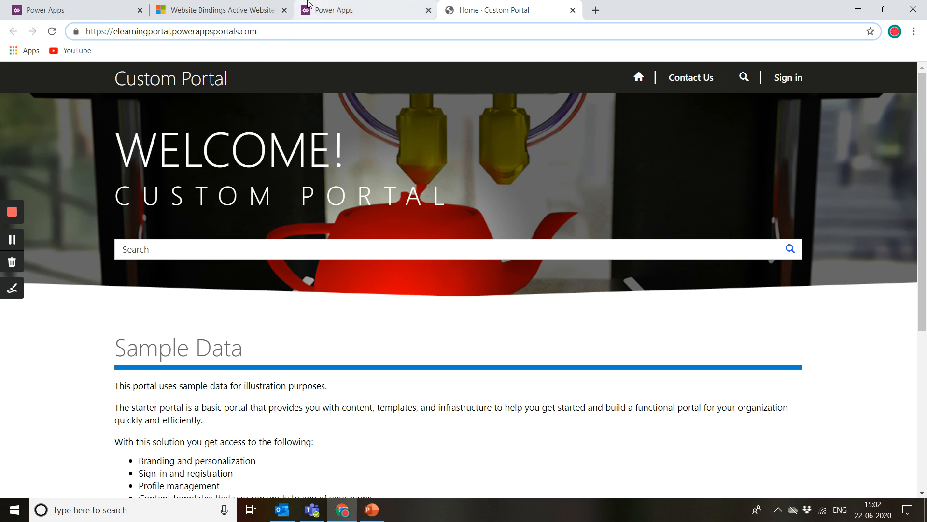
pyautogui.click(251, 9)
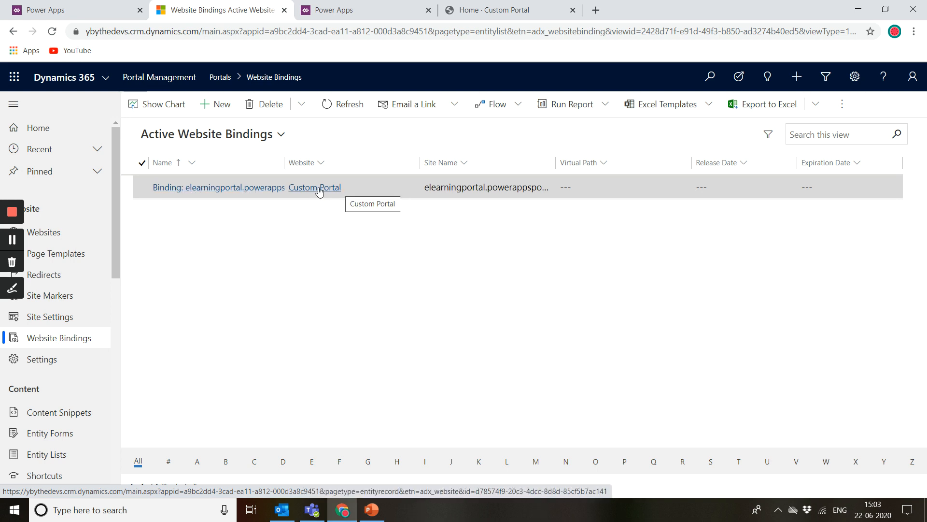
pyautogui.doubleClick(368, 197)
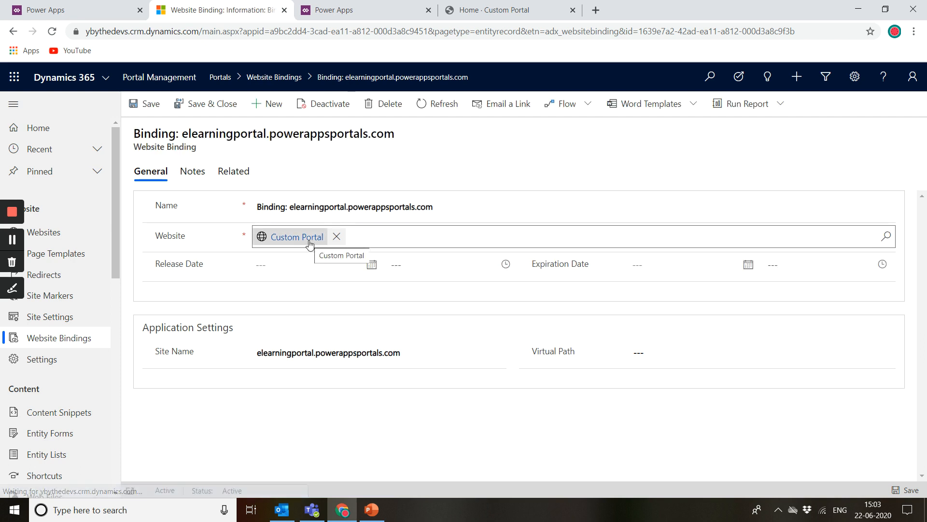
pyautogui.click(508, 6)
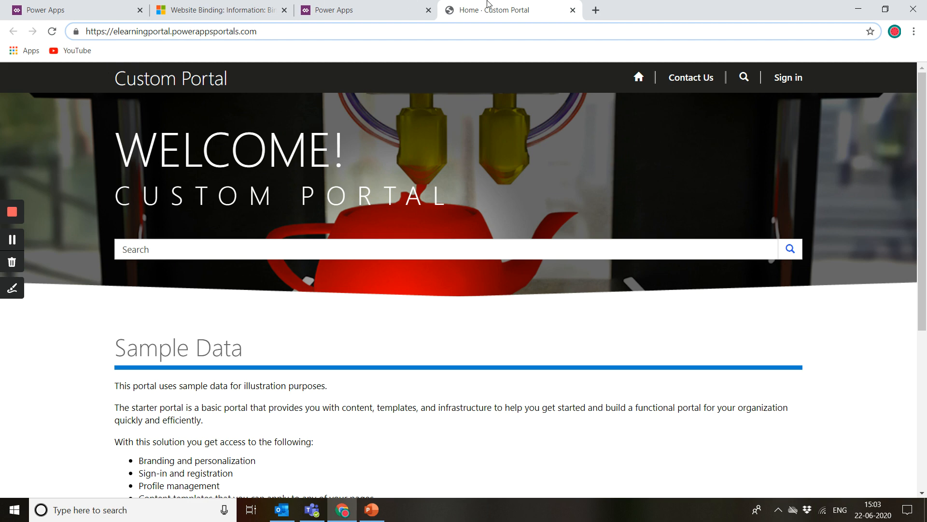
pyautogui.click(515, 11)
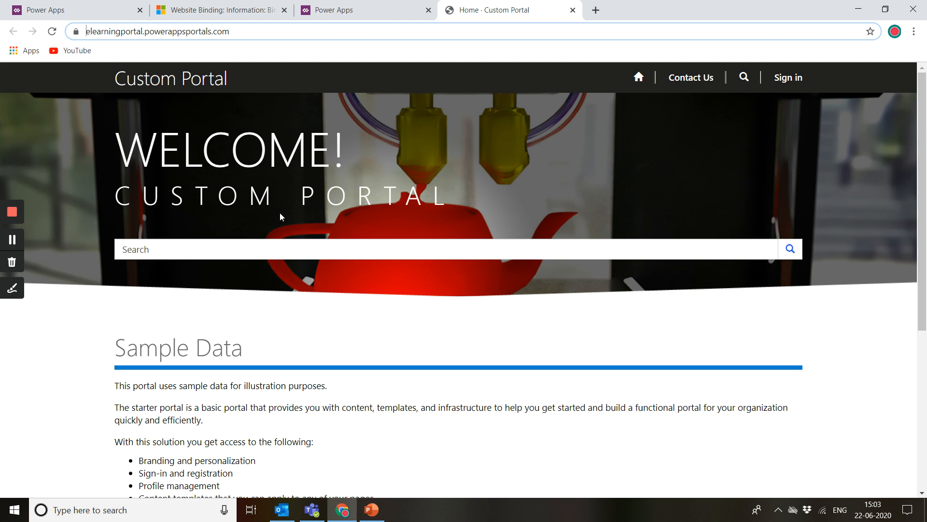
pyautogui.click(267, 4)
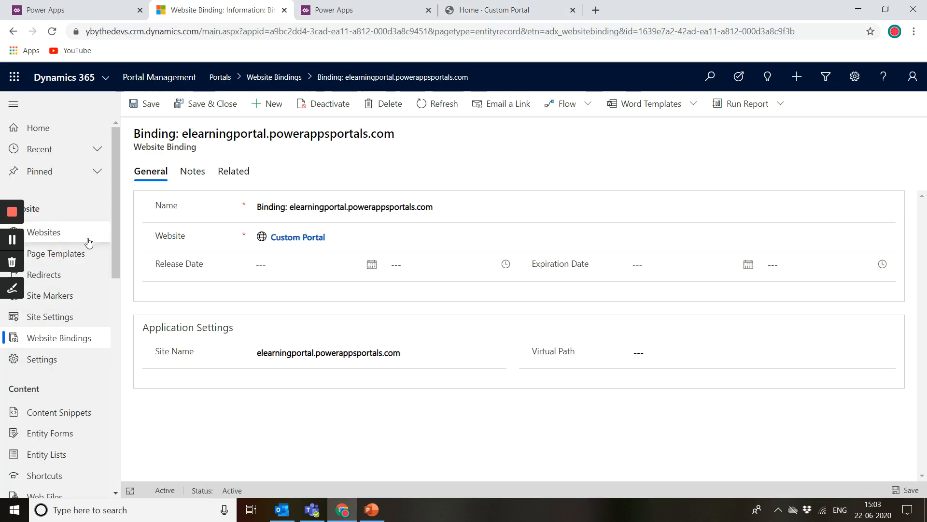
# Step: Open the Page Templates list and scroll through the live Custom Portal home page content
pyautogui.click(70, 262)
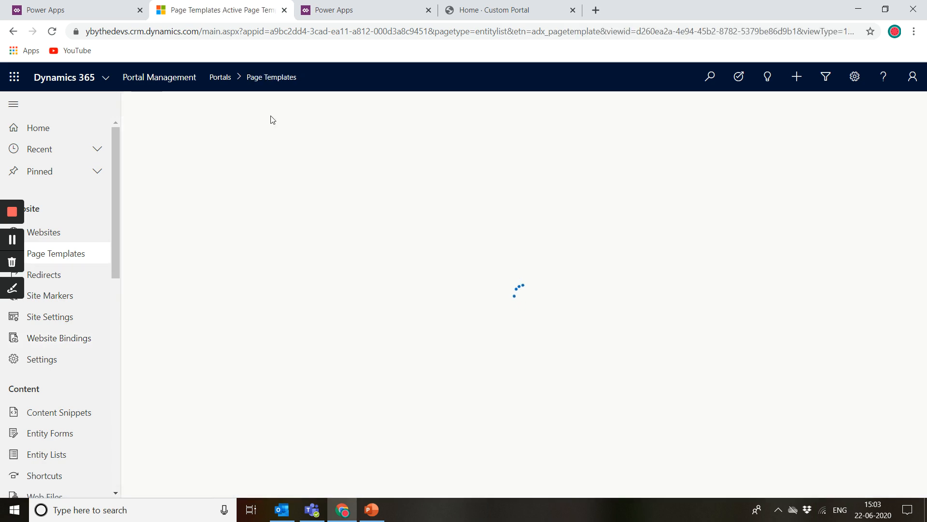
pyautogui.click(506, 5)
pyautogui.scroll(-5, 335, 276)
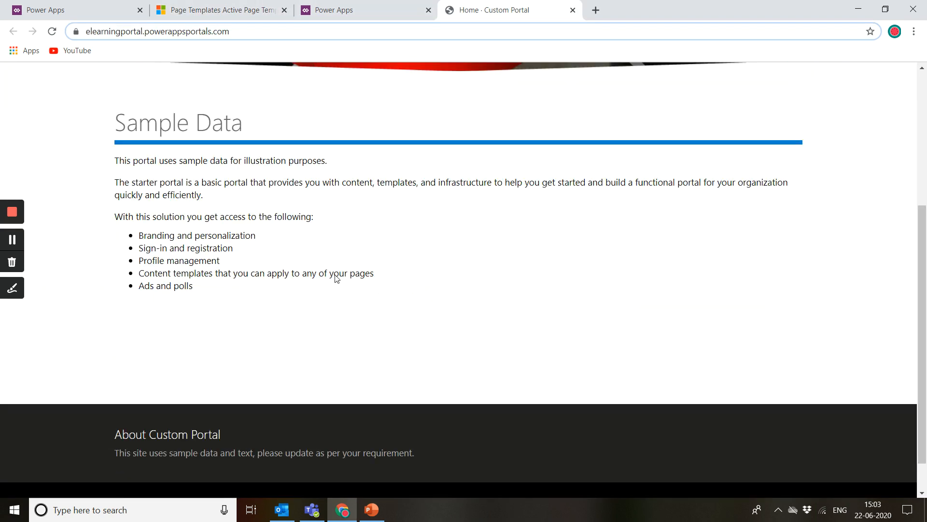
pyautogui.scroll(4, 337, 278)
pyautogui.scroll(2, 336, 278)
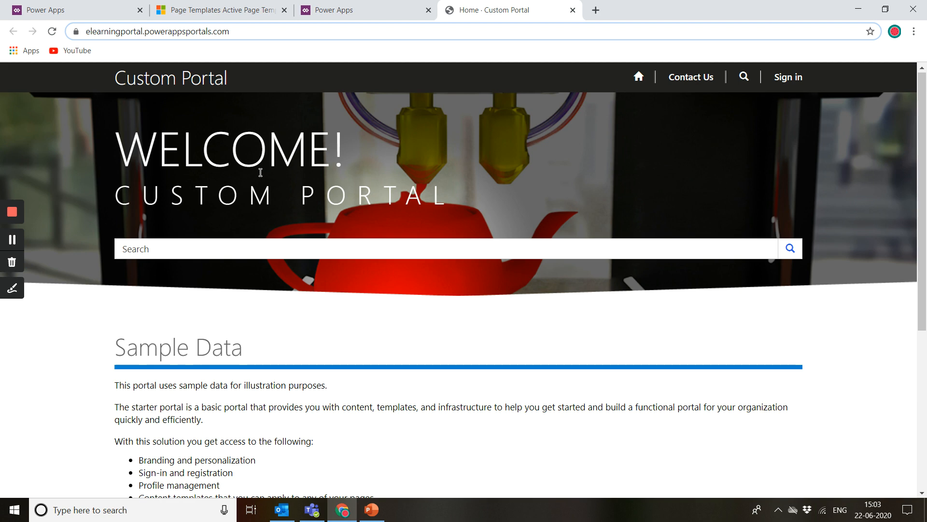
pyautogui.scroll(-1, 260, 172)
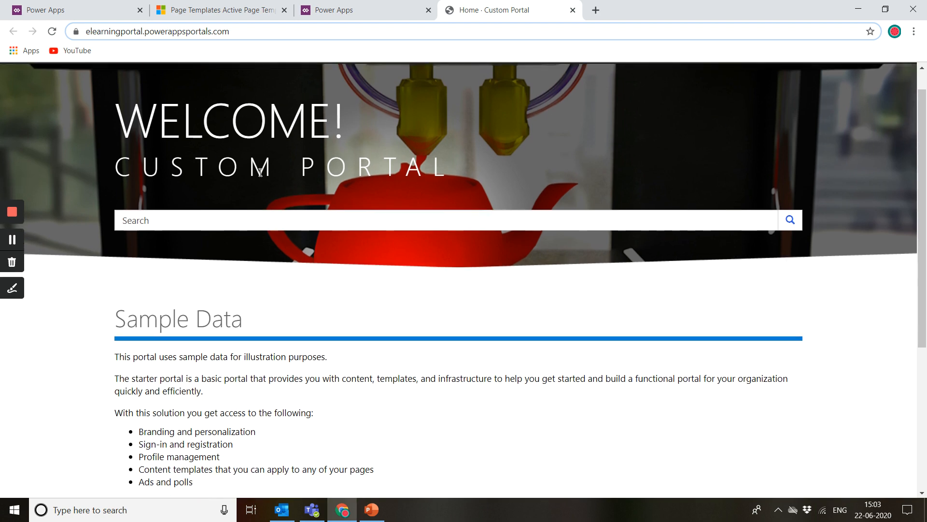
pyautogui.scroll(1, 260, 173)
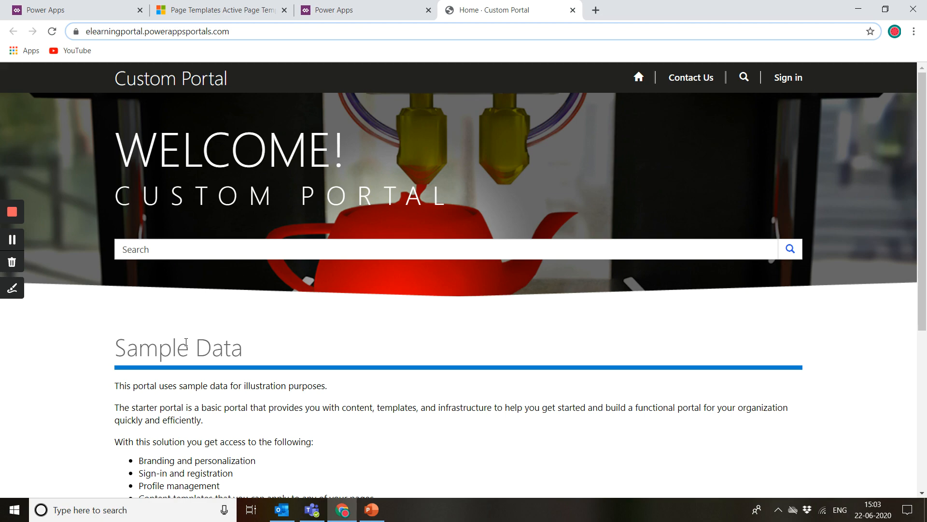
pyautogui.scroll(-5, 186, 342)
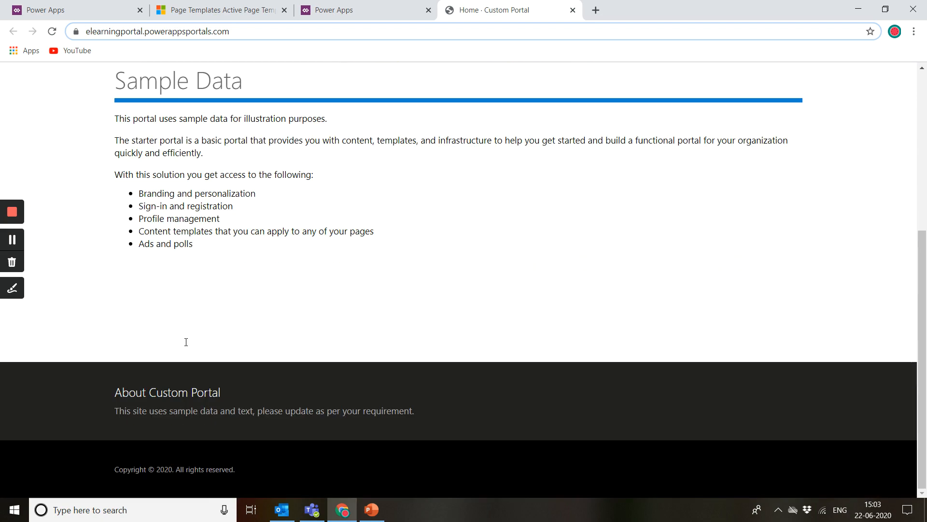
pyautogui.scroll(5, 185, 342)
pyautogui.scroll(1, 186, 342)
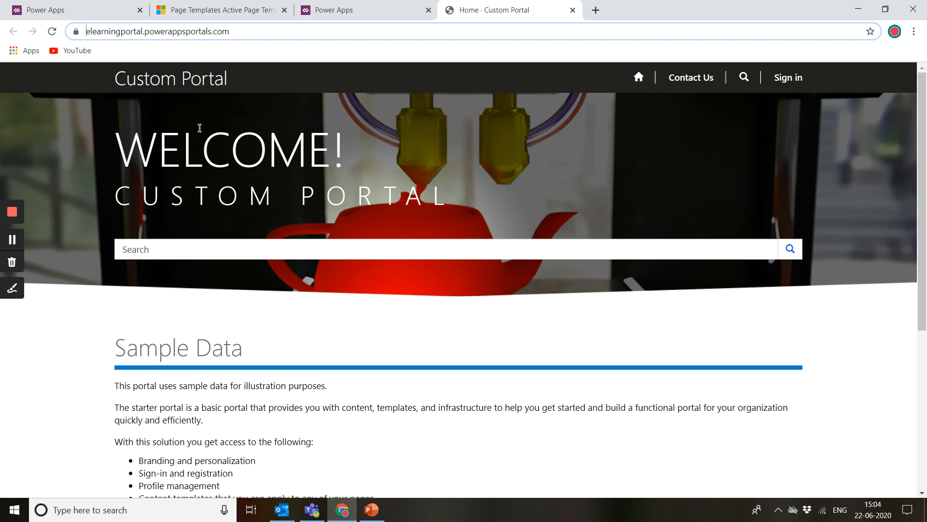
# Step: Open the Redirects list in Portal Management, then return to the Power Apps Apps list
pyautogui.click(200, 10)
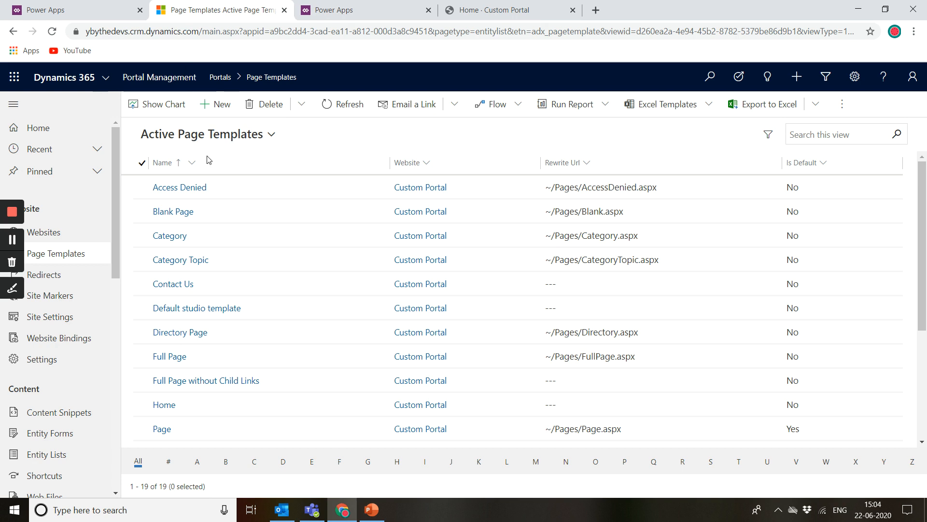
pyautogui.click(99, 276)
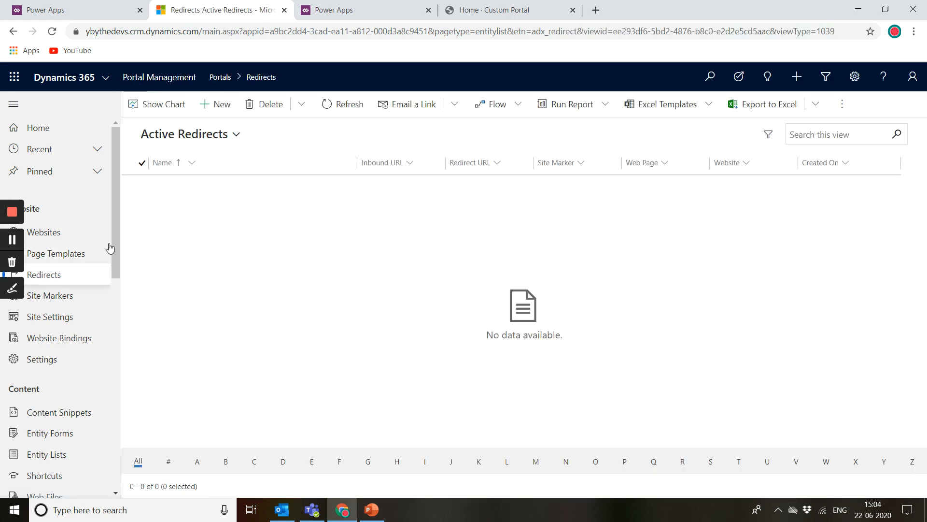
pyautogui.click(464, 7)
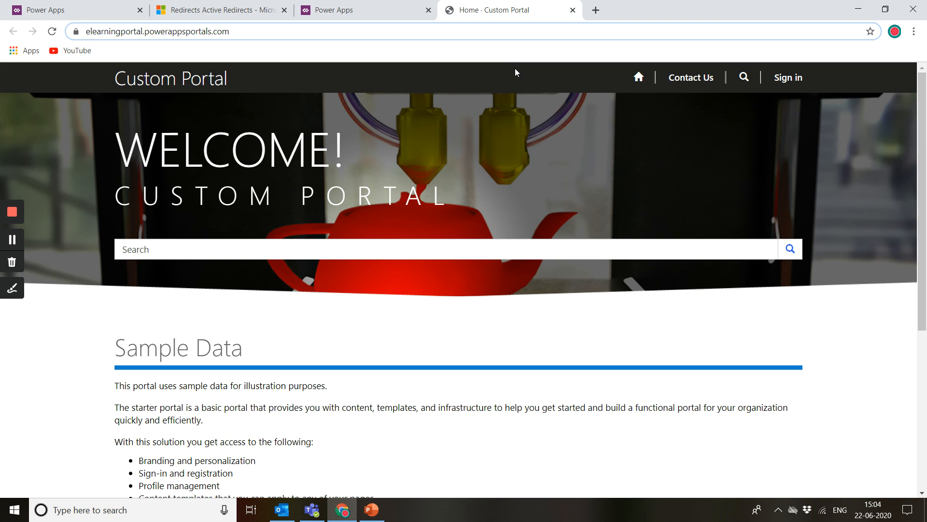
pyautogui.click(353, 9)
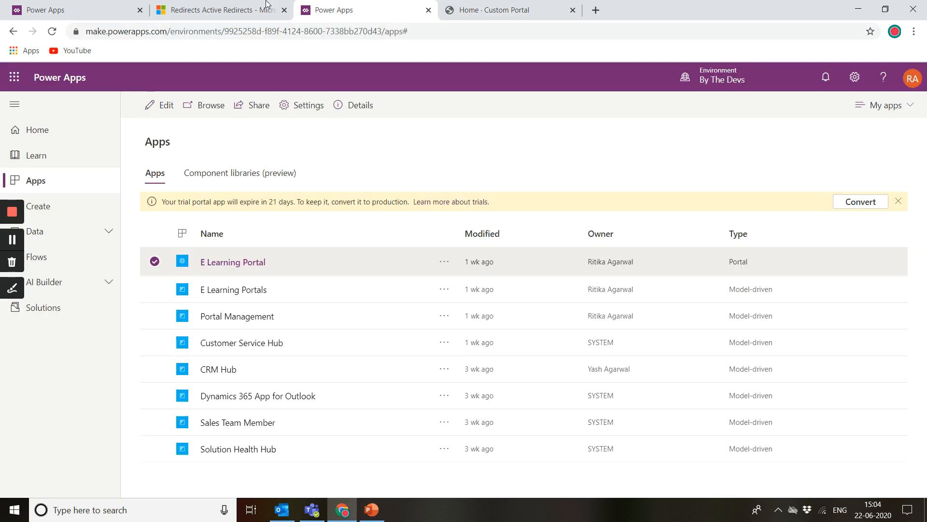
# Step: Open the Site Markers list in Portal Management
pyautogui.click(217, 10)
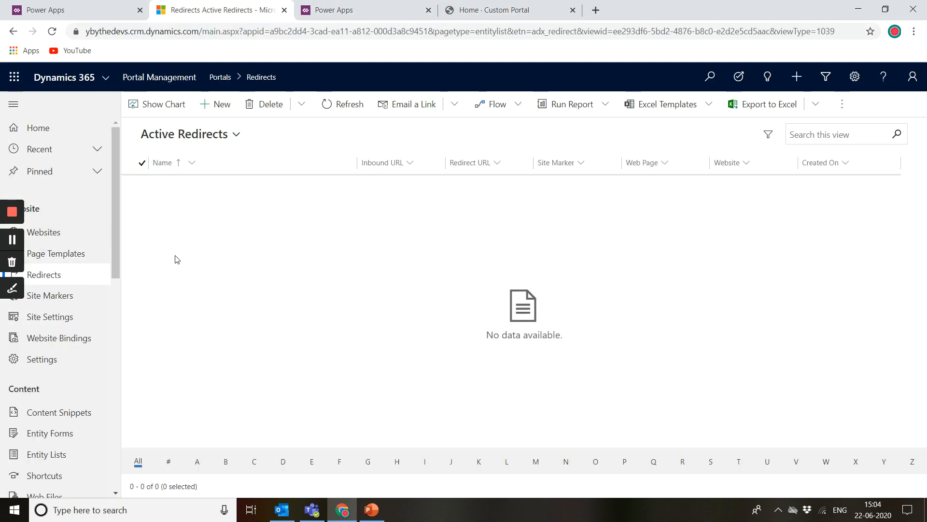
pyautogui.click(90, 304)
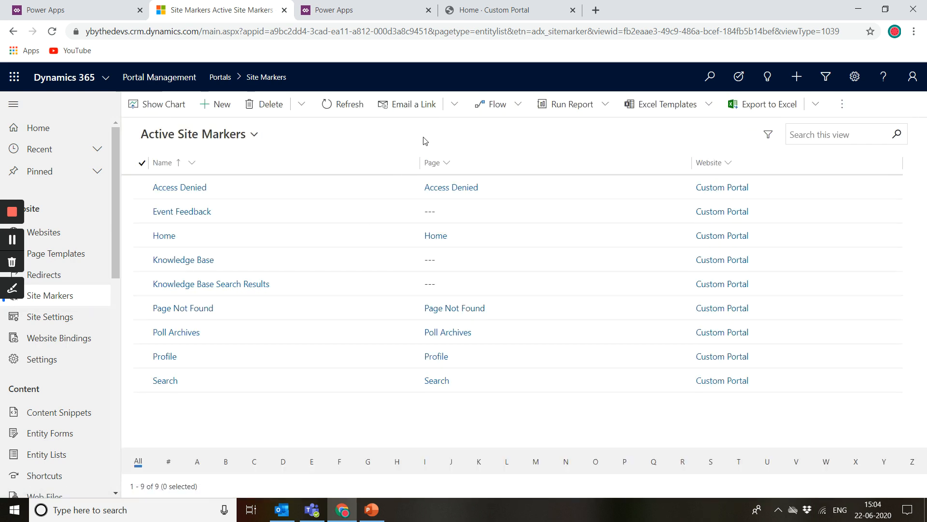
# Step: Open the live portal's Contact Us page in a new tab and highlight the contact-us path in its address
pyautogui.click(502, 5)
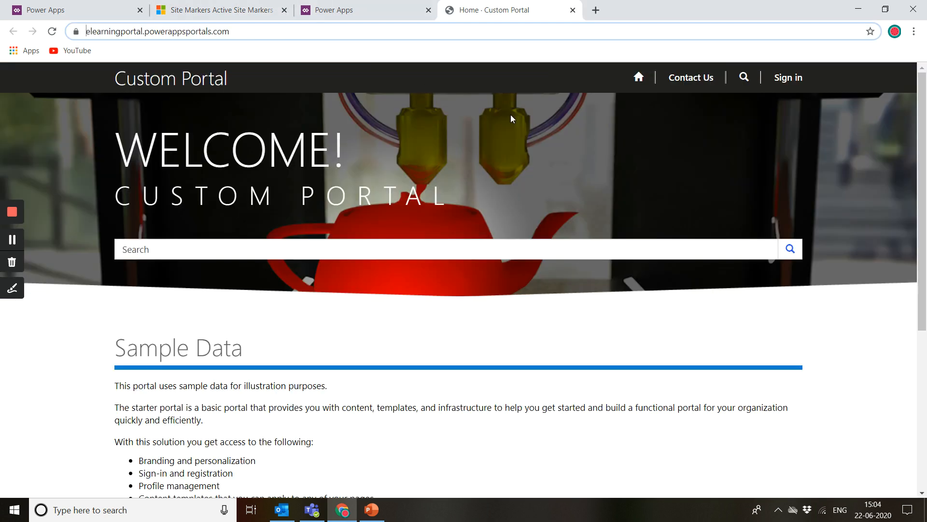
pyautogui.rightClick(703, 75)
pyautogui.click(715, 82)
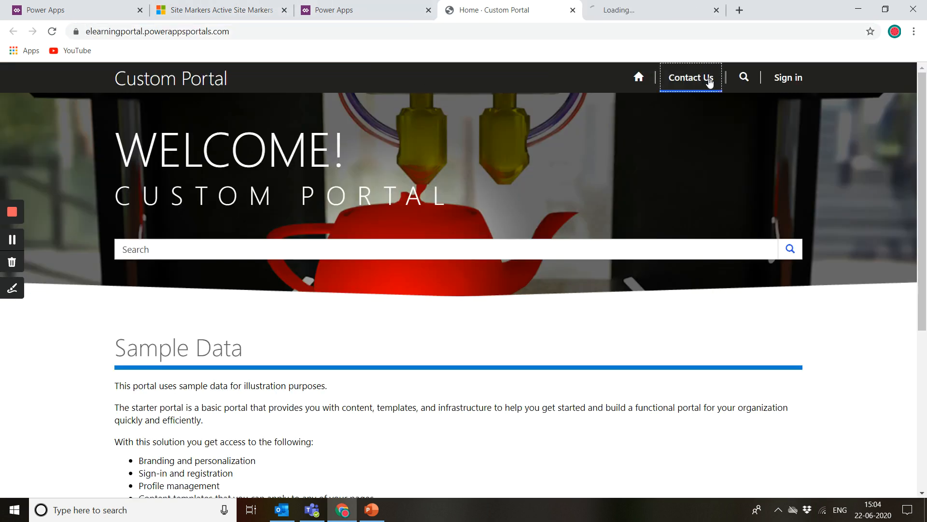
pyautogui.click(685, 5)
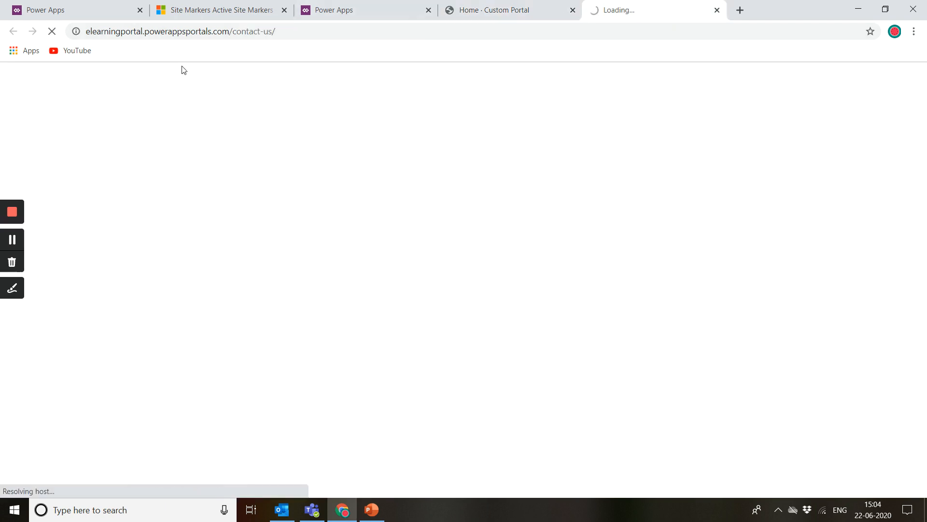
pyautogui.click(236, 32)
pyautogui.click(236, 33)
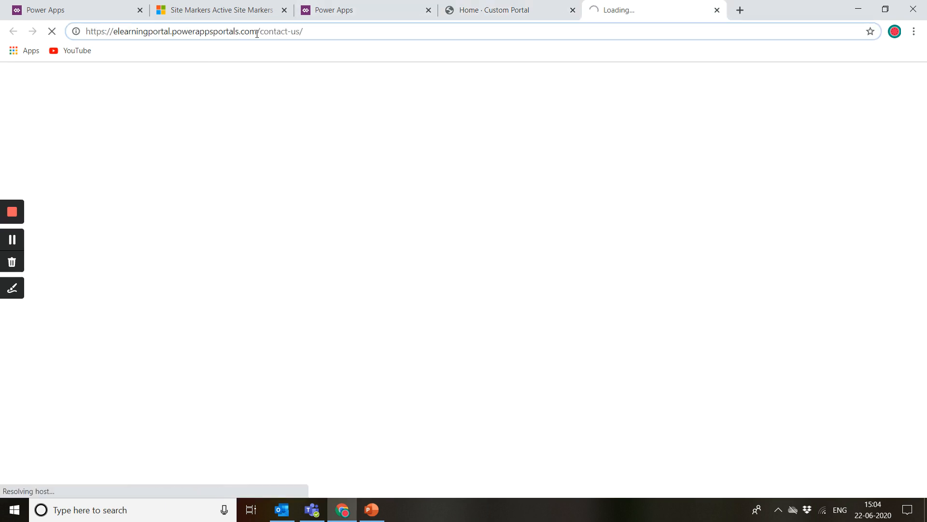
pyautogui.moveTo(257, 33)
pyautogui.mouseDown()
pyautogui.moveTo(309, 36)
pyautogui.moveTo(261, 30)
pyautogui.mouseUp()
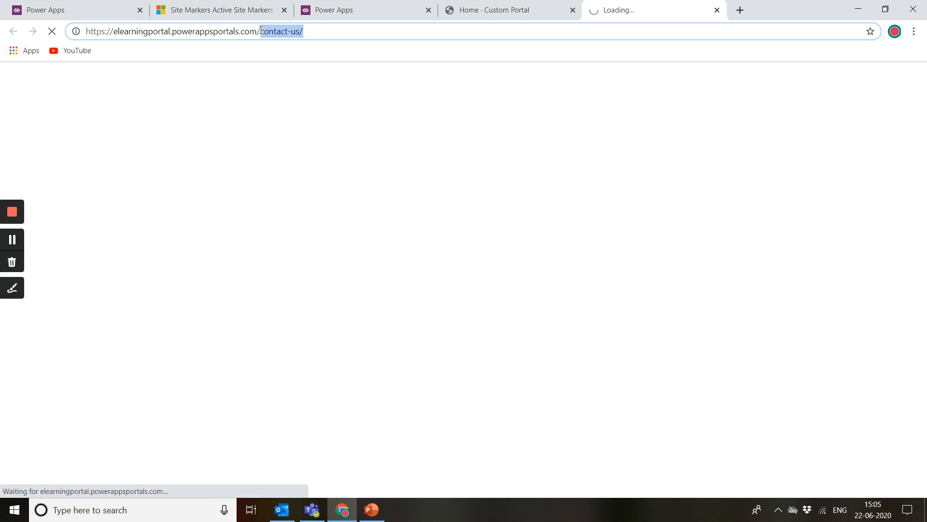
pyautogui.moveTo(261, 30); pyautogui.dragTo(304, 32)
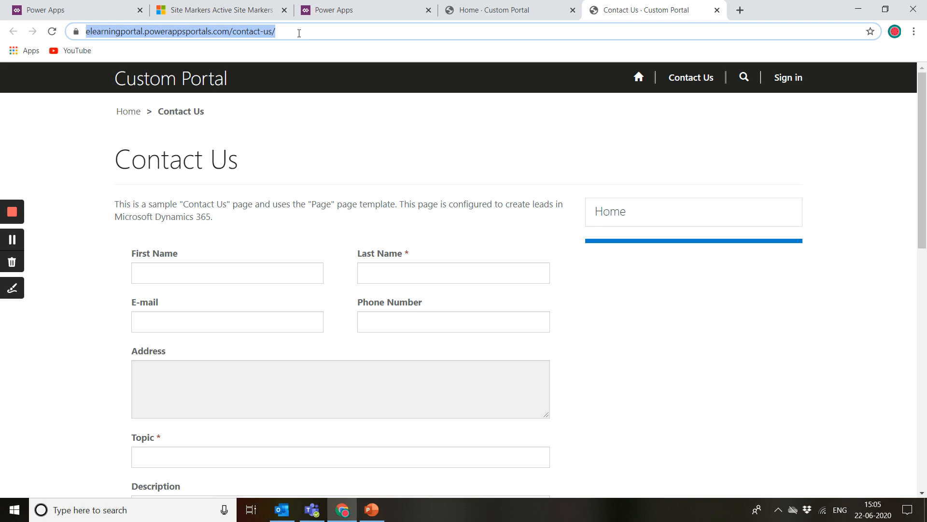
# Step: Switch between the Site Markers list and the Contact Us page to compare them with its address
pyautogui.click(217, 9)
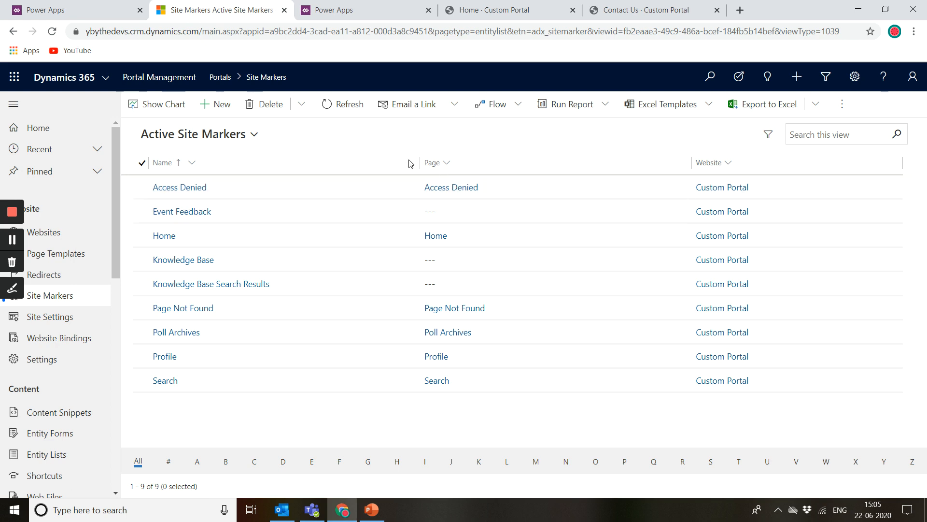
pyautogui.click(642, 19)
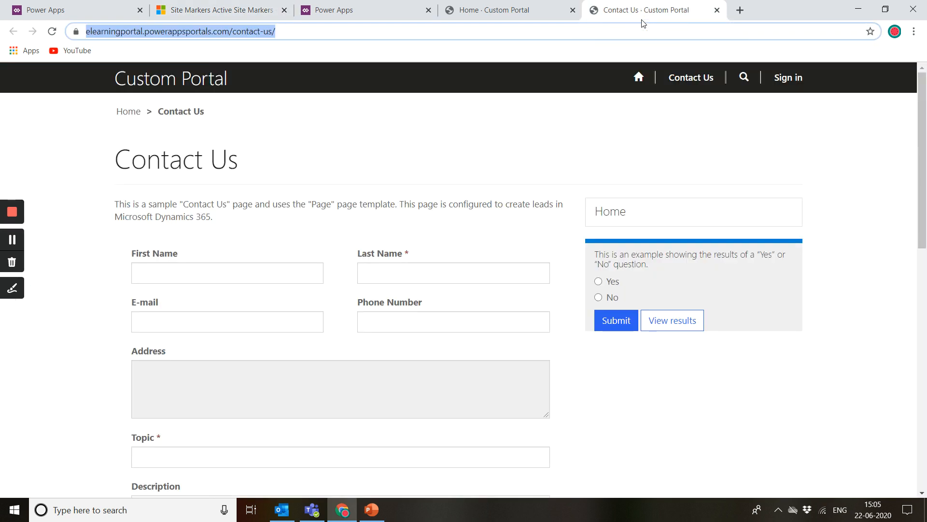
pyautogui.click(196, 9)
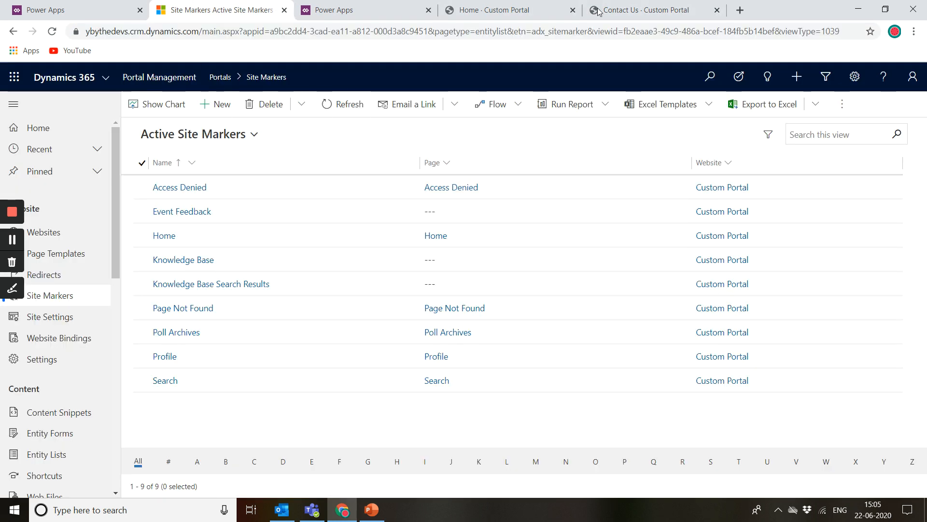
pyautogui.click(645, 9)
pyautogui.click(232, 32)
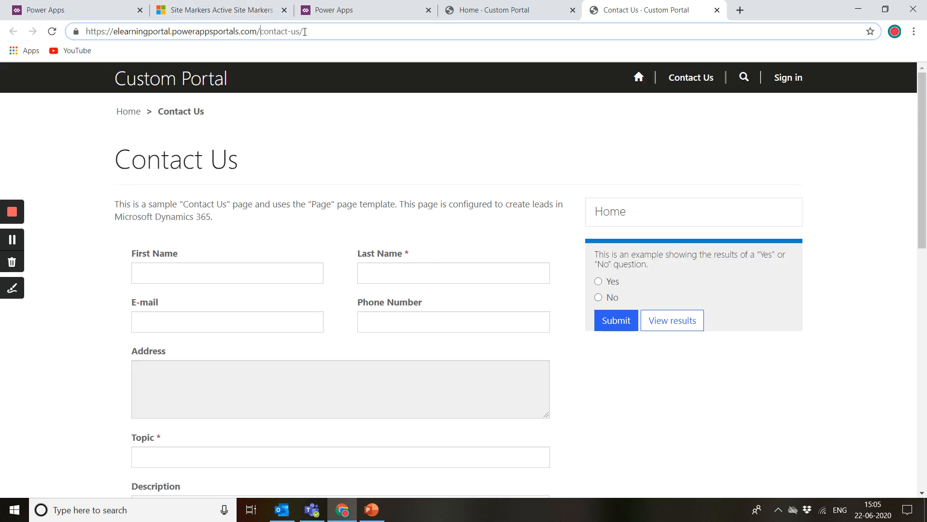
pyautogui.click(208, 8)
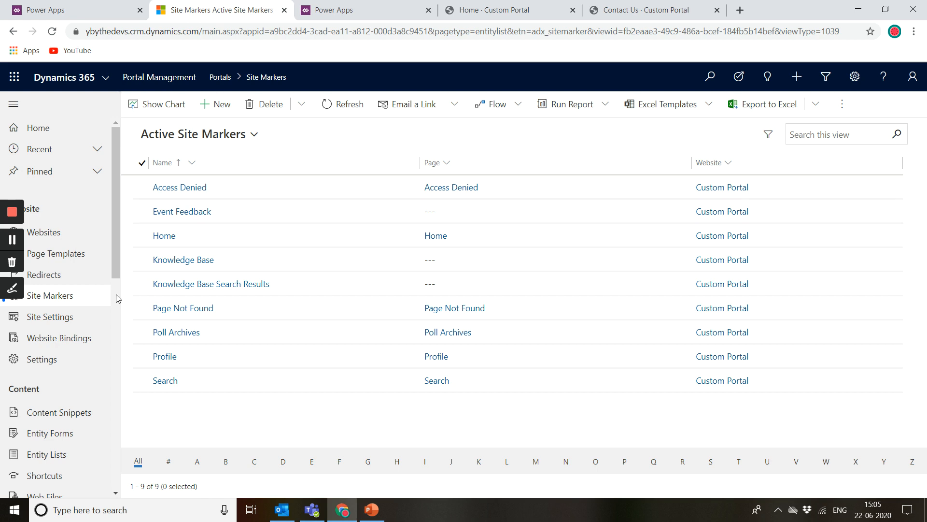
# Step: Open the Site Settings list in Portal Management and scroll through all of its settings
pyautogui.click(68, 325)
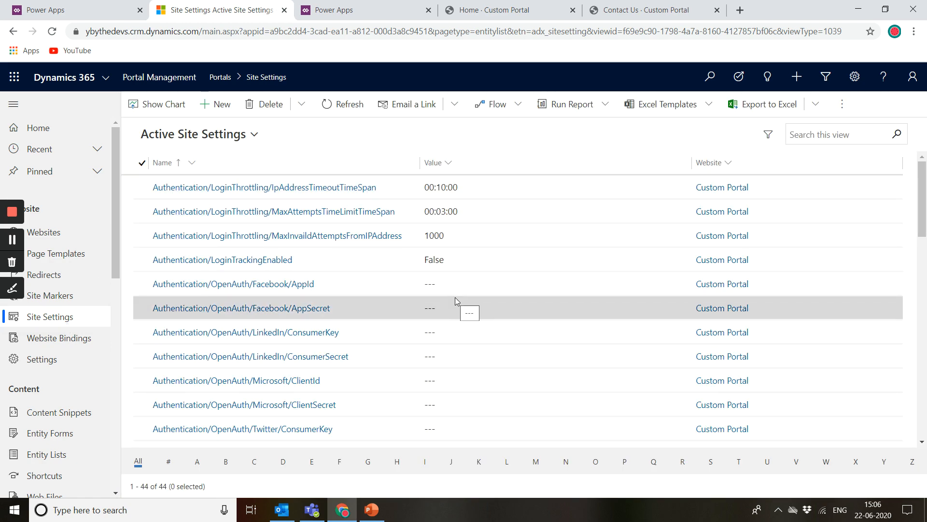
pyautogui.scroll(-2, 455, 297)
pyautogui.scroll(-1, 455, 300)
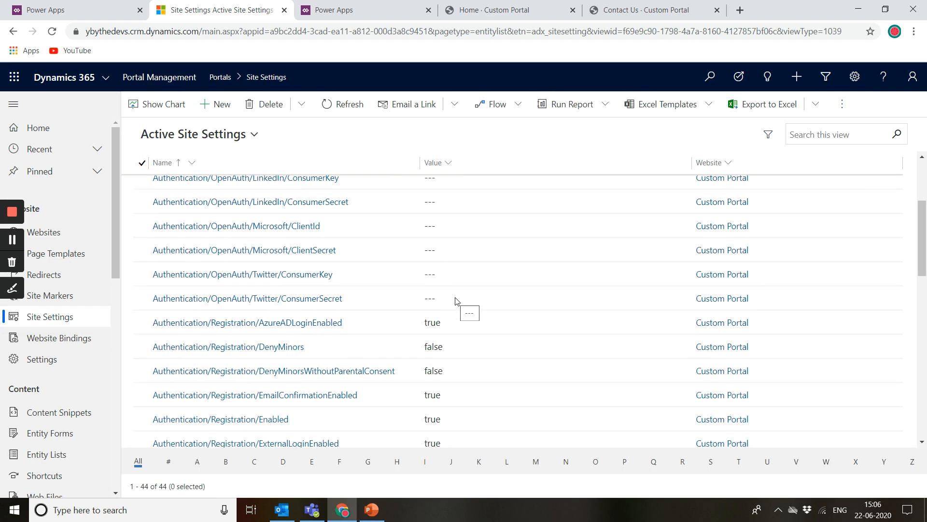
pyautogui.scroll(3, 454, 300)
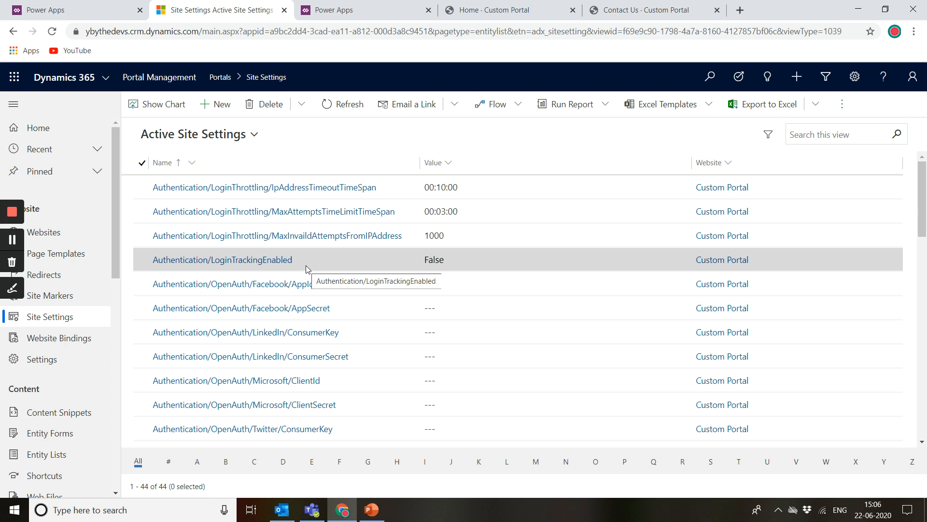
pyautogui.scroll(-3, 306, 265)
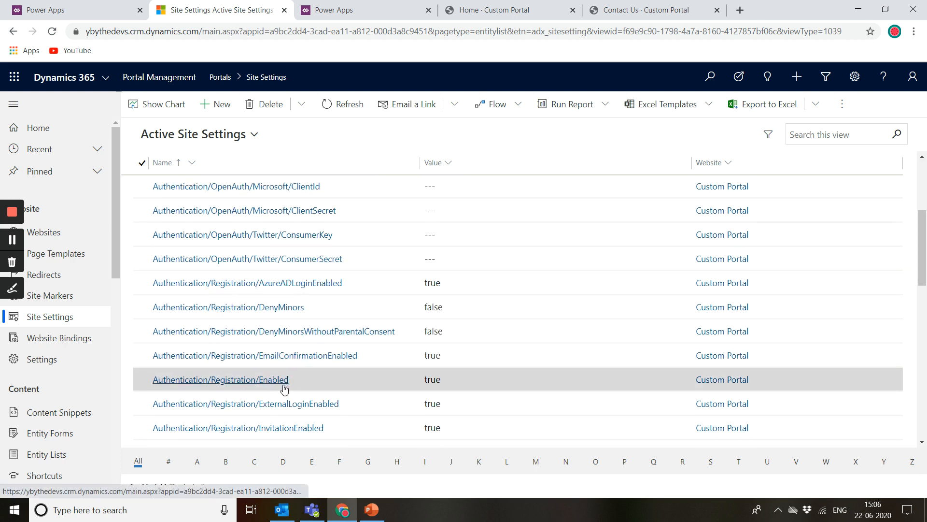
pyautogui.scroll(-1, 284, 386)
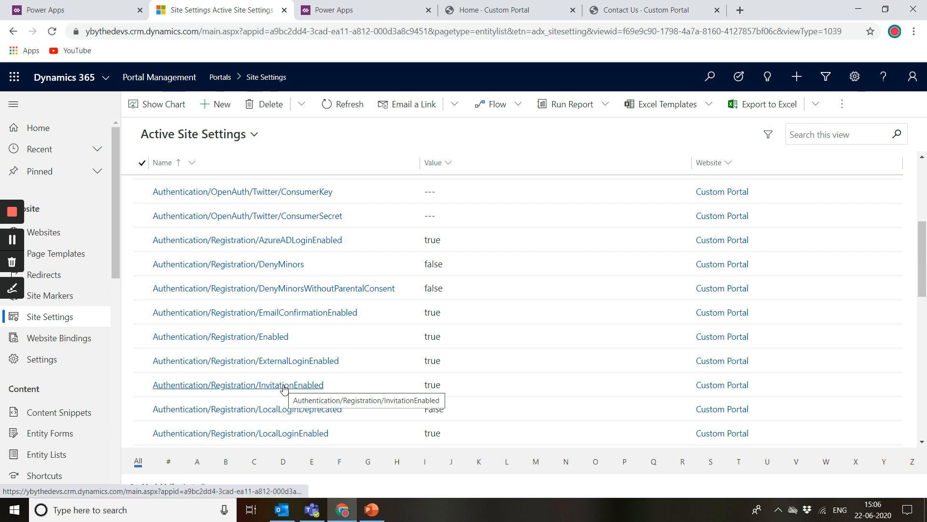
pyautogui.scroll(-3, 284, 386)
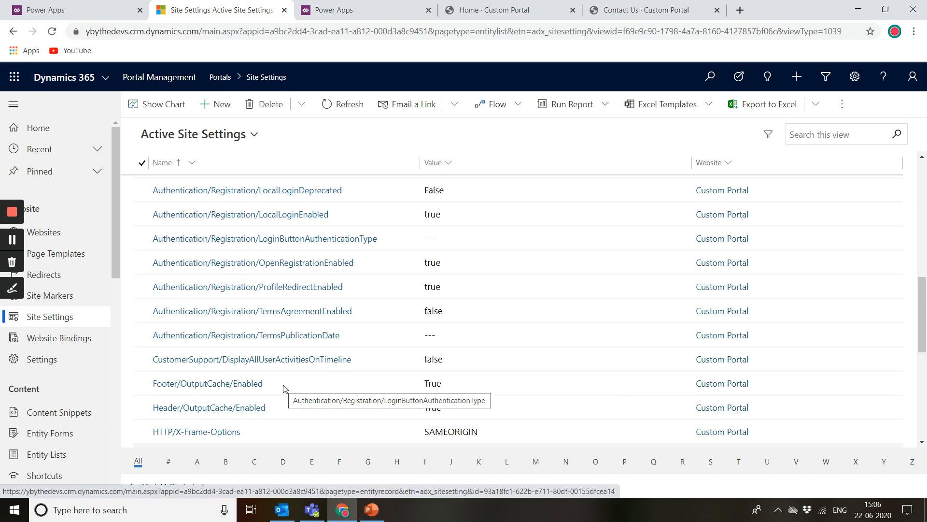
pyautogui.scroll(-1, 284, 387)
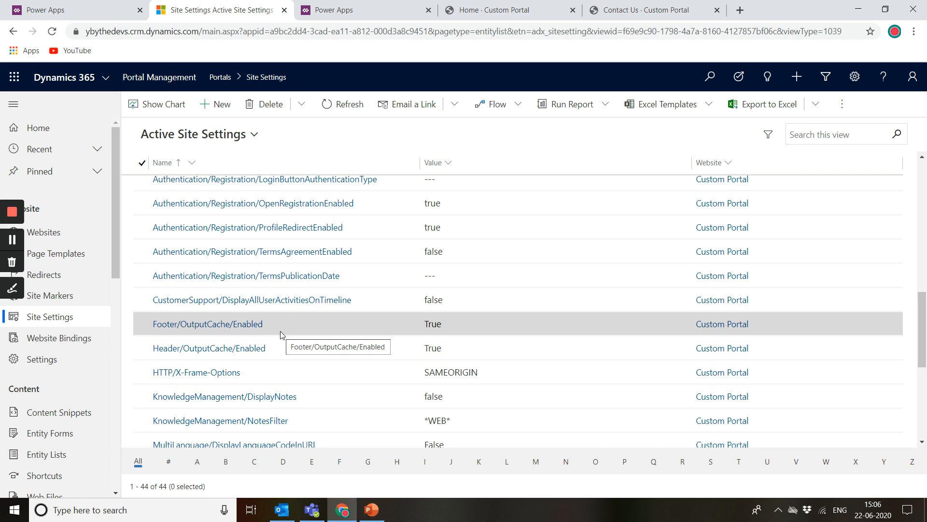
pyautogui.scroll(-5, 283, 334)
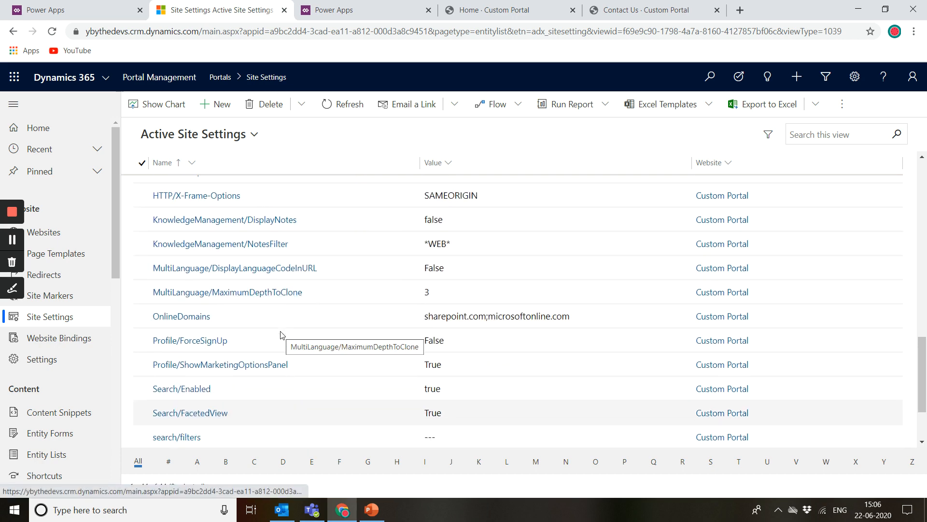
pyautogui.scroll(-1, 242, 412)
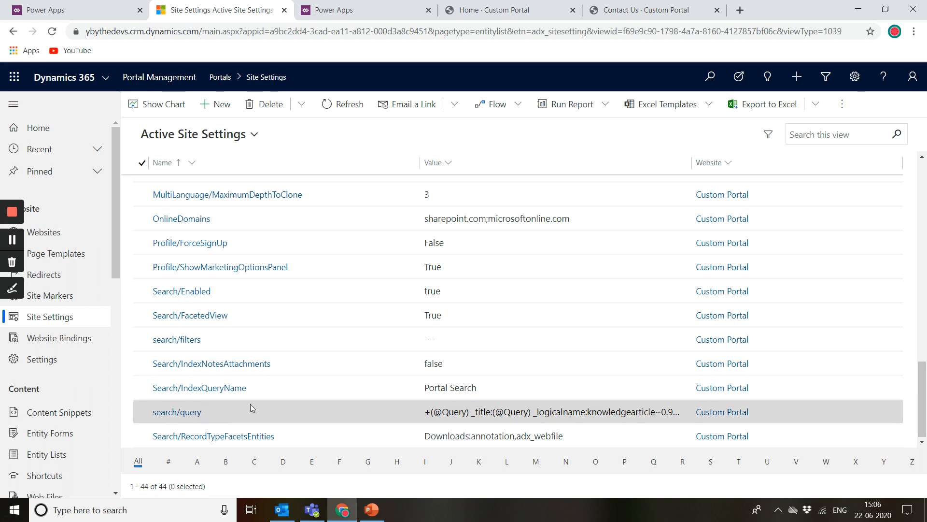
# Step: Open the search/query site setting and read through its full Value text
pyautogui.click(197, 418)
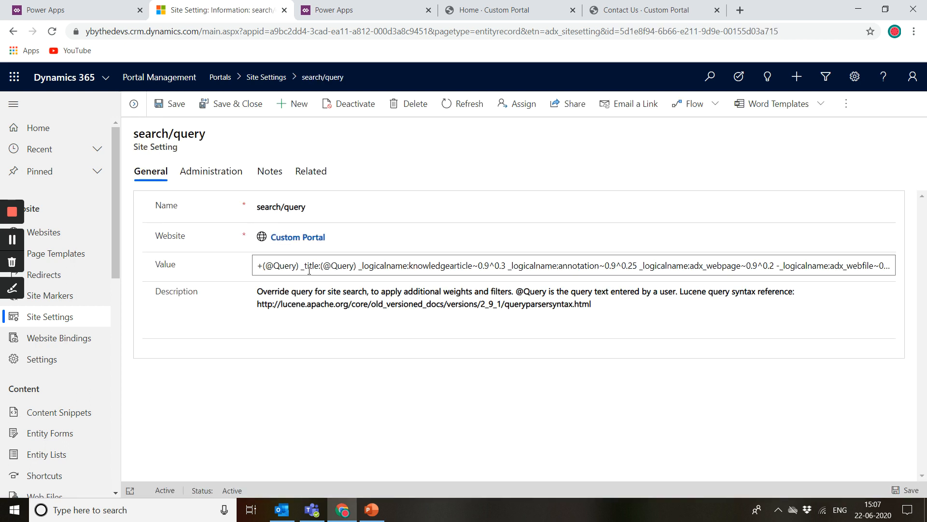
pyautogui.moveTo(323, 266); pyautogui.dragTo(891, 267)
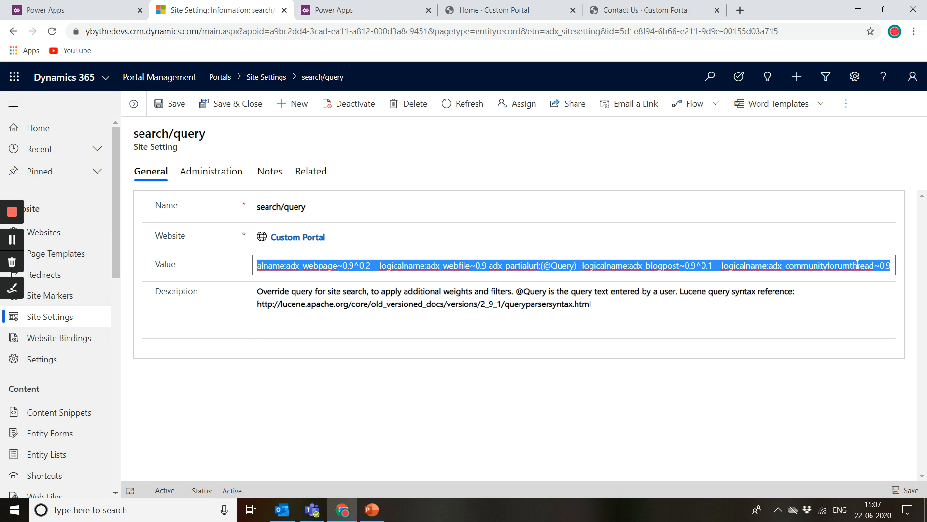
pyautogui.click(877, 265)
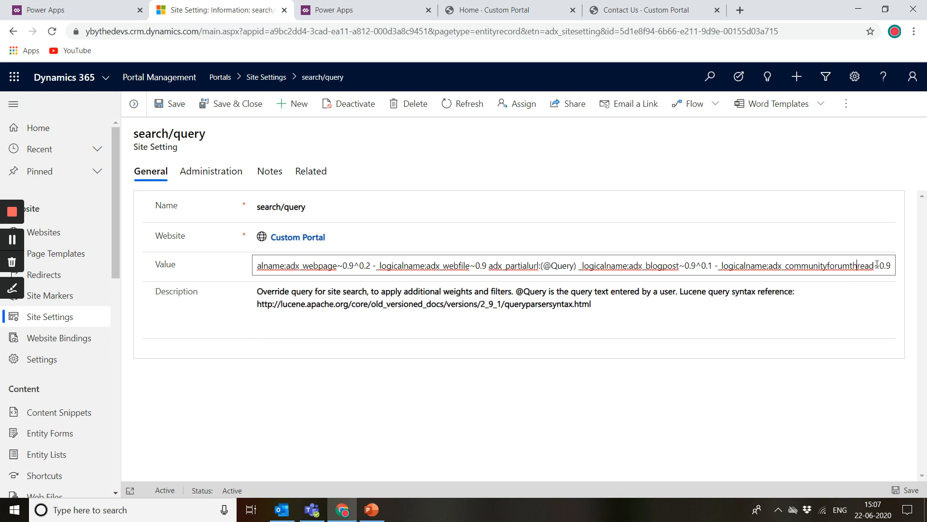
pyautogui.press('Left')
pyautogui.press('Left')
pyautogui.press('Left')
pyautogui.press('Left')
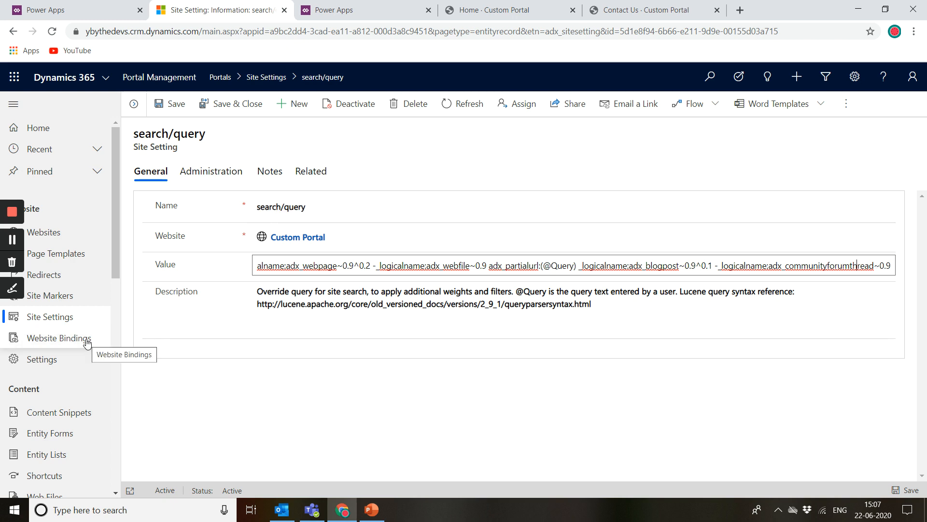
# Step: Open the PackageImportComplete record from the Settings list and inspect its fields and related items
pyautogui.click(41, 360)
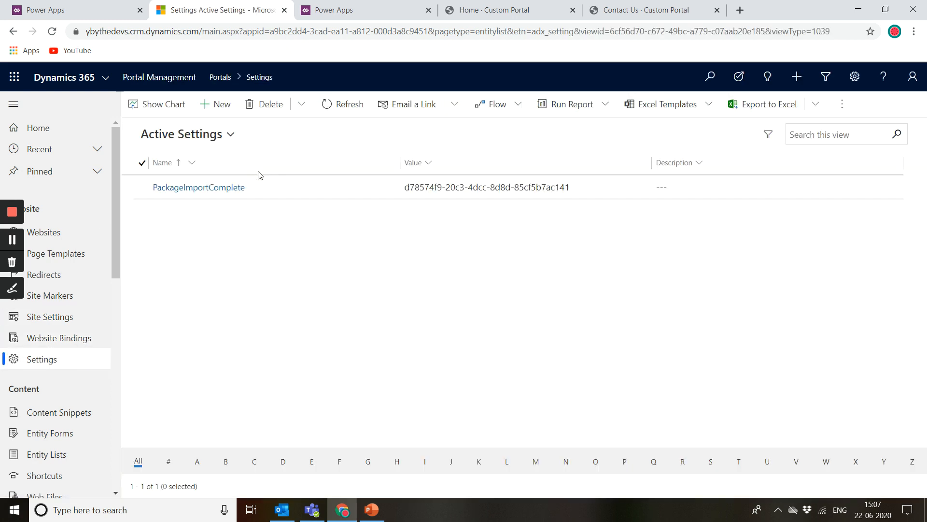
pyautogui.doubleClick(300, 190)
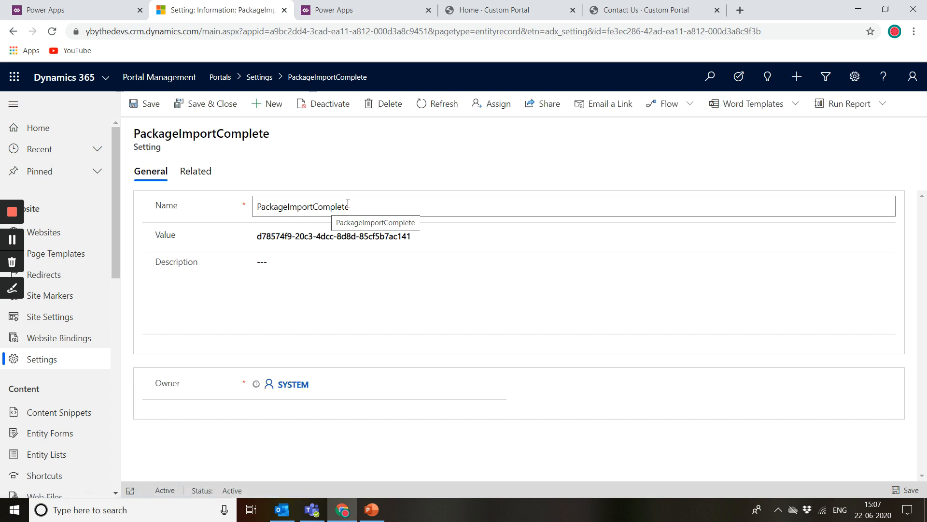
pyautogui.moveTo(347, 206); pyautogui.dragTo(201, 215)
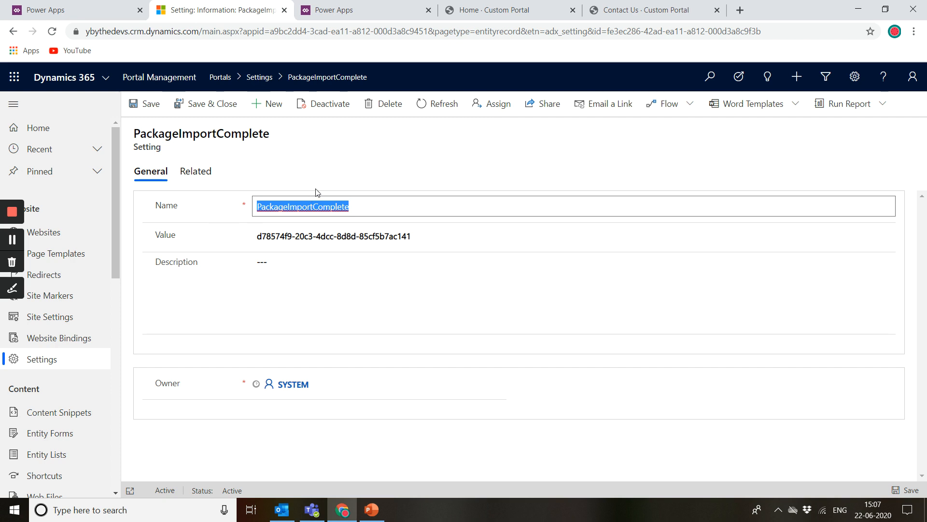
pyautogui.click(365, 162)
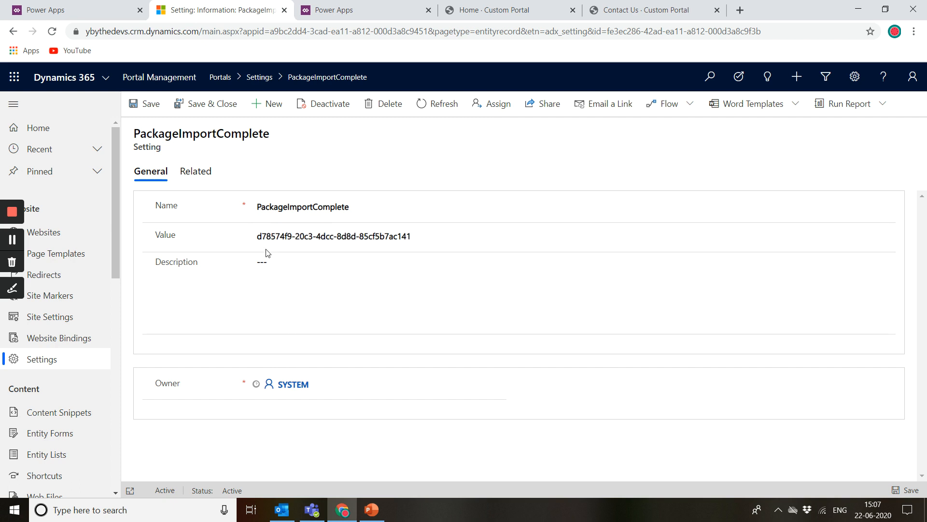
pyautogui.click(197, 176)
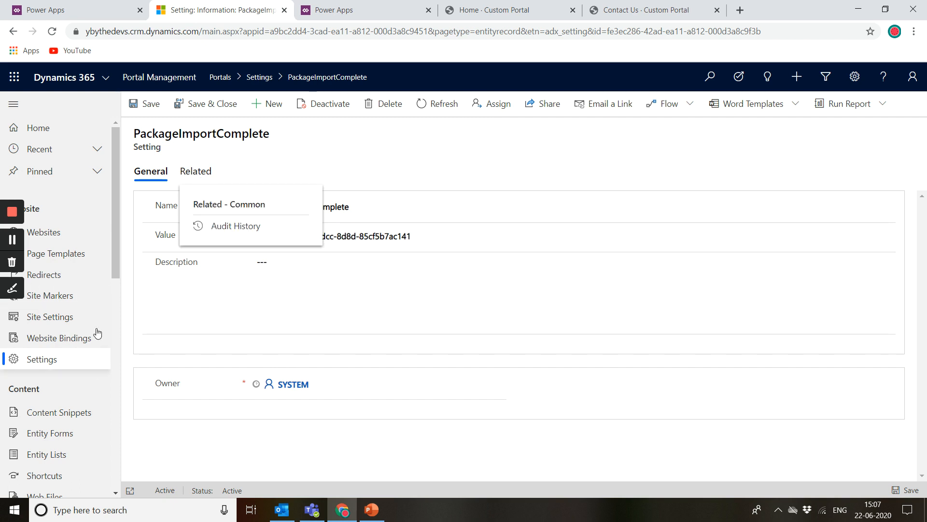
pyautogui.moveTo(117, 239); pyautogui.dragTo(118, 267)
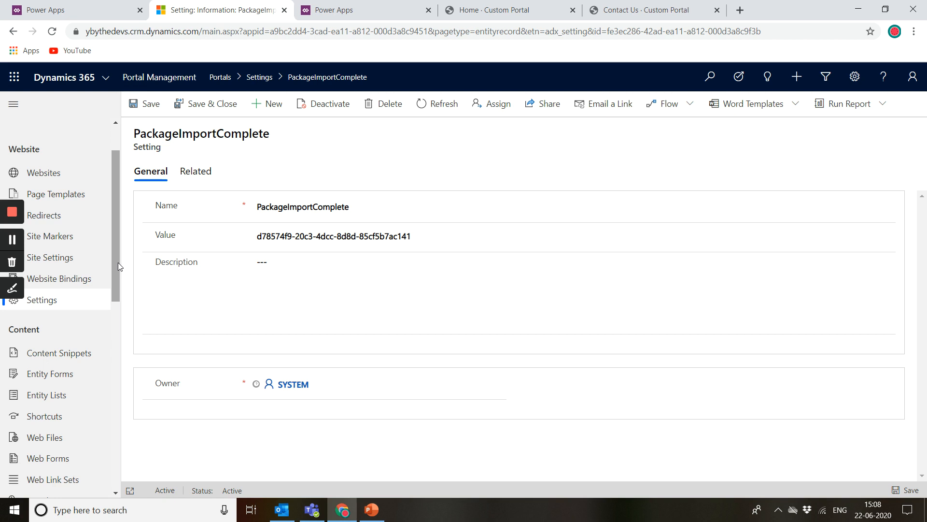
# Step: Open the Content Snippets list and scroll through the snippet names and values
pyautogui.click(62, 354)
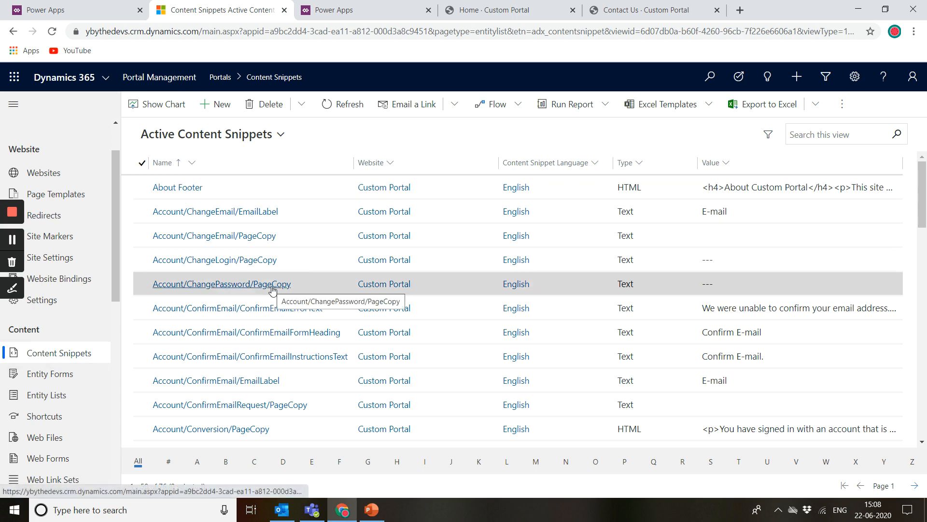
pyautogui.scroll(-2, 270, 291)
pyautogui.scroll(-5, 272, 290)
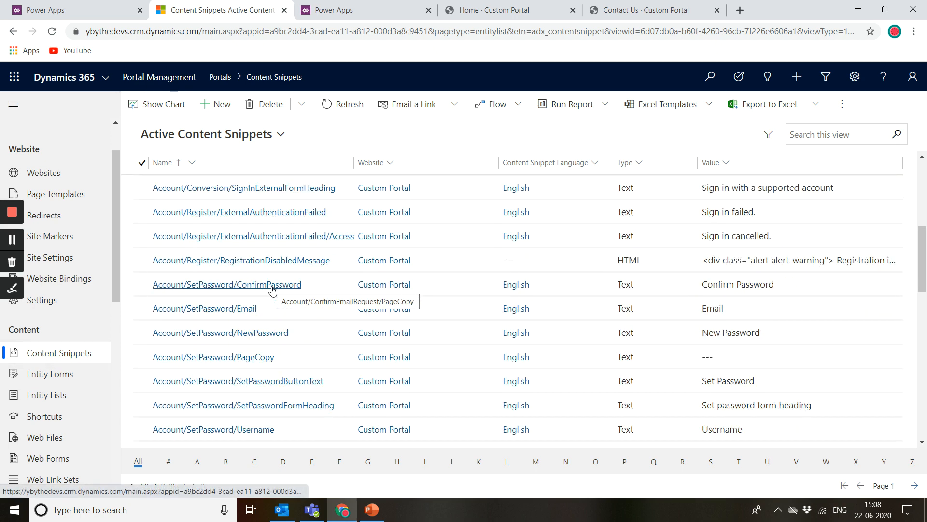
pyautogui.scroll(-7, 272, 289)
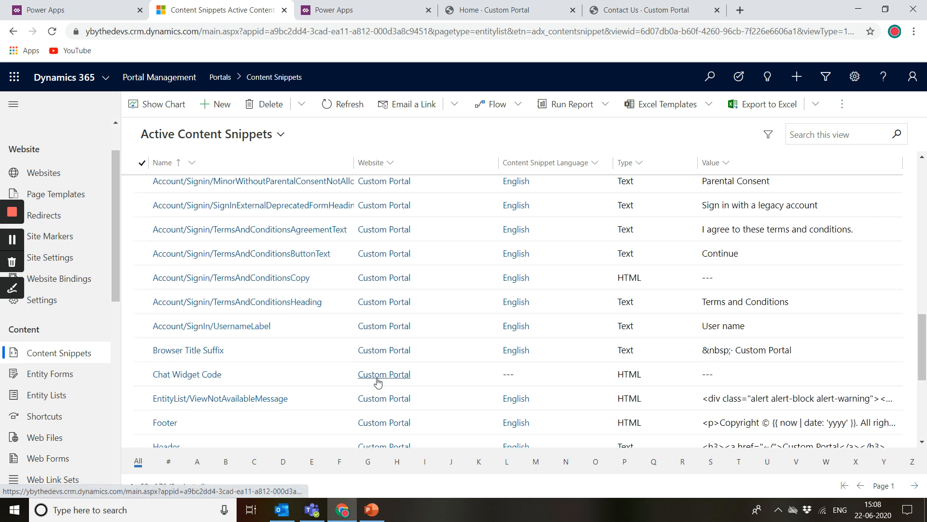
# Step: Open the Footer content snippet and examine the text of its Value field
pyautogui.scroll(-5, 375, 381)
pyautogui.scroll(1, 243, 244)
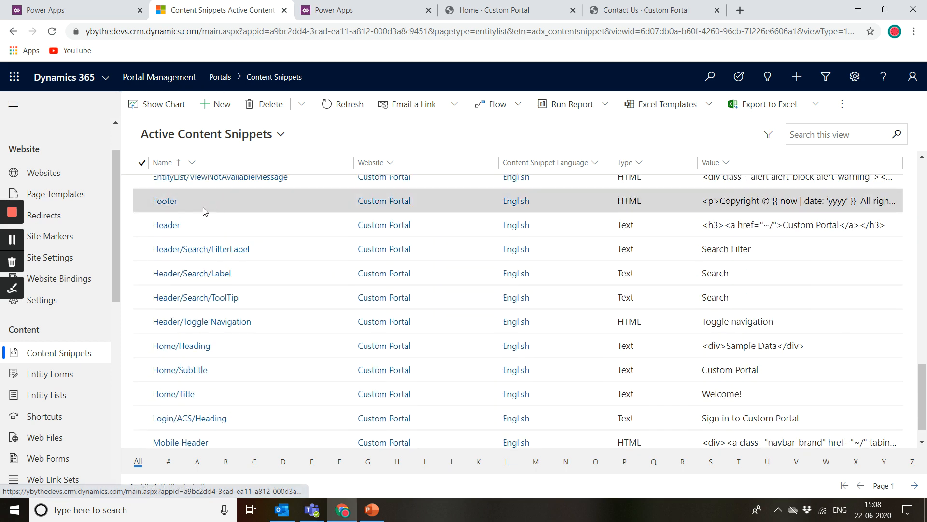
pyautogui.click(164, 202)
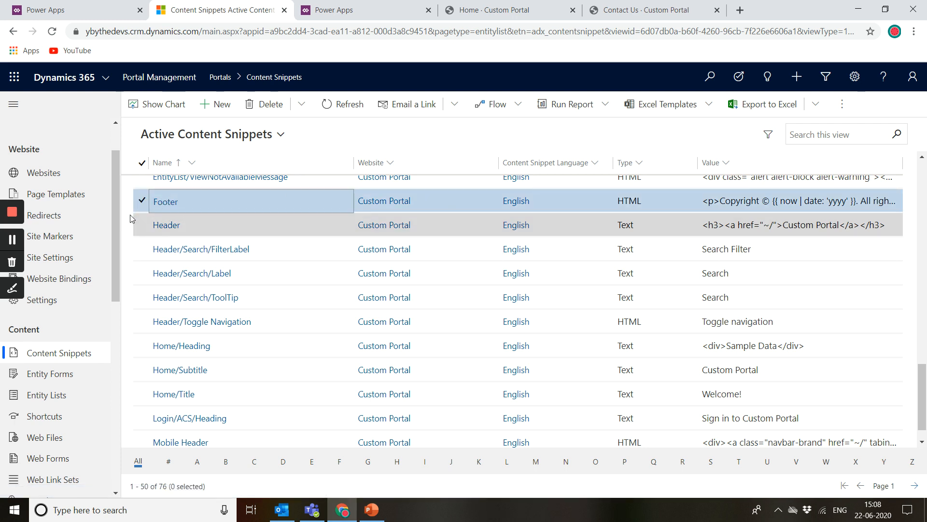
pyautogui.click(166, 201)
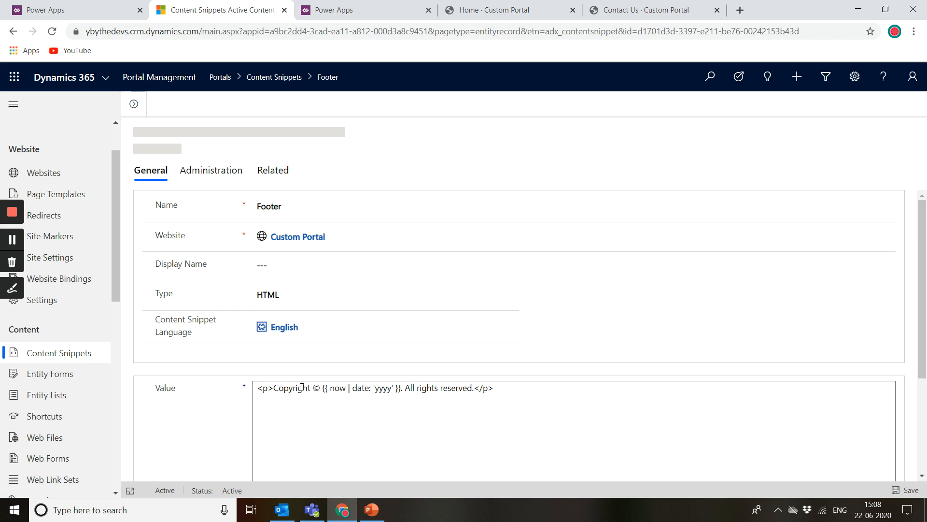
pyautogui.scroll(-2, 301, 387)
pyautogui.moveTo(544, 321); pyautogui.dragTo(215, 269)
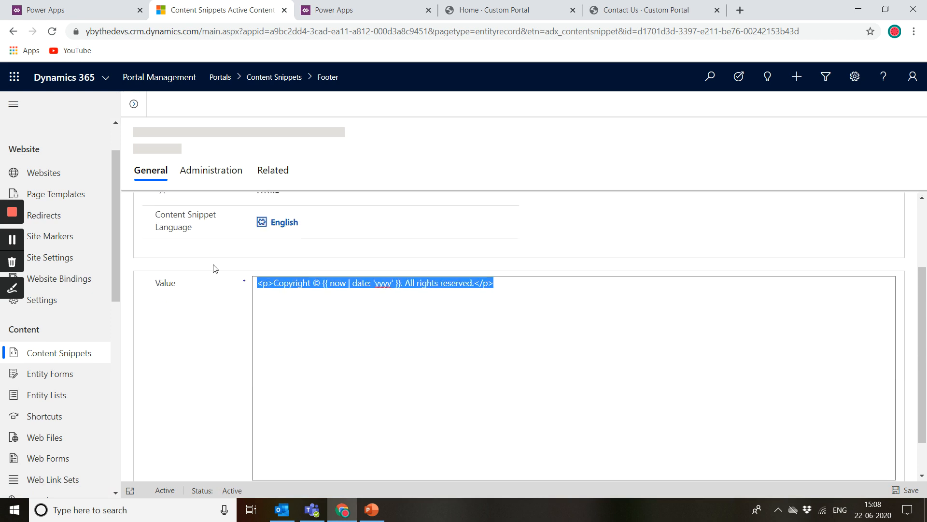
pyautogui.moveTo(323, 283); pyautogui.dragTo(401, 289)
pyautogui.click(402, 290)
pyautogui.doubleClick(382, 285)
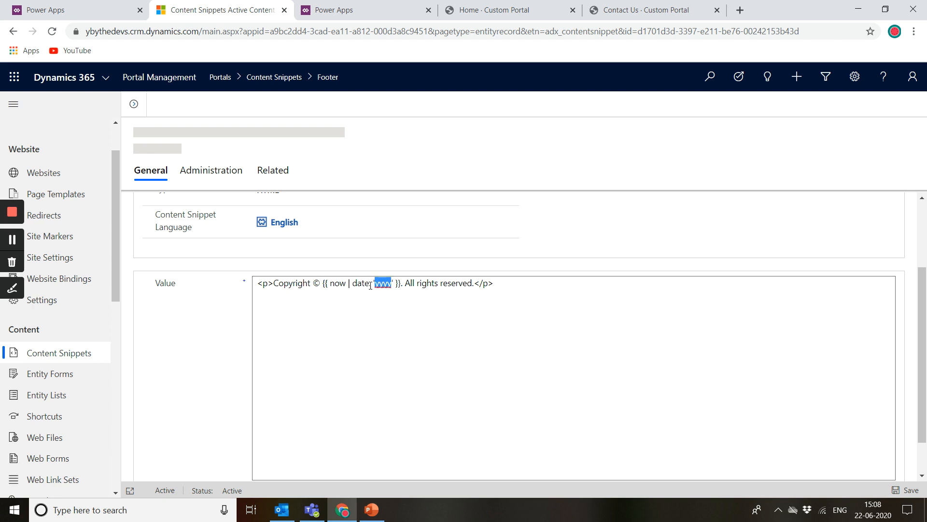
pyautogui.doubleClick(338, 284)
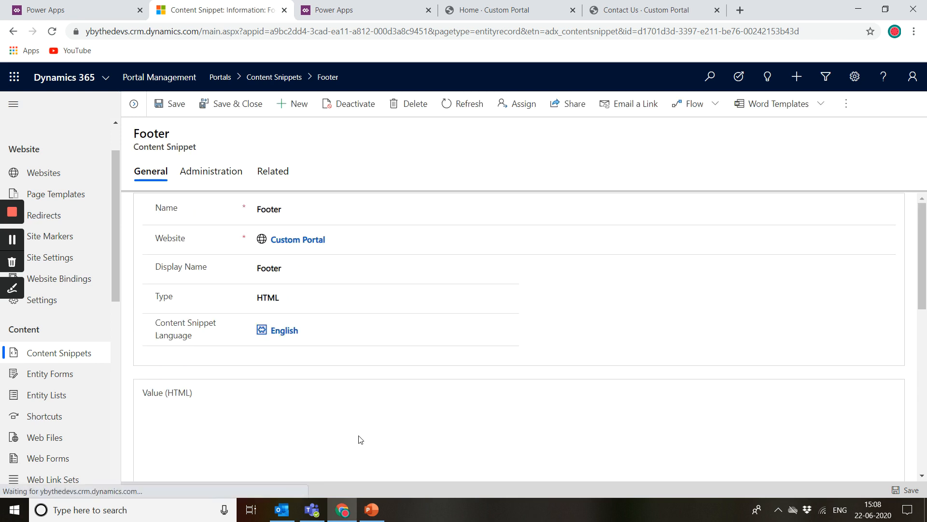
# Step: Return to the Content Snippets list and reopen the Footer snippet record
pyautogui.scroll(-4, 360, 439)
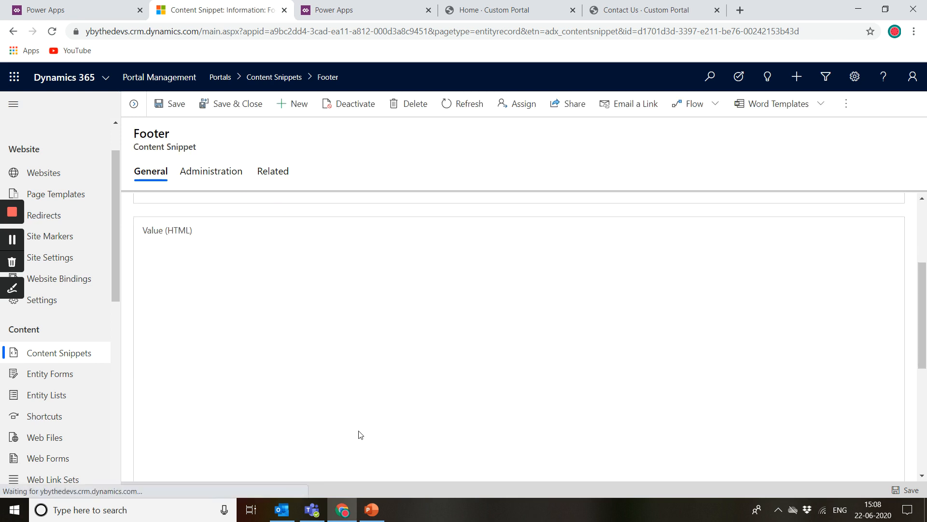
pyautogui.click(13, 31)
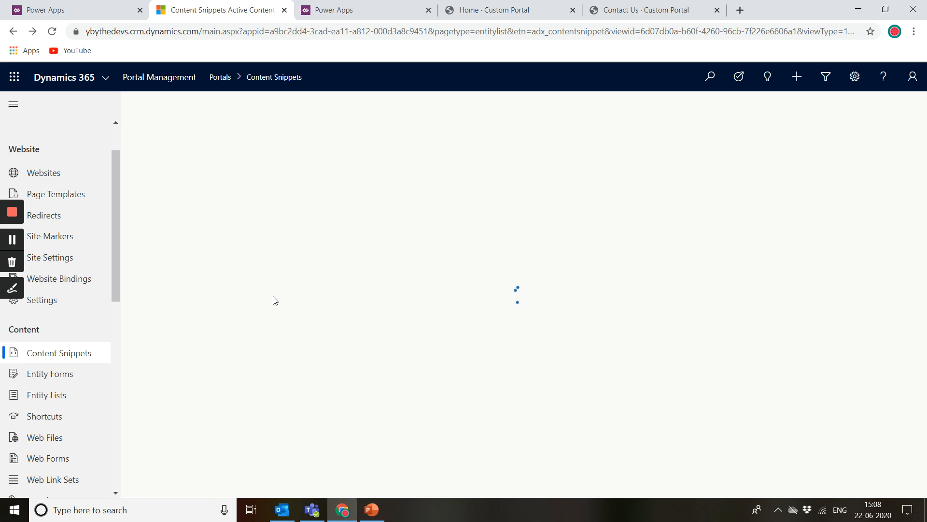
pyautogui.scroll(-5, 259, 285)
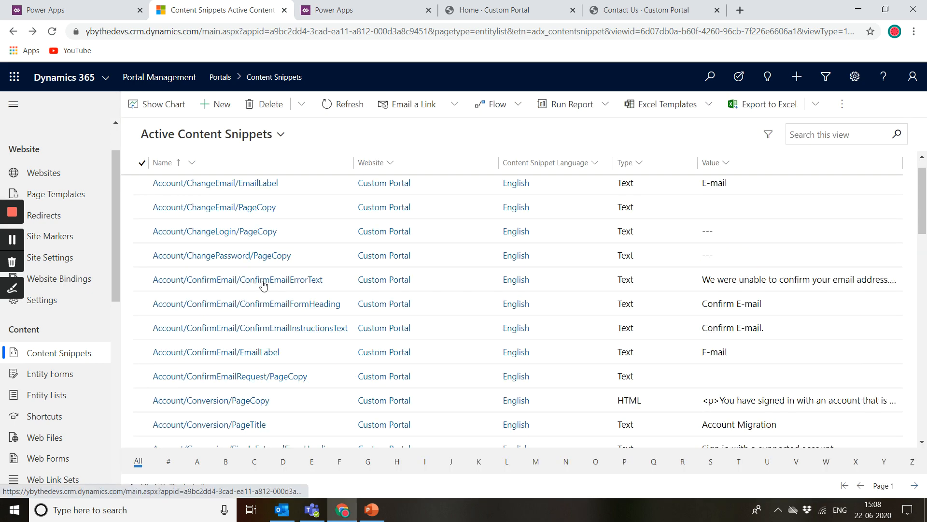
pyautogui.scroll(-15, 227, 378)
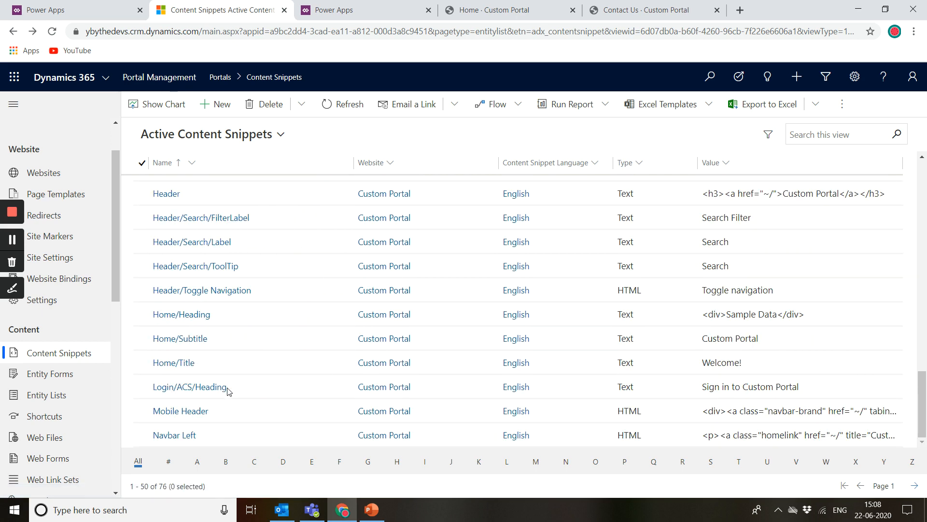
pyautogui.scroll(2, 188, 215)
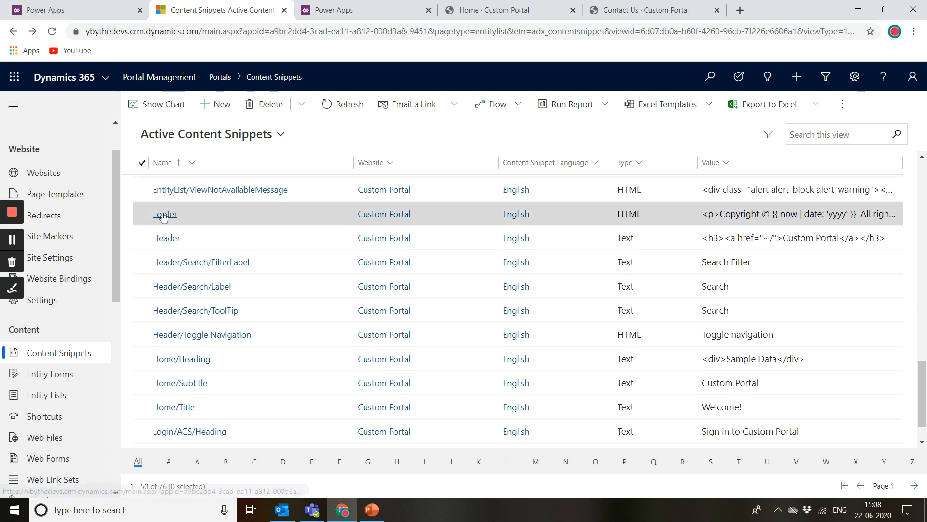
pyautogui.click(164, 215)
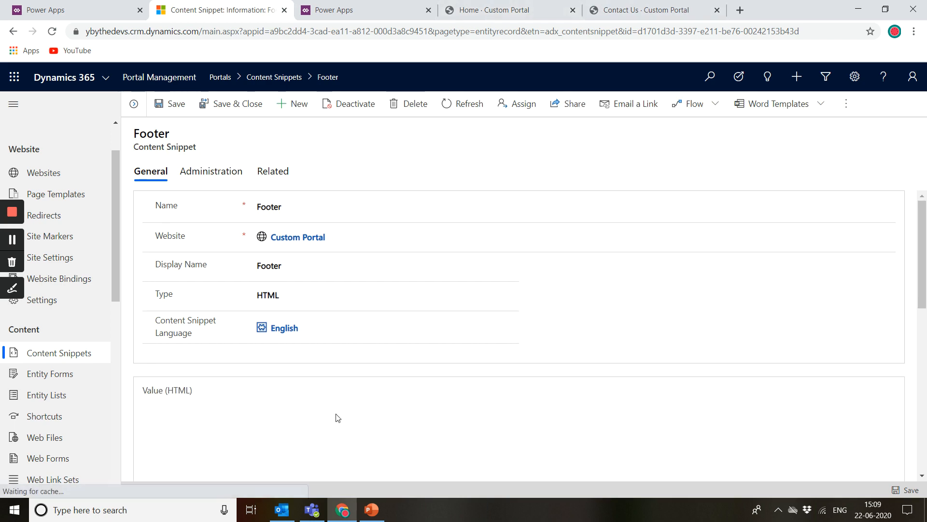
pyautogui.scroll(-2, 338, 415)
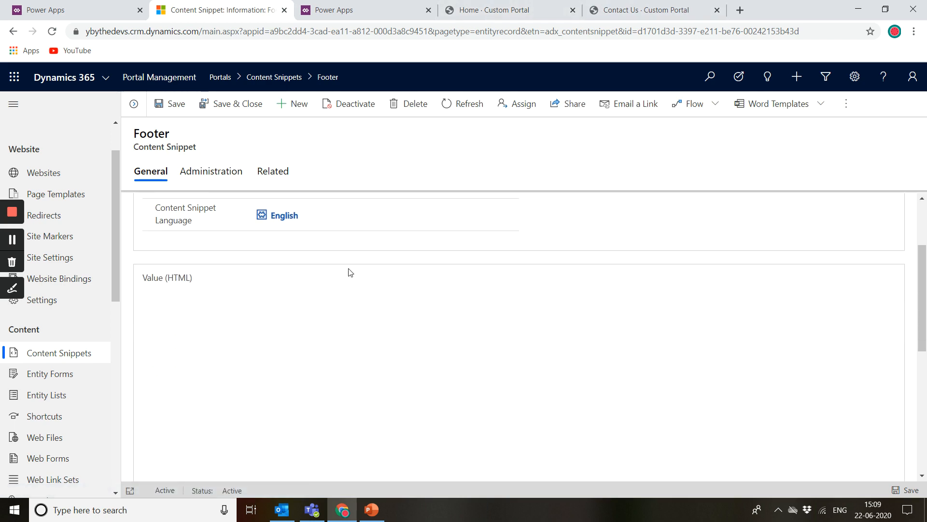
# Step: Switch to the live portal's Home page and highlight the copyright line in its footer
pyautogui.click(513, 4)
pyautogui.scroll(-5, 324, 337)
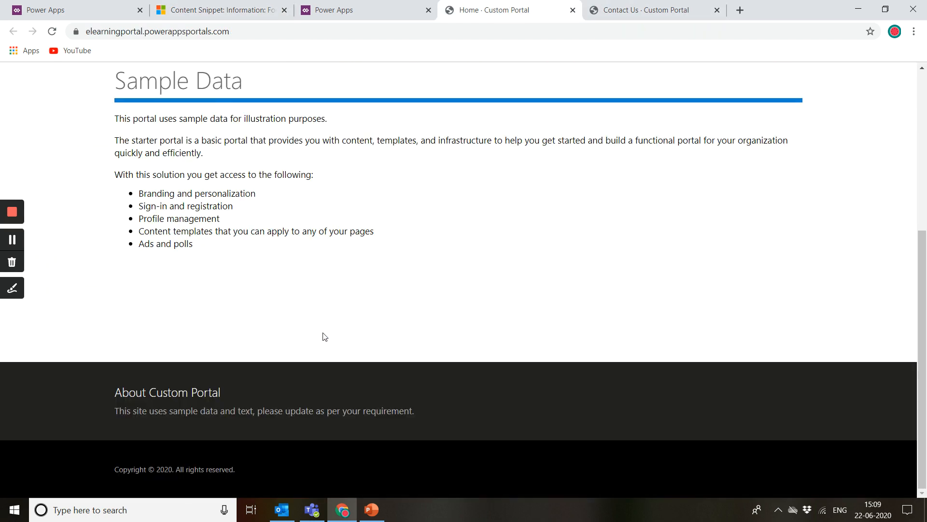
pyautogui.moveTo(114, 471); pyautogui.dragTo(153, 469)
pyautogui.click(155, 469)
pyautogui.doubleClick(160, 469)
pyautogui.moveTo(176, 470); pyautogui.dragTo(254, 474)
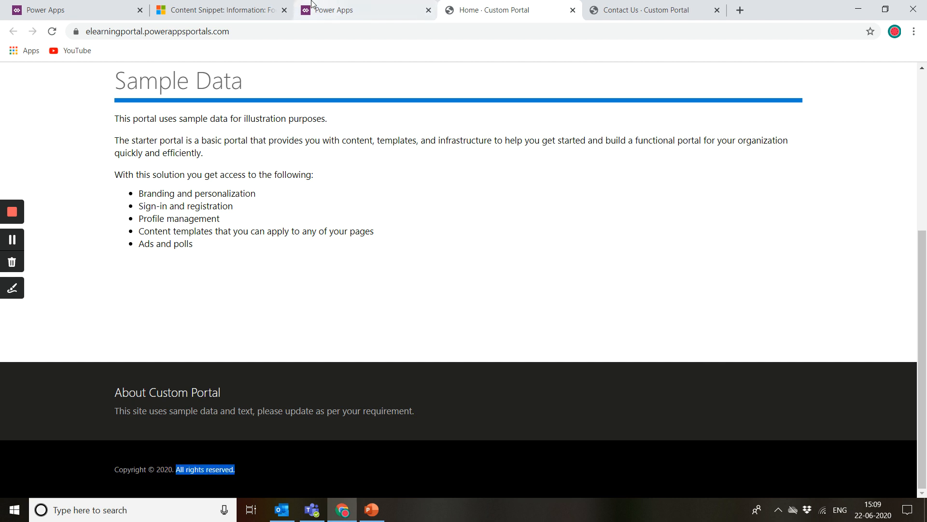
# Step: Switch the Footer snippet's Value editor to HTML view and compare it with the portal's footer
pyautogui.click(269, 6)
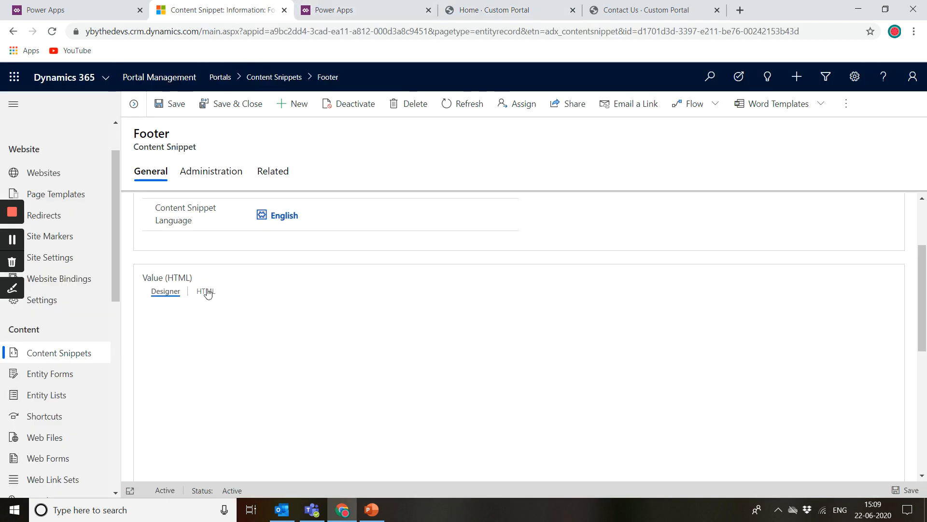
pyautogui.click(206, 292)
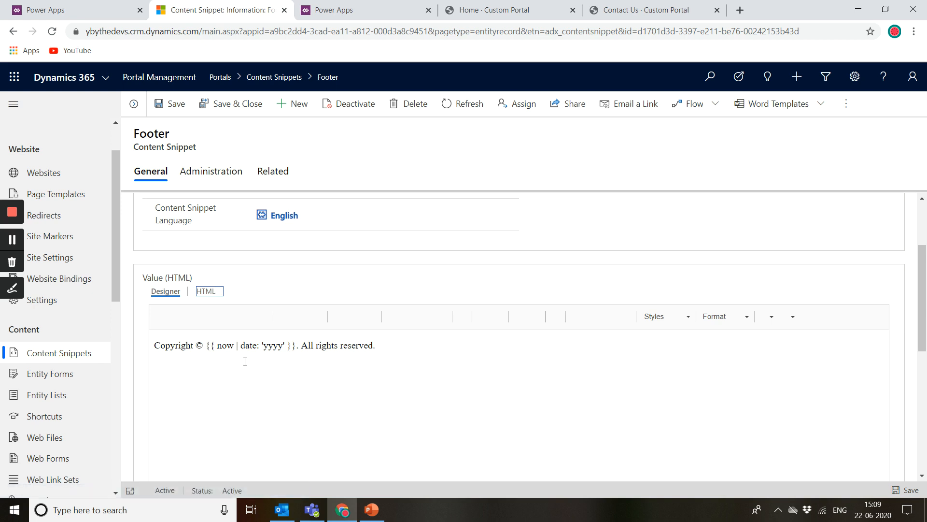
pyautogui.click(215, 291)
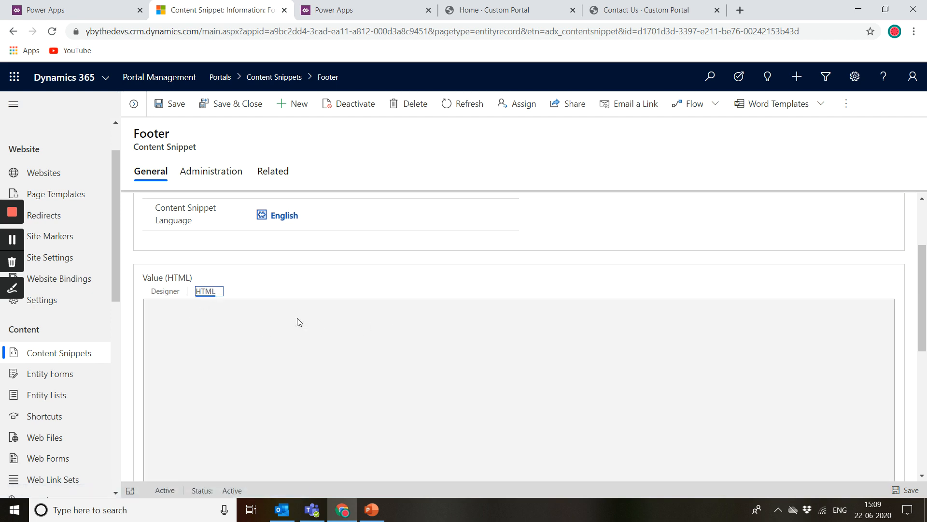
pyautogui.scroll(2, 293, 322)
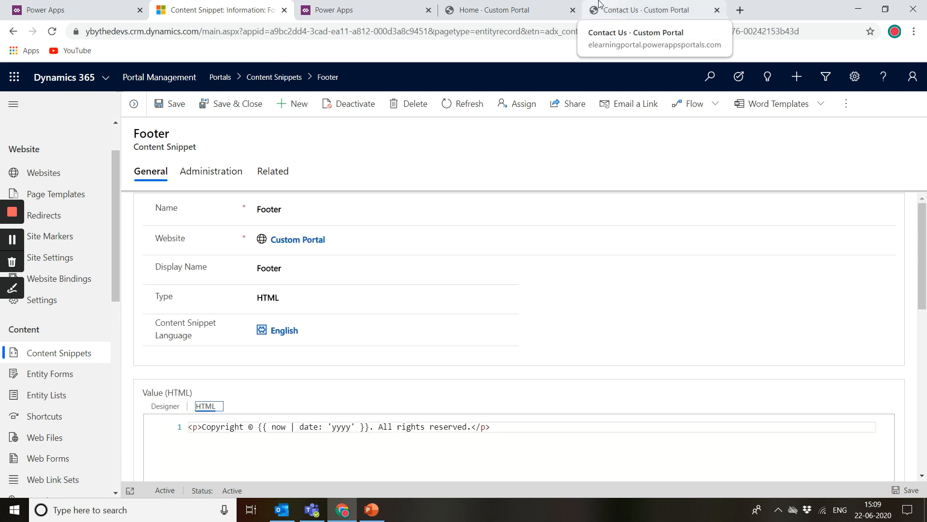
pyautogui.click(507, 7)
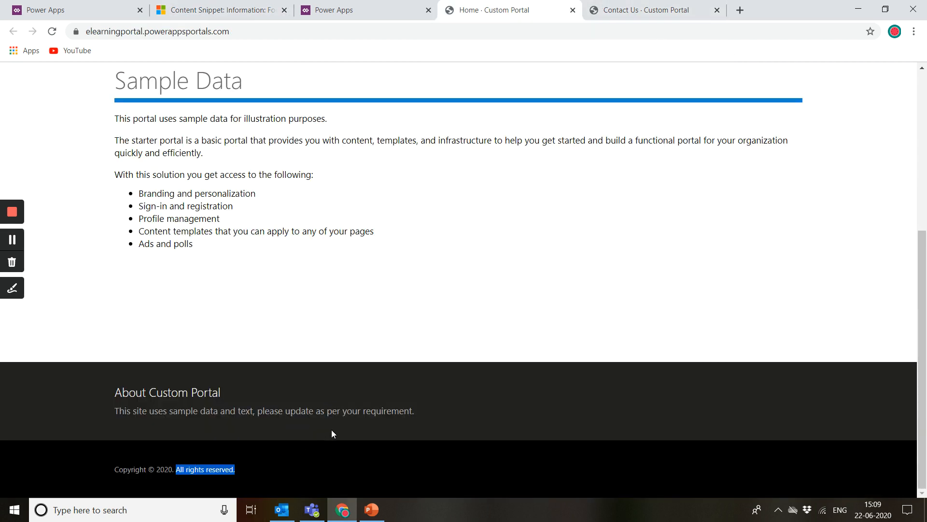
pyautogui.scroll(10, 607, 236)
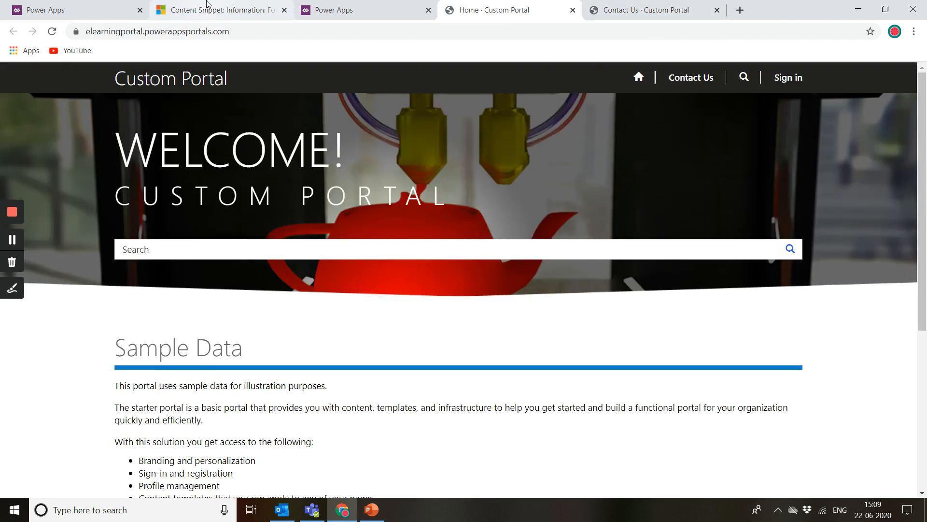
pyautogui.click(209, 10)
pyautogui.scroll(-2, 234, 299)
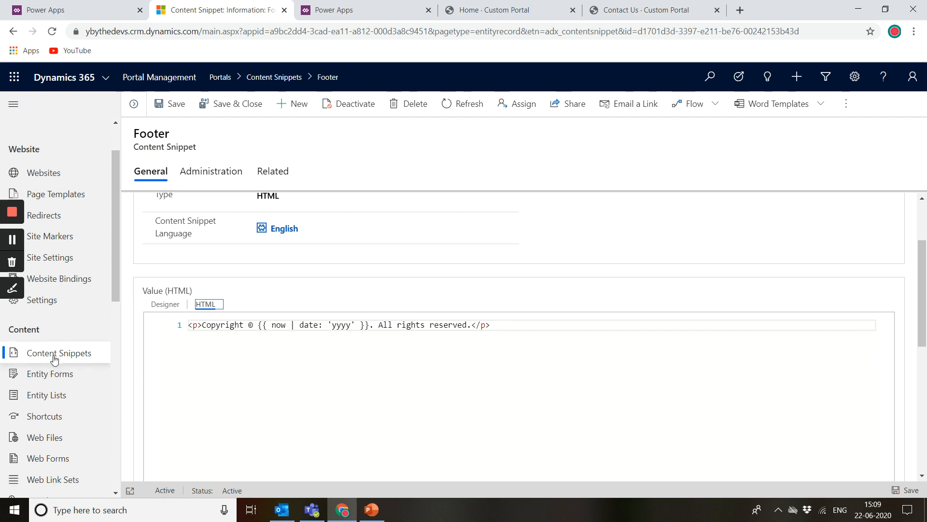
# Step: Open the Contact Us Form entity form record and examine the matching Contact Us page fields on the live portal
pyautogui.click(51, 382)
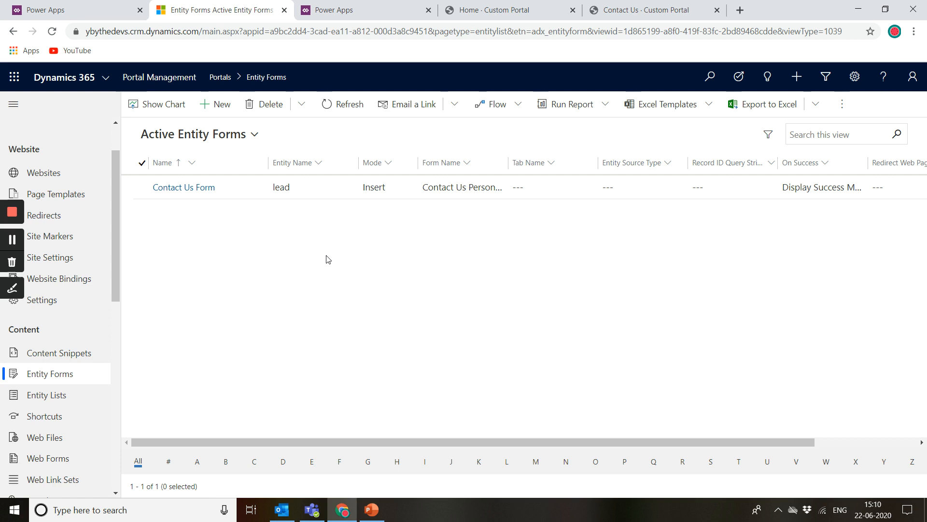
pyautogui.click(188, 188)
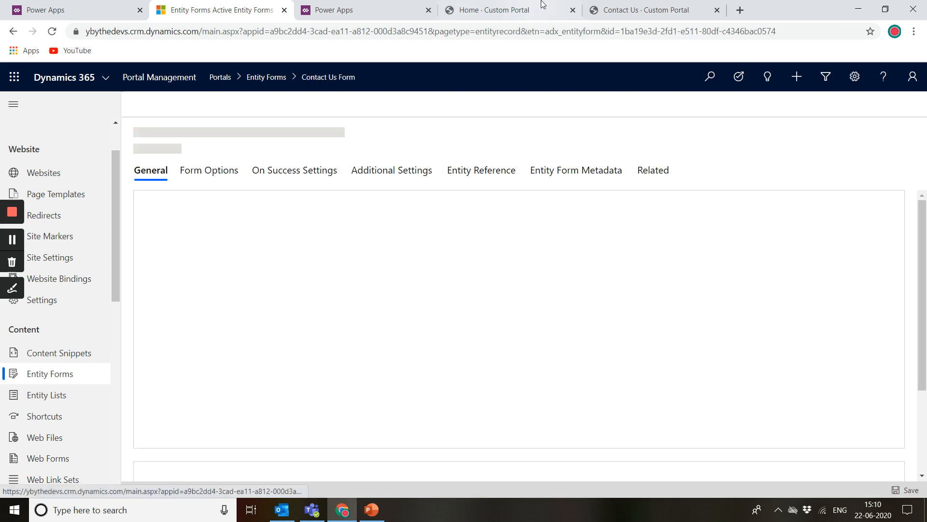
pyautogui.click(646, 9)
pyautogui.scroll(-1, 352, 397)
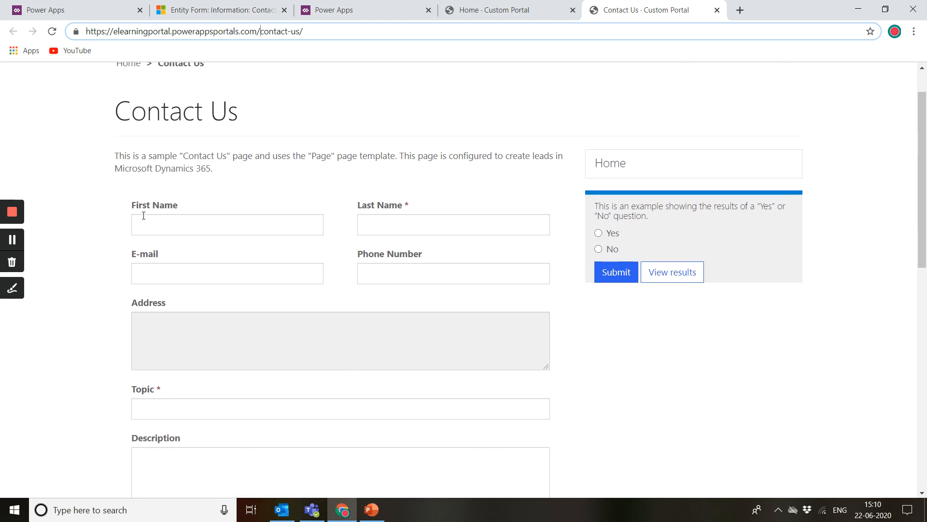
pyautogui.click(322, 217)
pyautogui.click(402, 219)
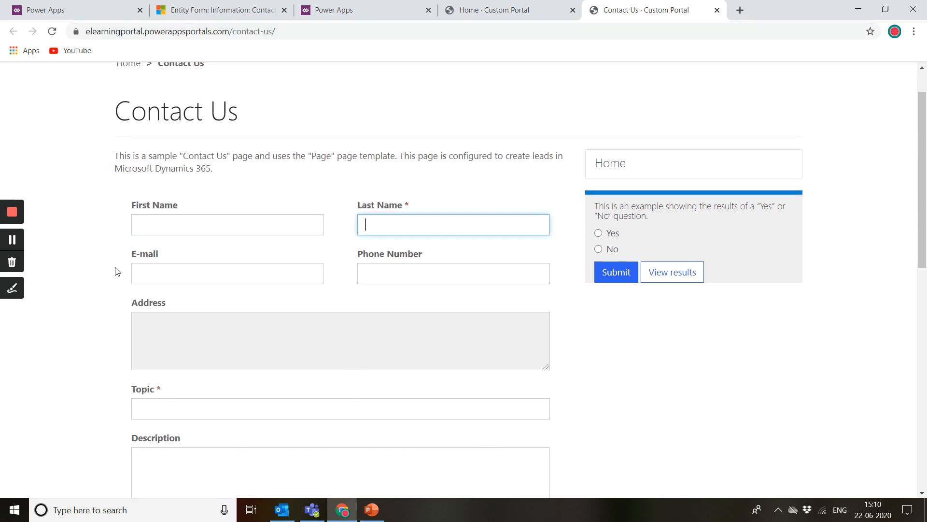
pyautogui.scroll(-2, 323, 276)
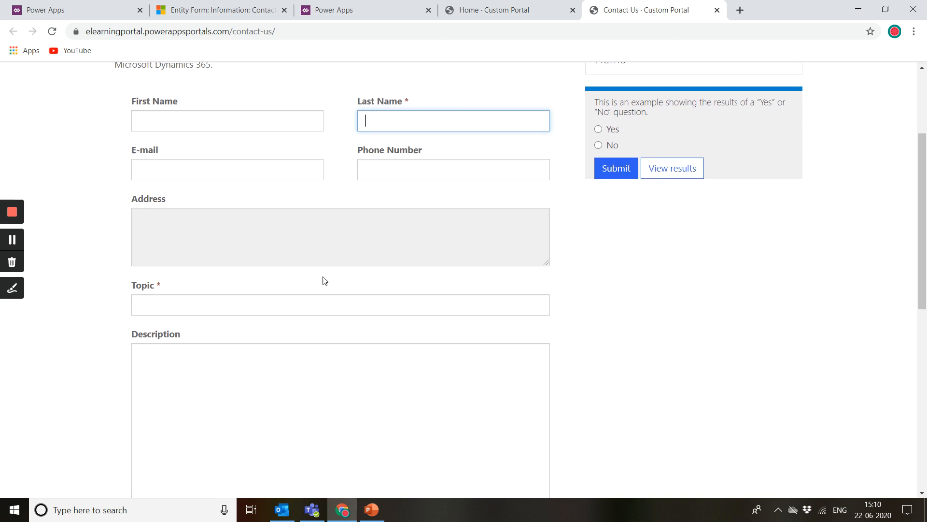
pyautogui.scroll(-2, 323, 276)
pyautogui.click(146, 213)
pyautogui.click(198, 345)
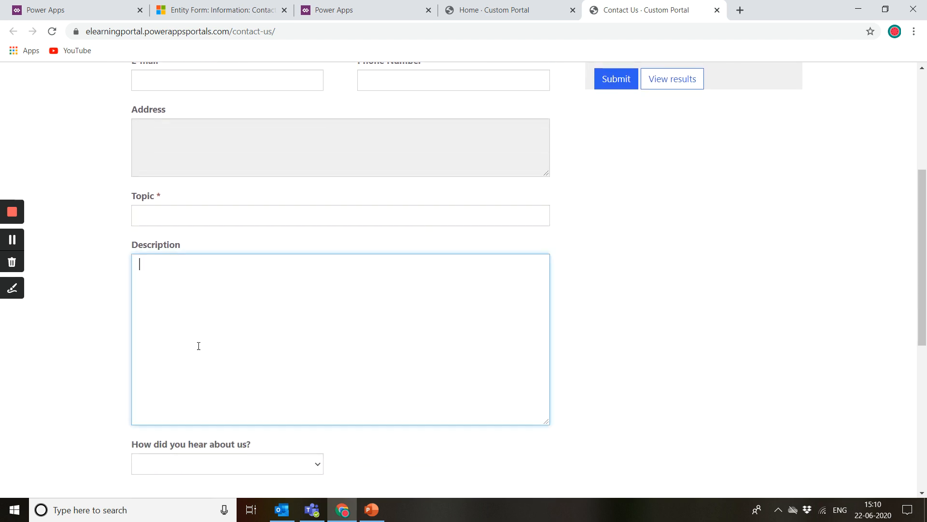
pyautogui.scroll(-4, 199, 347)
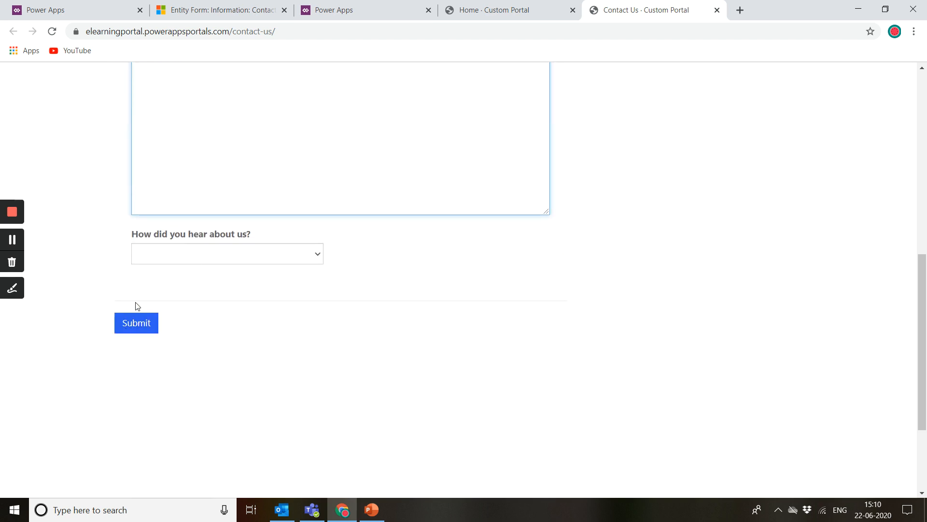
pyautogui.scroll(9, 324, 243)
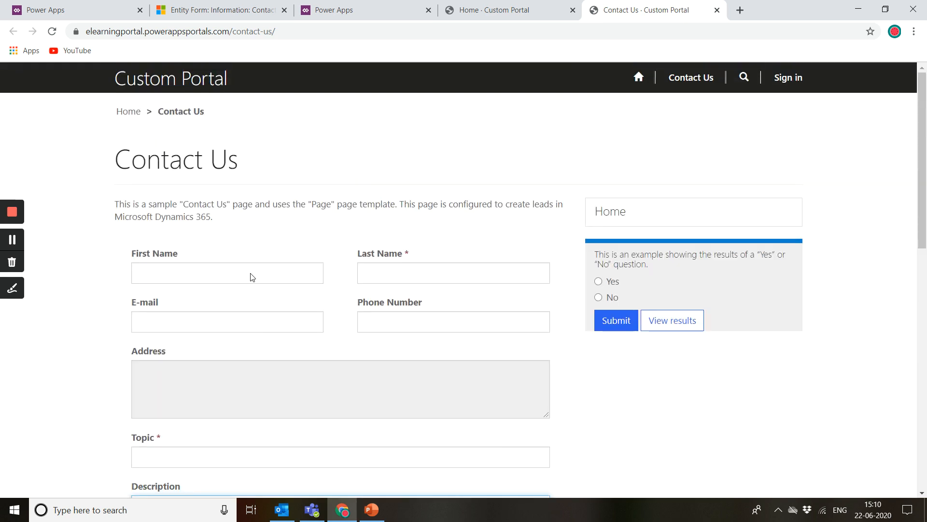
# Step: Return to the Contact Us Form entity form record and review the Form Name and Tab Name options
pyautogui.click(476, 10)
pyautogui.click(321, 10)
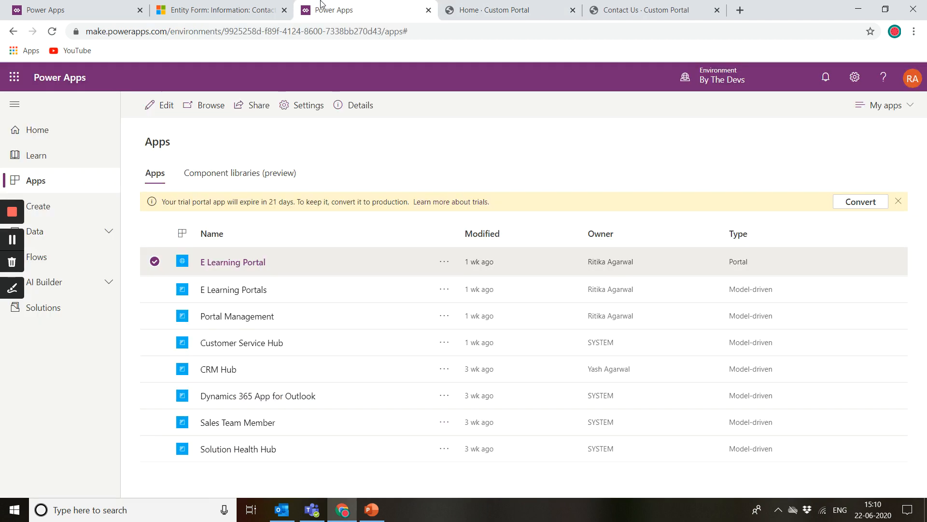
pyautogui.click(237, 5)
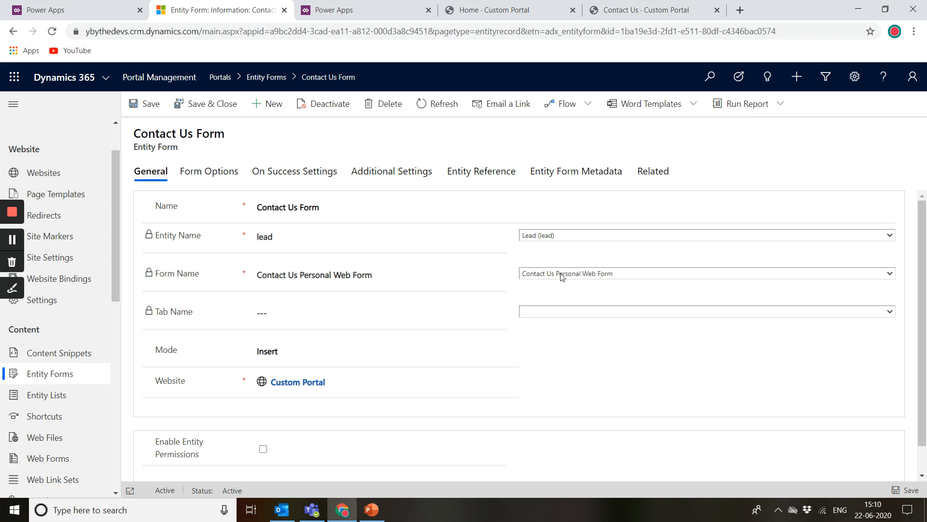
pyautogui.click(628, 277)
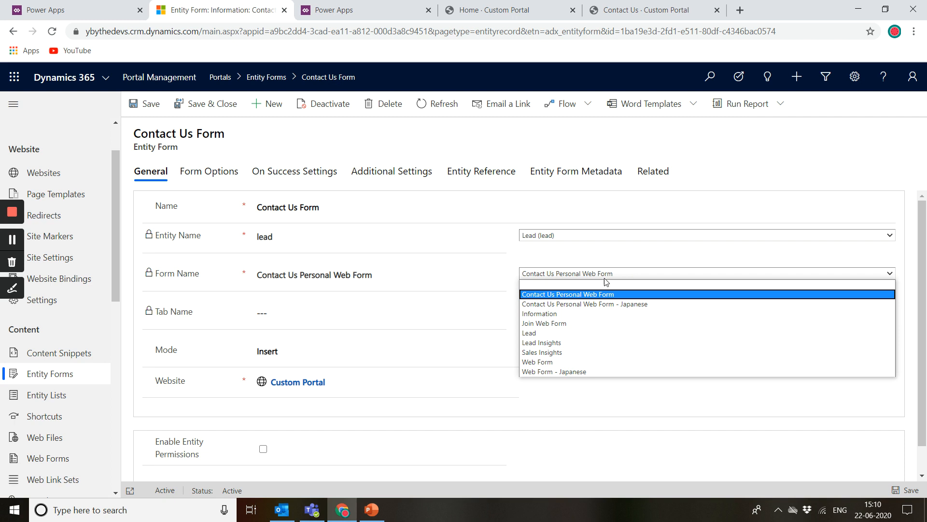
pyautogui.click(511, 290)
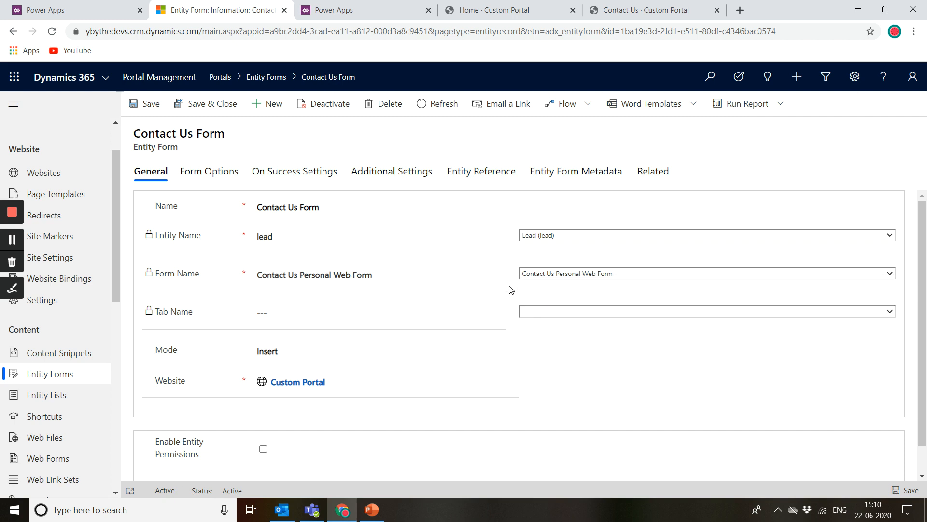
pyautogui.click(552, 312)
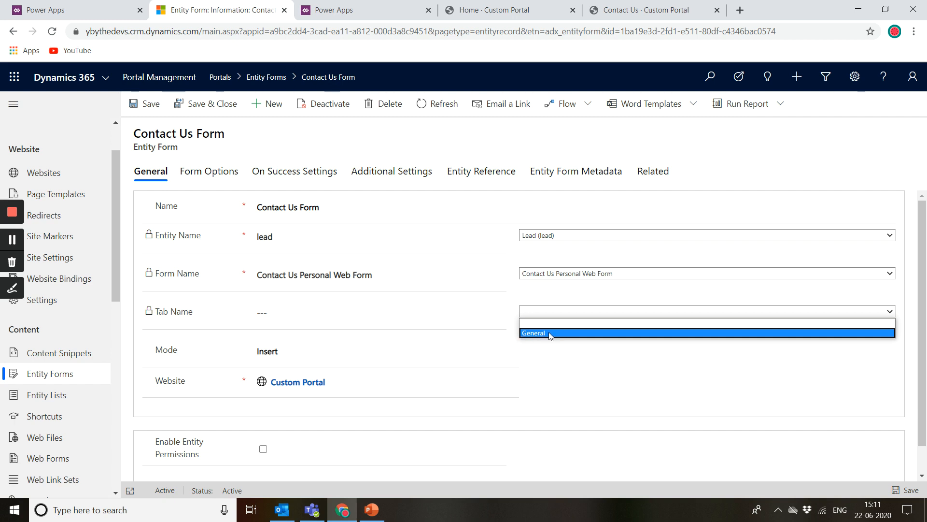
pyautogui.click(529, 327)
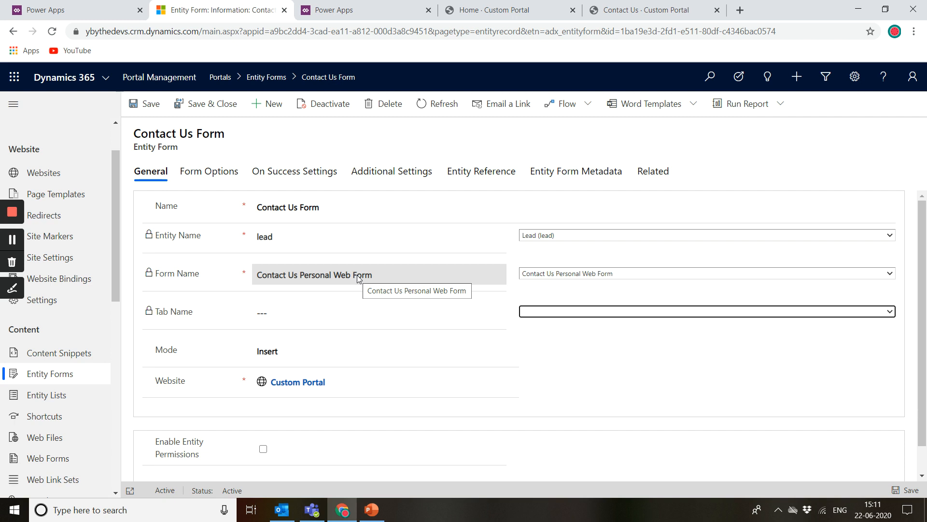
# Step: Set the Contact Us Form's Mode to Edit
pyautogui.click(292, 356)
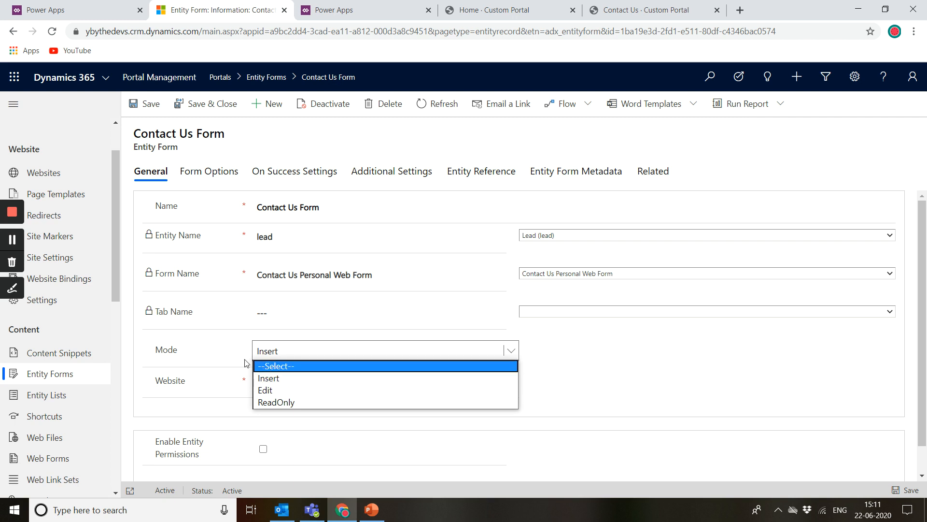
pyautogui.click(278, 379)
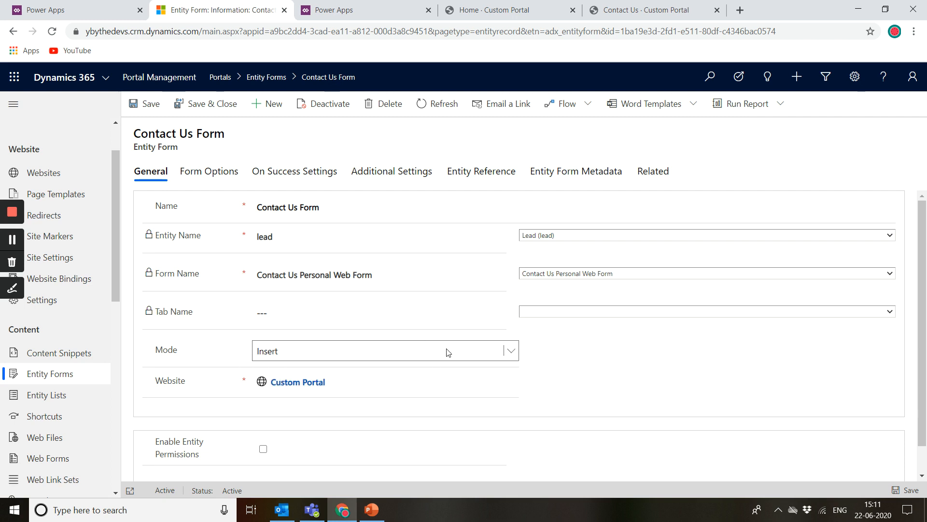
pyautogui.click(510, 351)
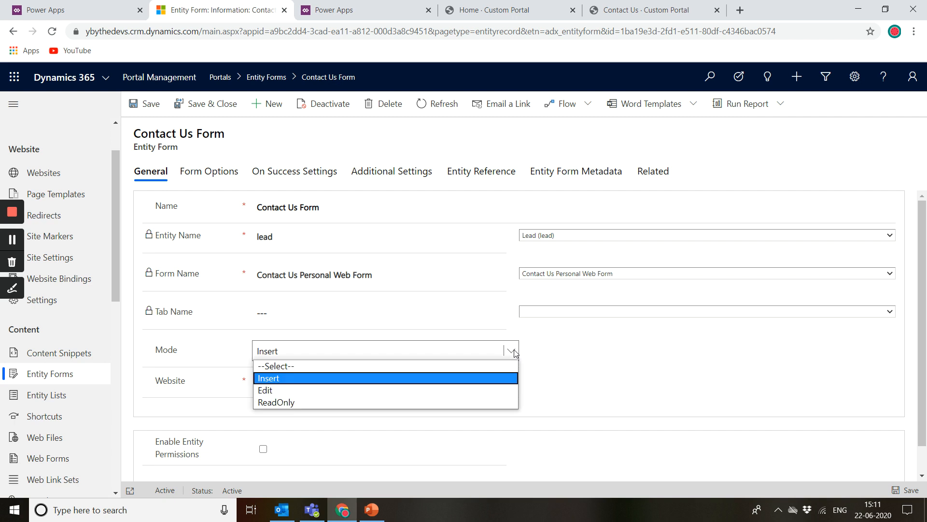
pyautogui.click(357, 389)
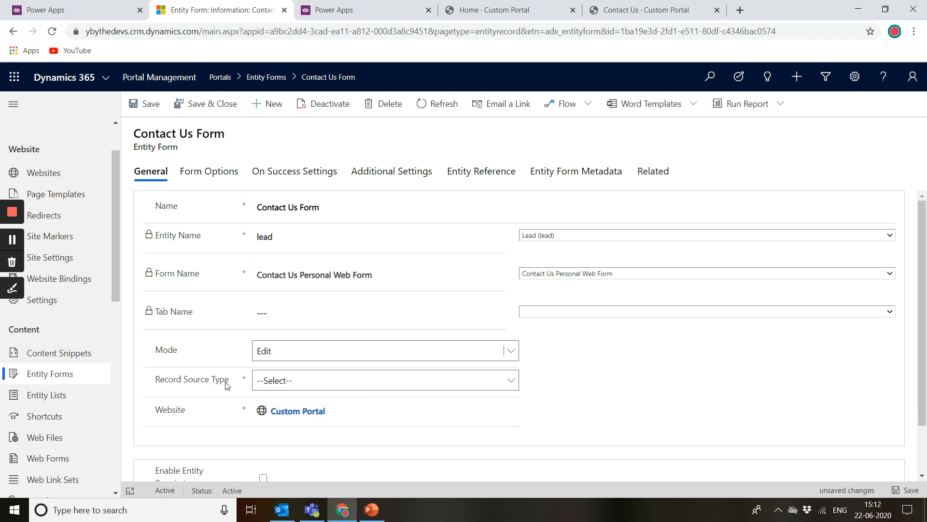
# Step: Set the Record Source Type to Query String and compare its id parameter name with the record's URL
pyautogui.click(263, 386)
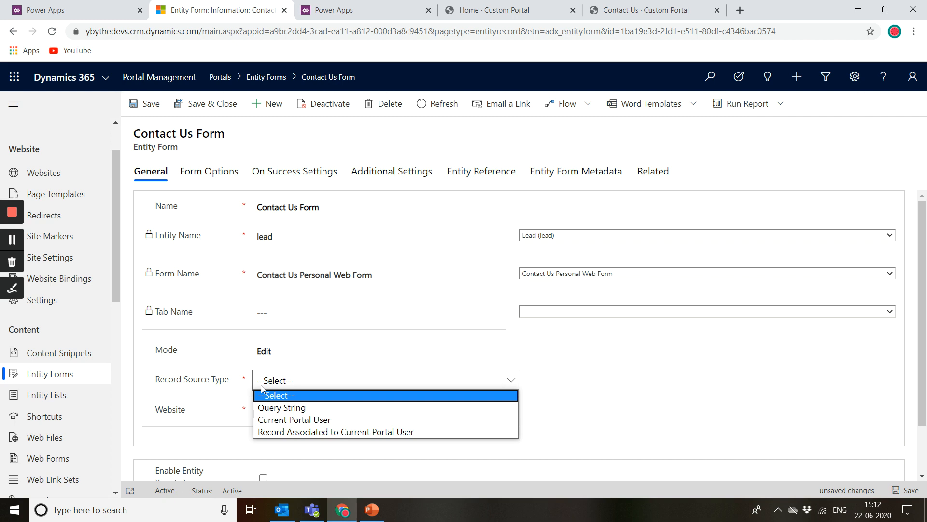
pyautogui.click(285, 408)
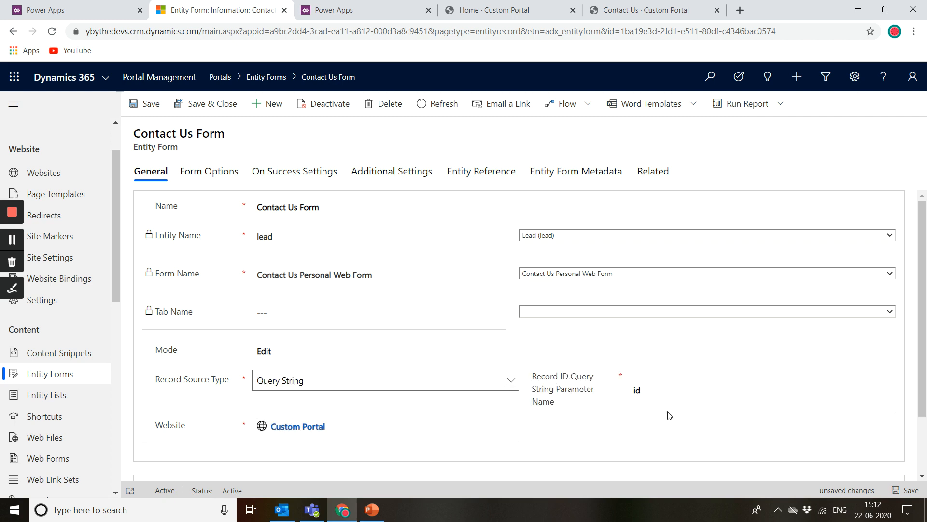
pyautogui.click(637, 389)
pyautogui.moveTo(646, 388); pyautogui.dragTo(631, 390)
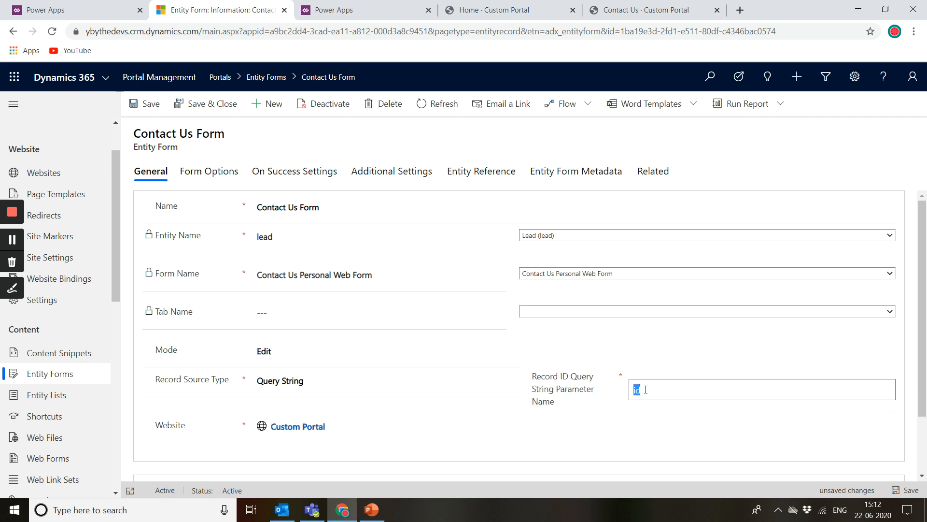
pyautogui.click(645, 389)
pyautogui.click(631, 391)
pyautogui.moveTo(244, 32); pyautogui.dragTo(258, 34)
pyautogui.click(258, 34)
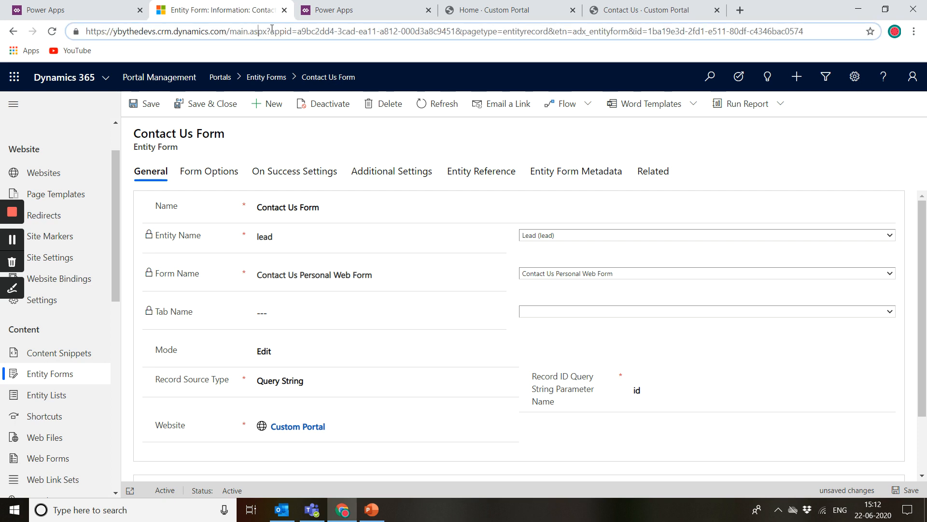
pyautogui.moveTo(285, 32); pyautogui.dragTo(459, 31)
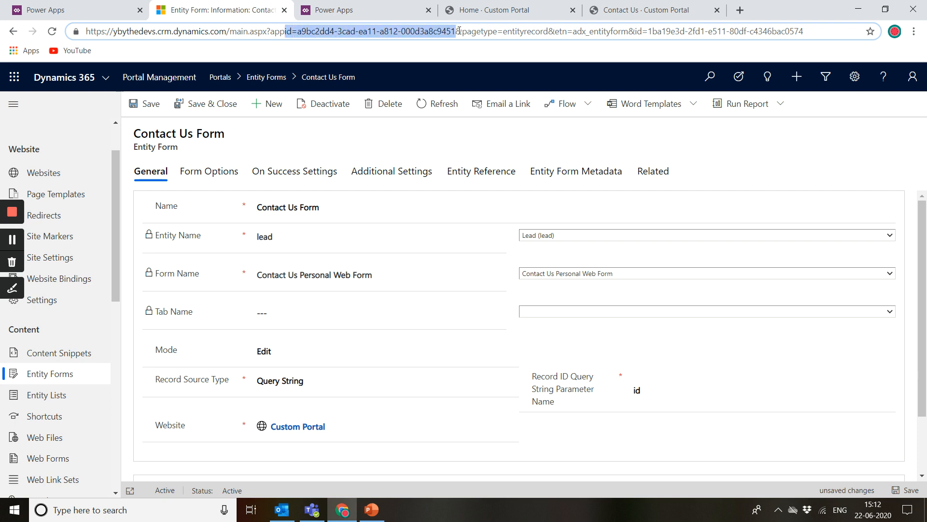
# Step: Set the Record Source Type to Current Portal User
pyautogui.click(323, 384)
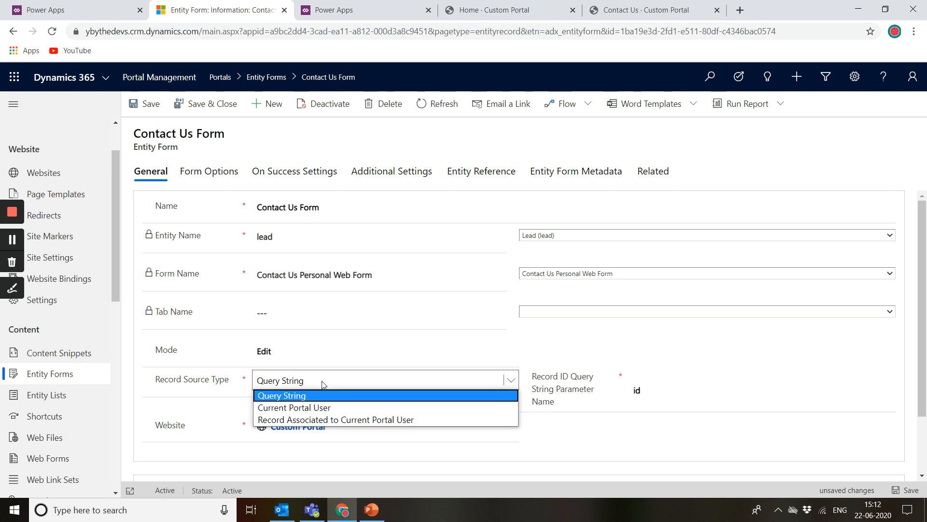
pyautogui.click(328, 408)
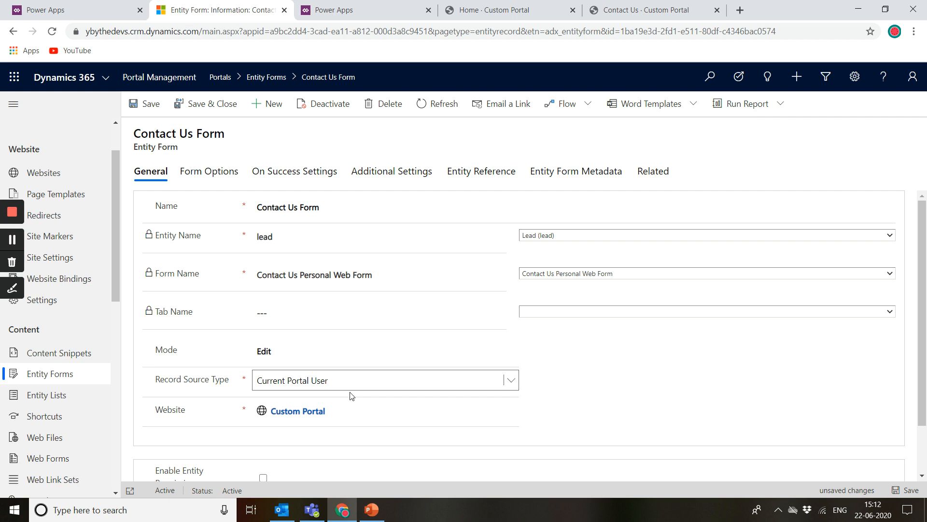
pyautogui.click(375, 381)
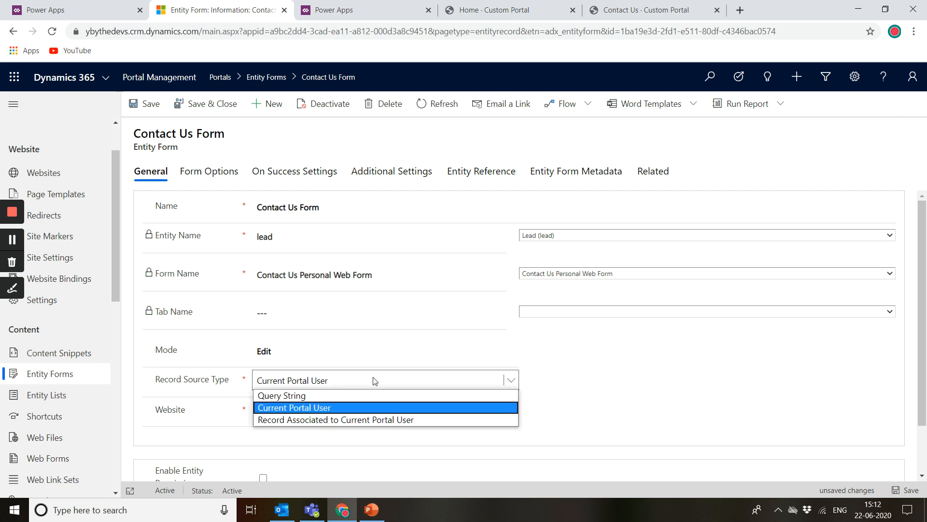
pyautogui.click(303, 420)
pyautogui.click(505, 381)
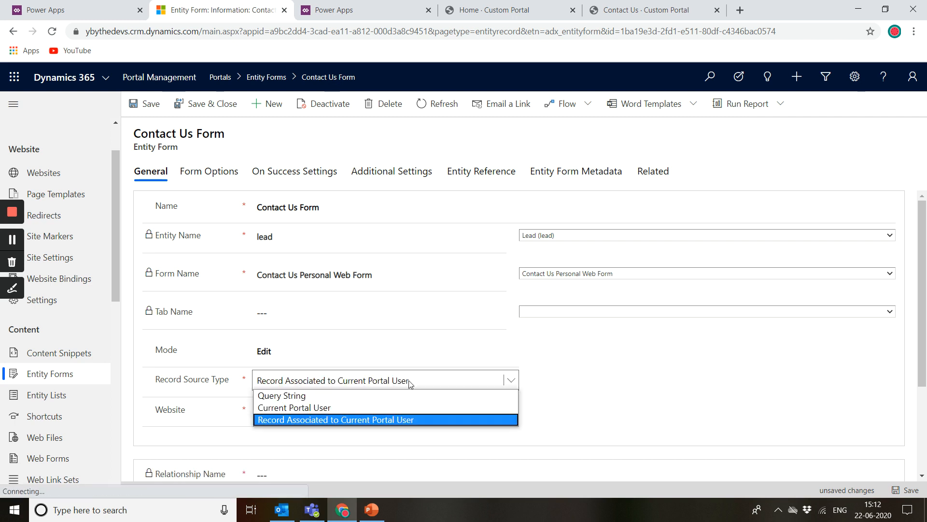
pyautogui.click(327, 410)
# Step: Check the Enable Entity Permissions option and open the Entity Permissions list
pyautogui.scroll(-2, 596, 408)
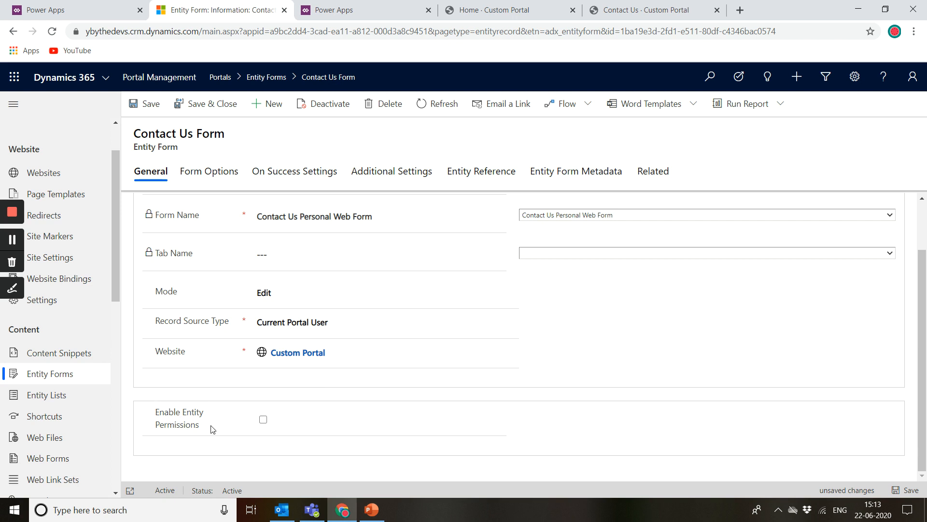
pyautogui.moveTo(211, 429)
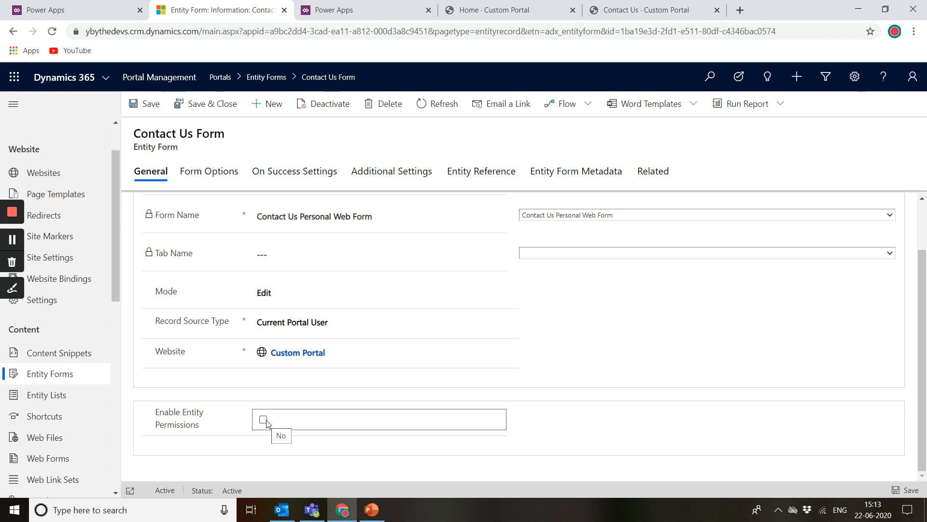
pyautogui.scroll(-5, 65, 402)
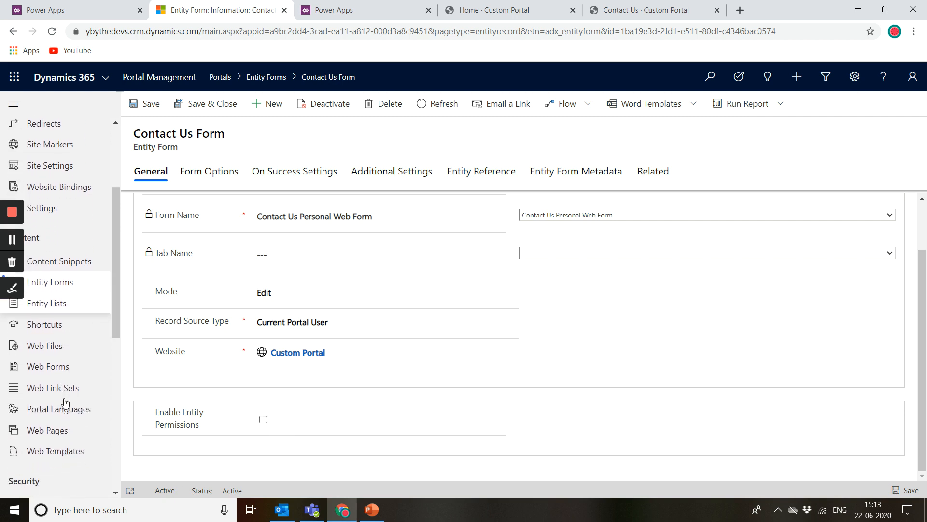
pyautogui.scroll(-3, 65, 401)
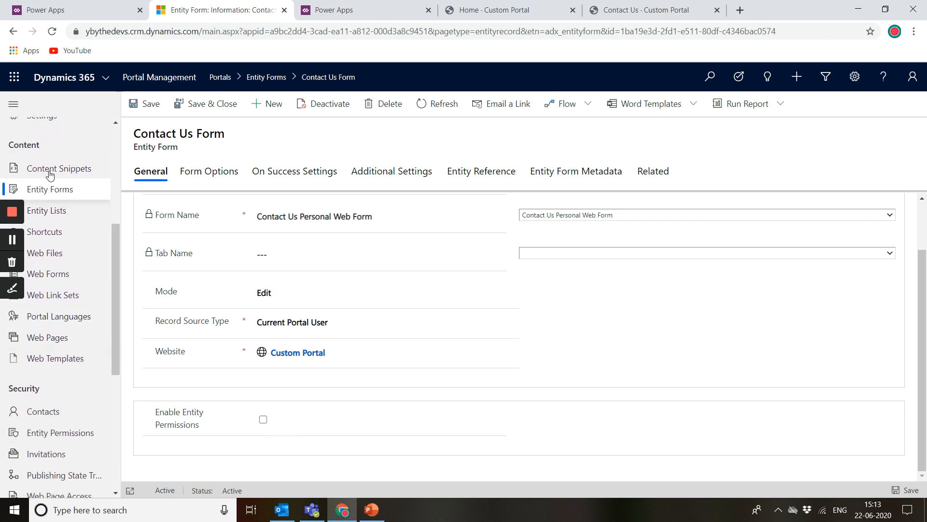
pyautogui.click(83, 434)
pyautogui.rightClick(83, 434)
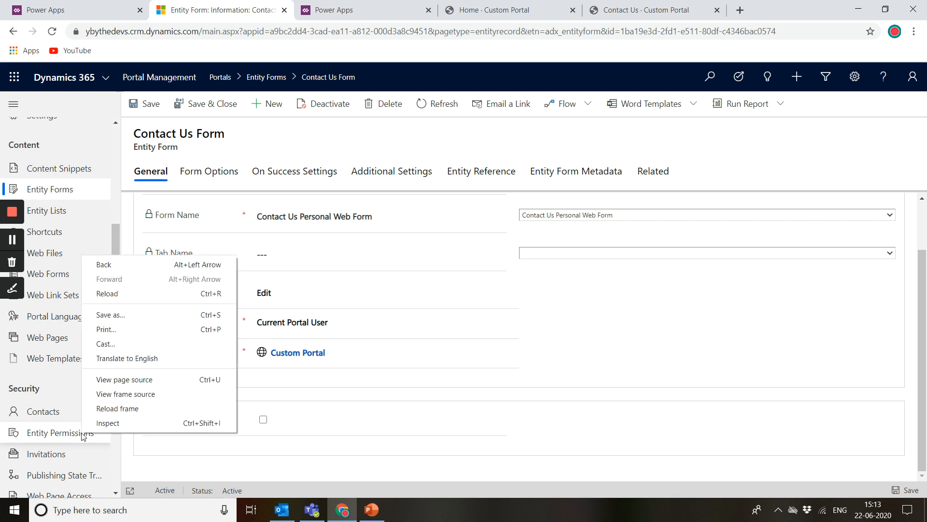
pyautogui.click(550, 443)
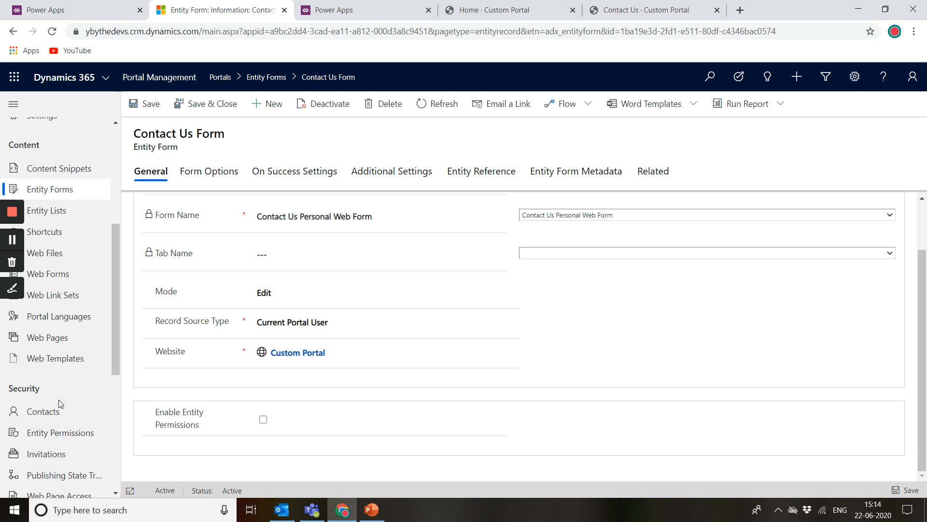
pyautogui.click(72, 434)
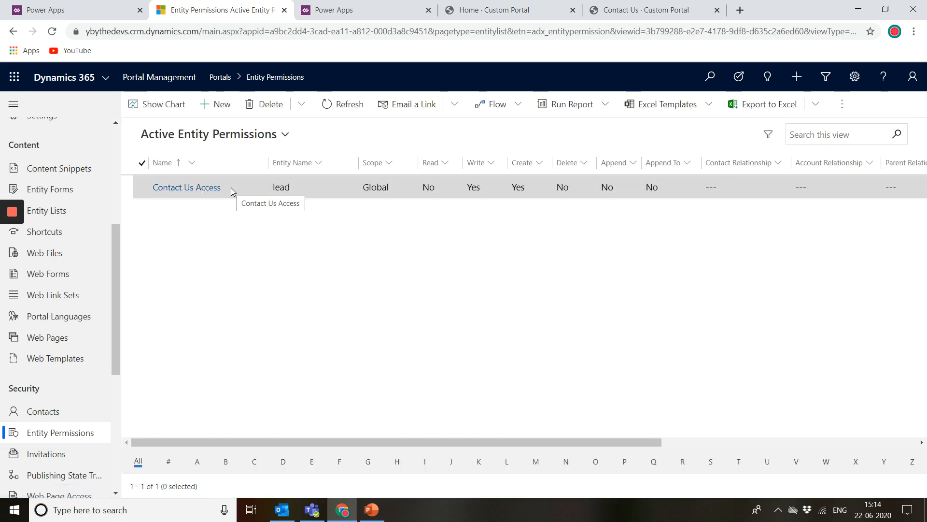
# Step: Open the Contact Us Access entity permission record and review its name and Scope options
pyautogui.click(254, 192)
pyautogui.doubleClick(254, 191)
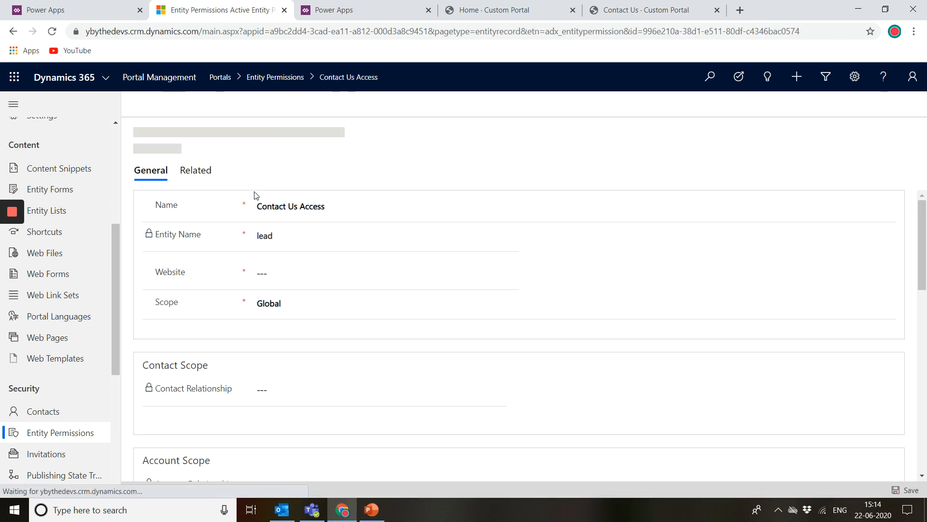
pyautogui.click(325, 202)
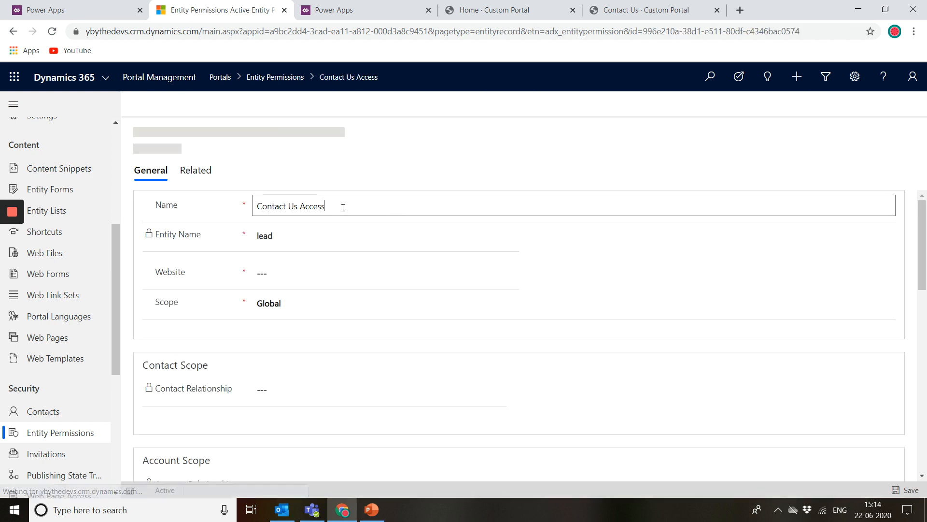
pyautogui.doubleClick(343, 208)
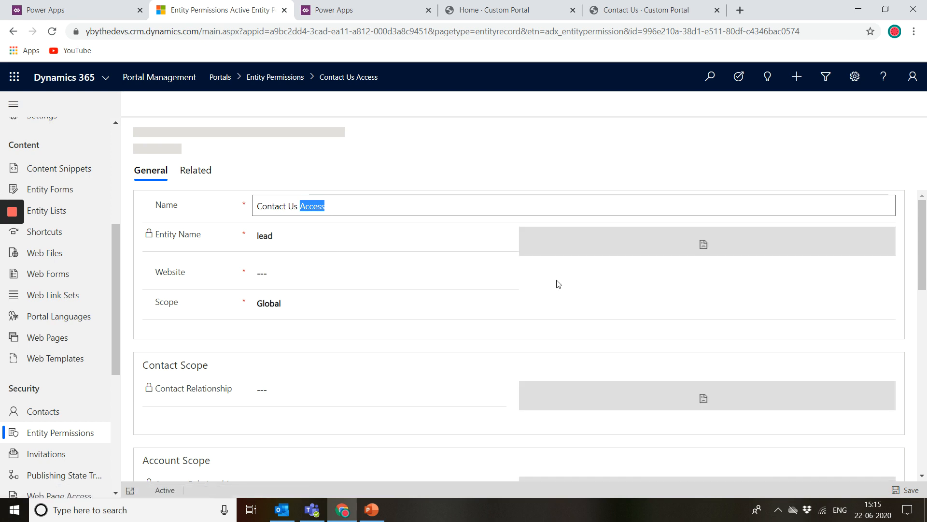
pyautogui.click(333, 303)
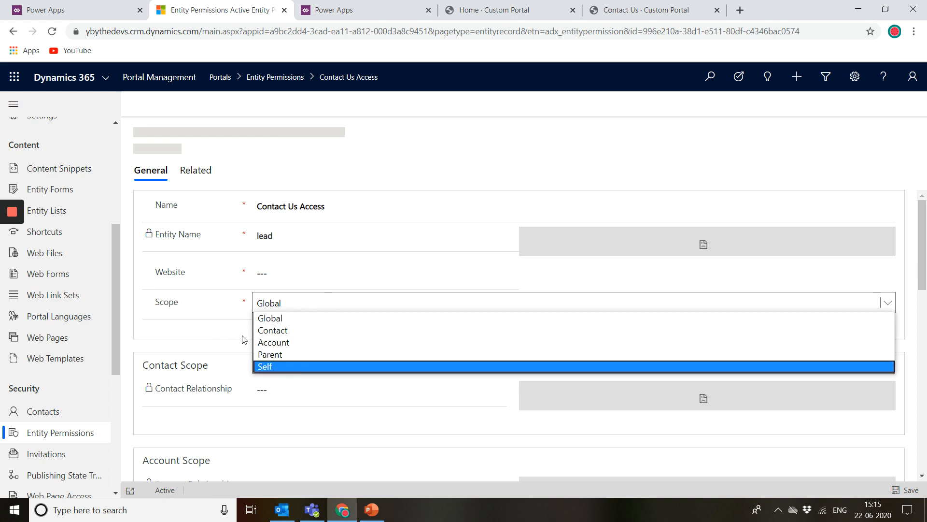
pyautogui.click(194, 343)
# Step: Examine the Contact Us Access record's scope, privileges and assigned web roles
pyautogui.scroll(-3, 367, 386)
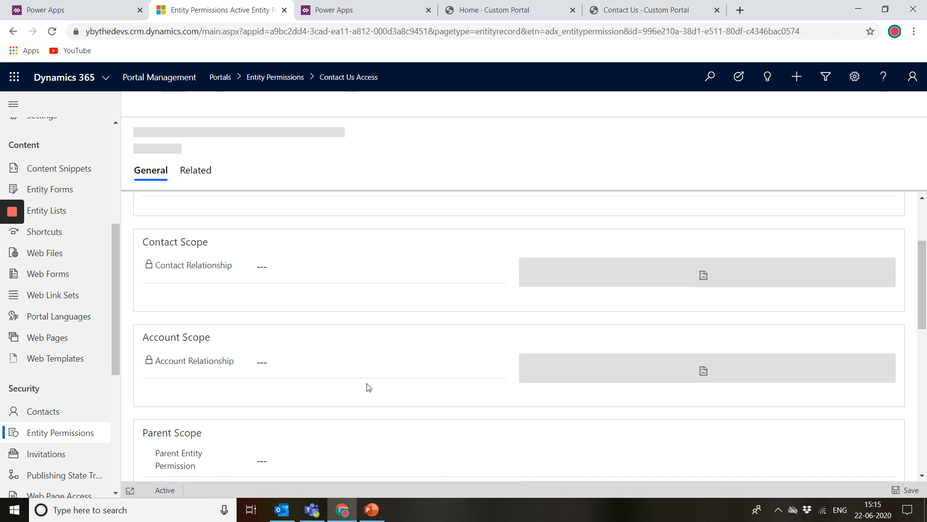
pyautogui.scroll(3, 369, 386)
pyautogui.scroll(-4, 339, 385)
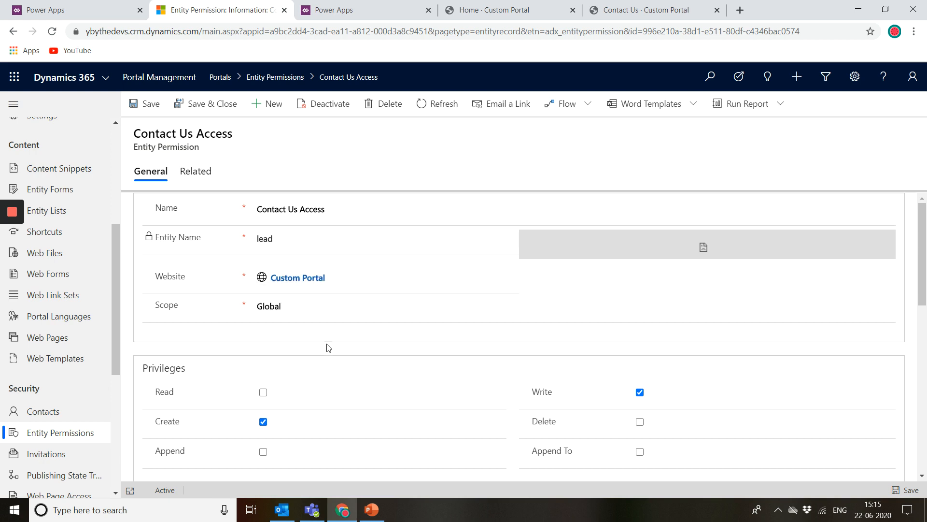
pyautogui.scroll(-1, 328, 368)
pyautogui.scroll(-1, 326, 357)
pyautogui.click(322, 277)
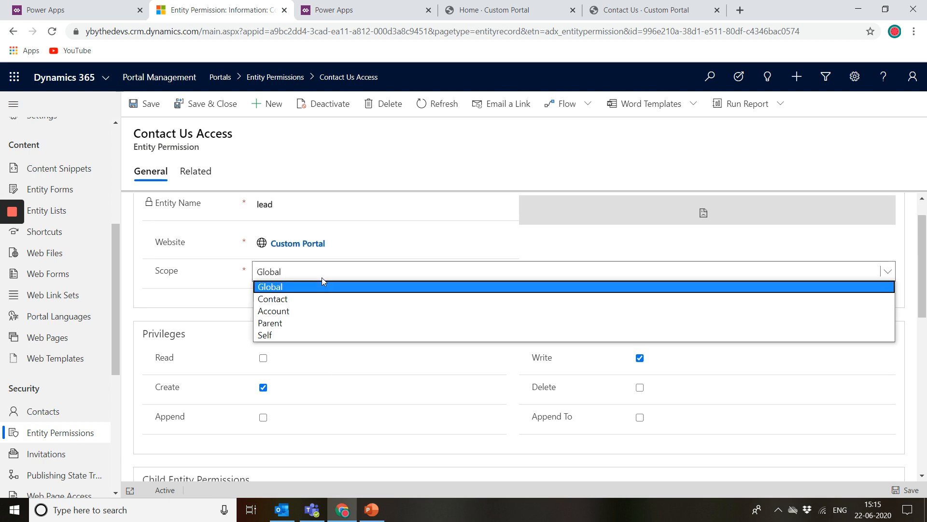
pyautogui.scroll(-7, 228, 448)
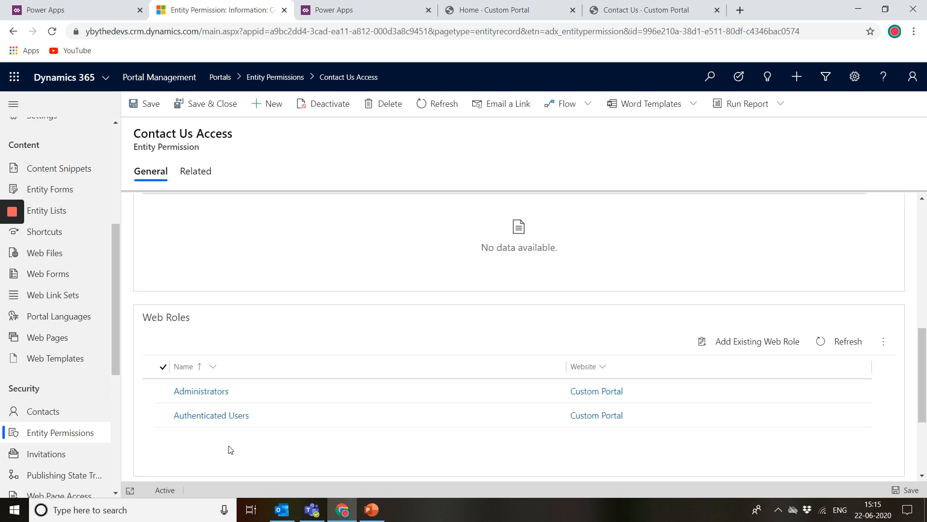
pyautogui.scroll(8, 256, 284)
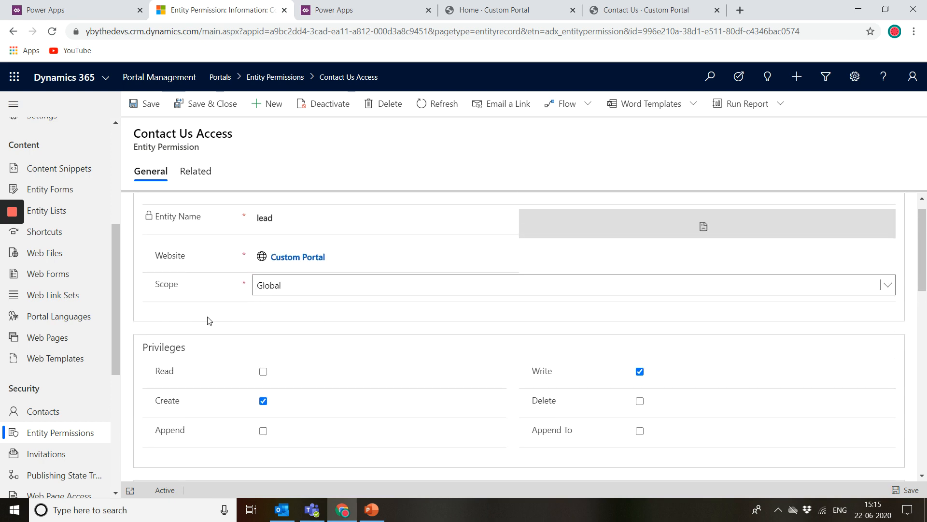
# Step: Switch the entity permission's scope to Contact to see its options, then set it back to Global
pyautogui.click(293, 291)
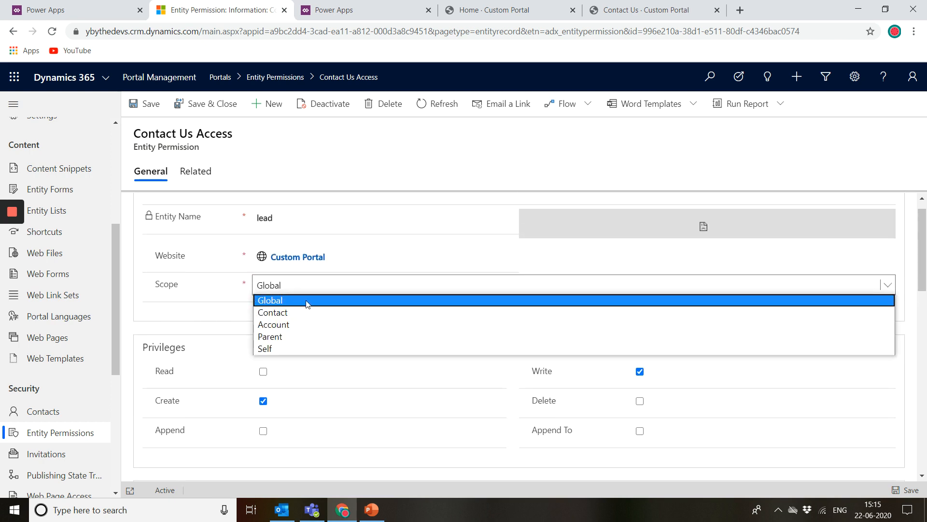
pyautogui.click(293, 313)
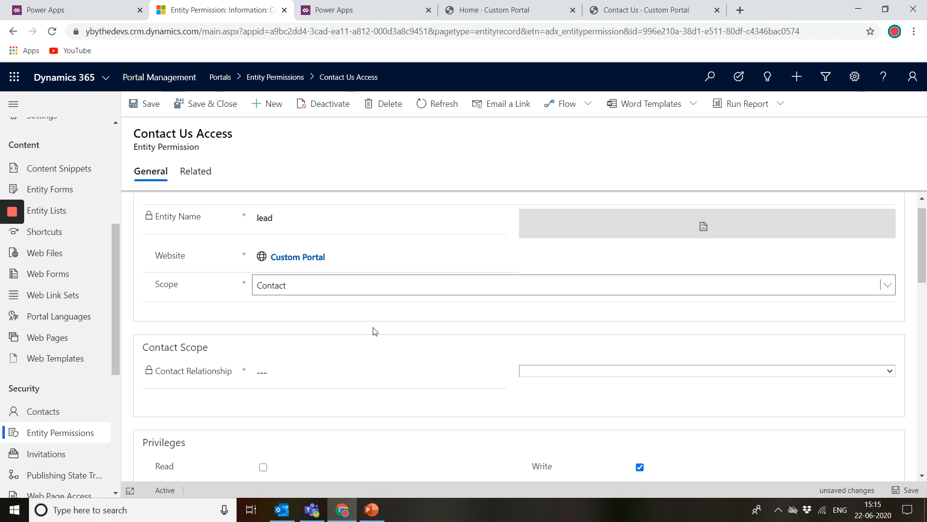
pyautogui.click(339, 287)
pyautogui.click(293, 301)
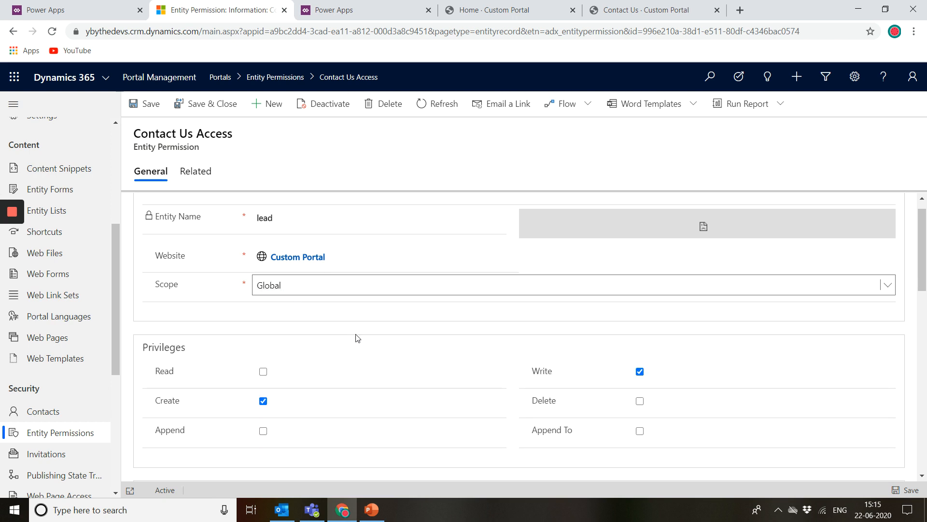
# Step: Review the Contact Us Access record's privileges, child entity permissions and web roles sections
pyautogui.scroll(-3, 356, 335)
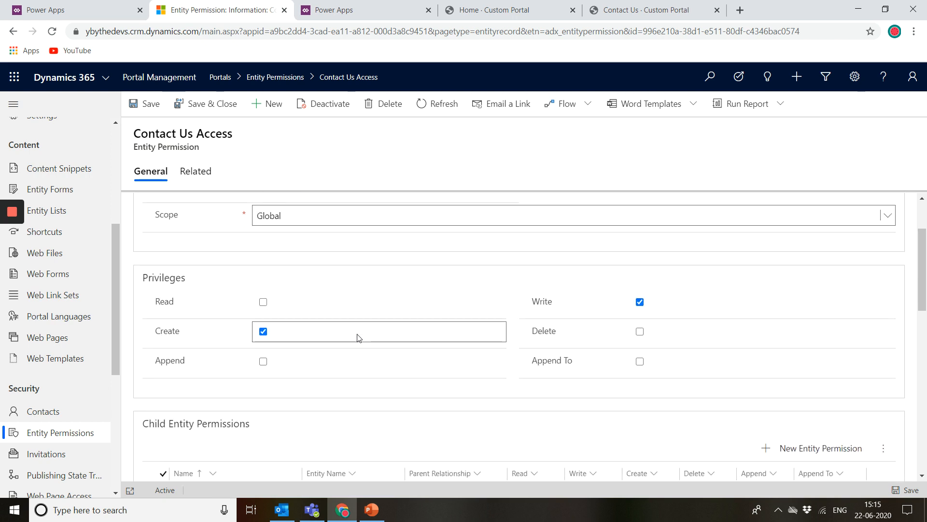
pyautogui.scroll(1, 292, 267)
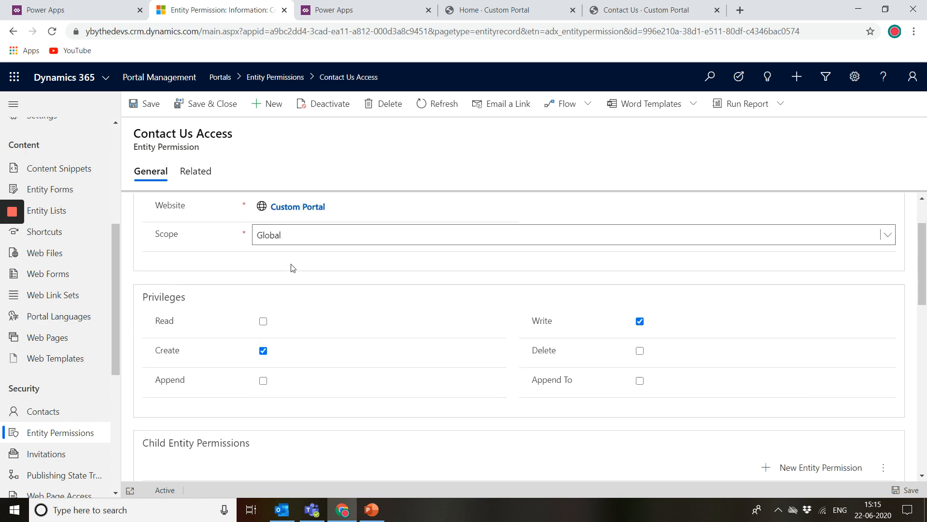
pyautogui.scroll(-3, 196, 374)
pyautogui.scroll(-5, 249, 385)
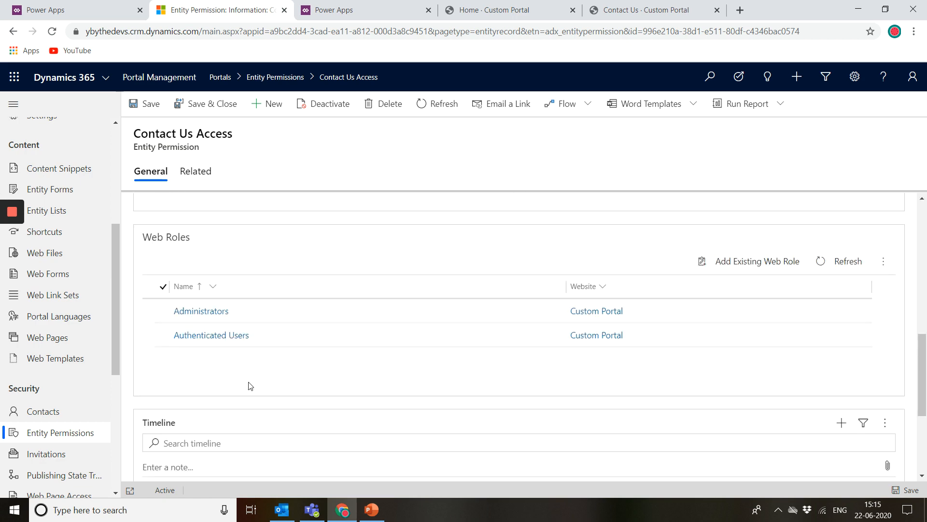
pyautogui.scroll(9, 215, 251)
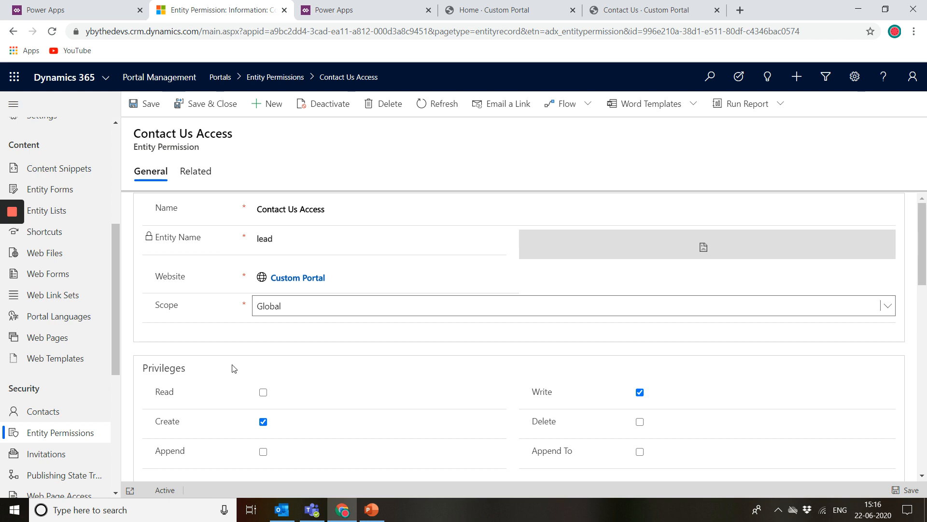
pyautogui.scroll(-1, 233, 365)
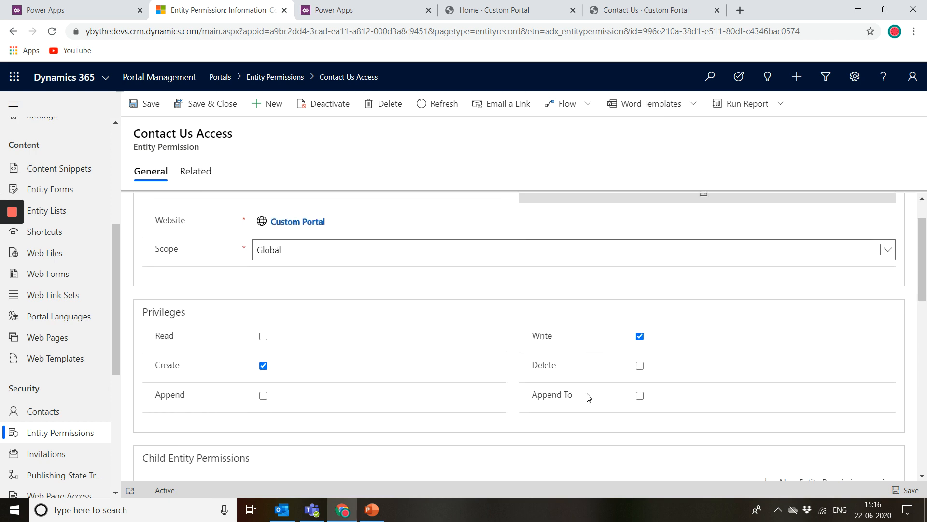
pyautogui.moveTo(568, 396)
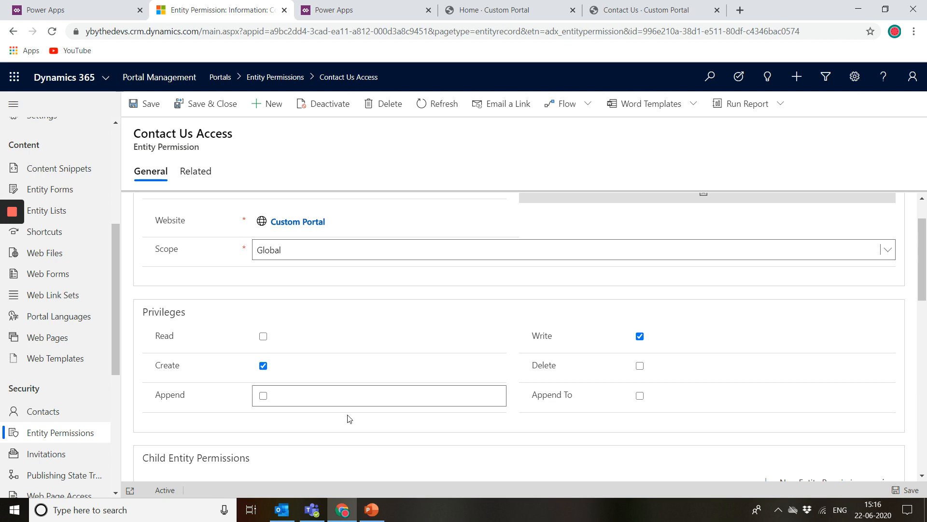
pyautogui.scroll(-1, 47, 472)
pyautogui.scroll(1, 49, 471)
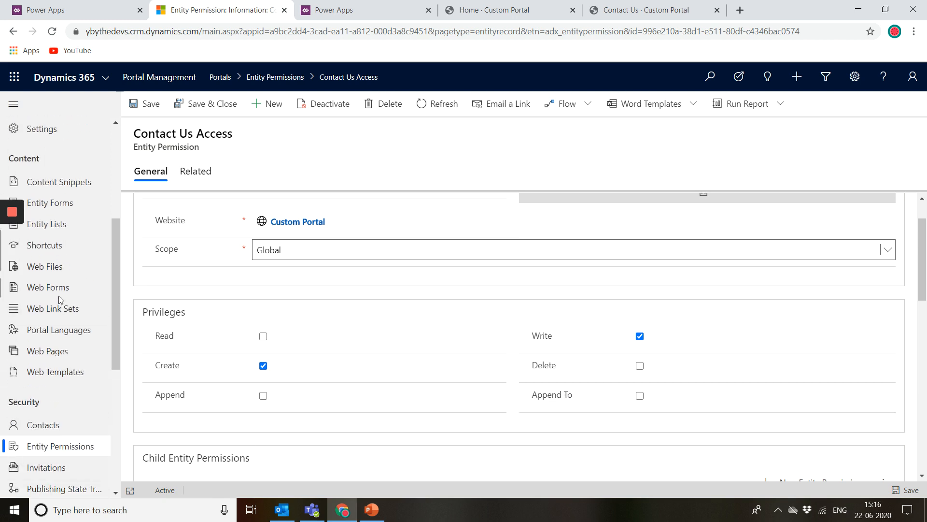
pyautogui.scroll(-3, 273, 358)
pyautogui.scroll(4, 273, 357)
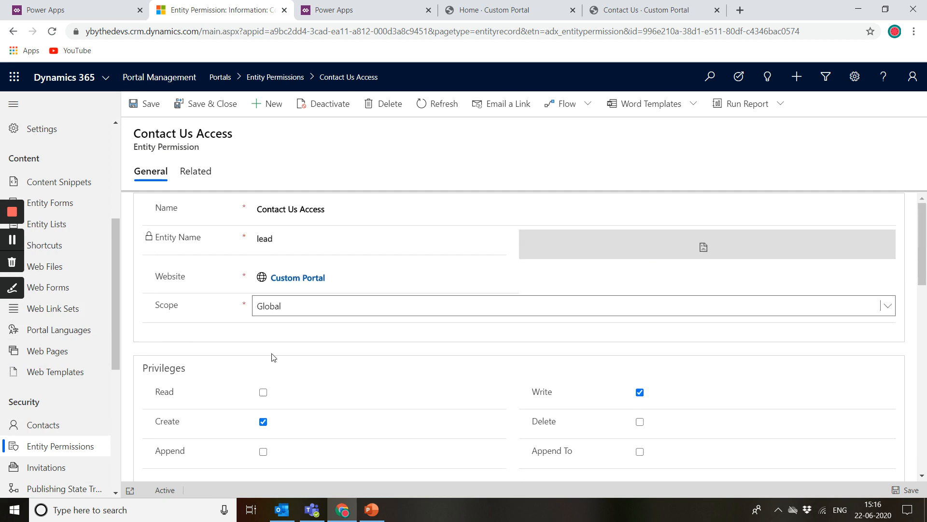
pyautogui.scroll(-10, 273, 358)
pyautogui.scroll(5, 273, 357)
pyautogui.scroll(3, 274, 357)
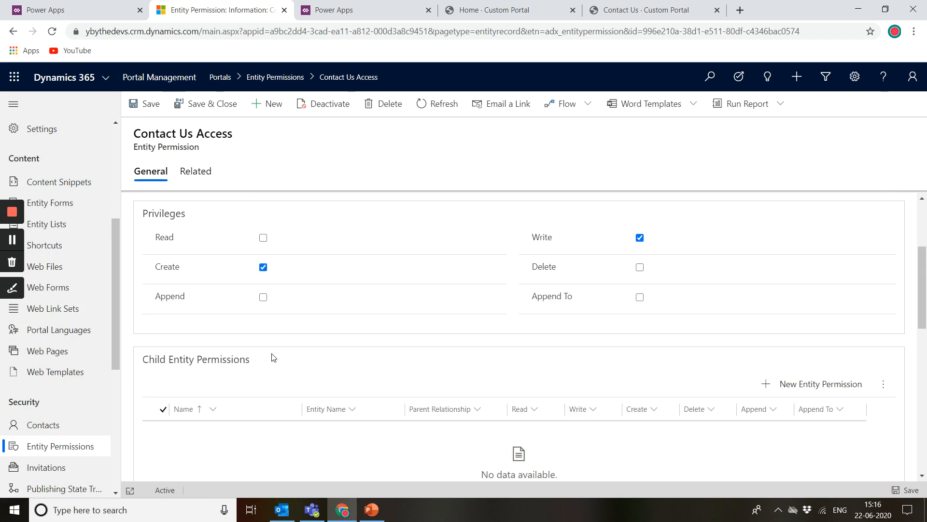
pyautogui.scroll(-6, 273, 357)
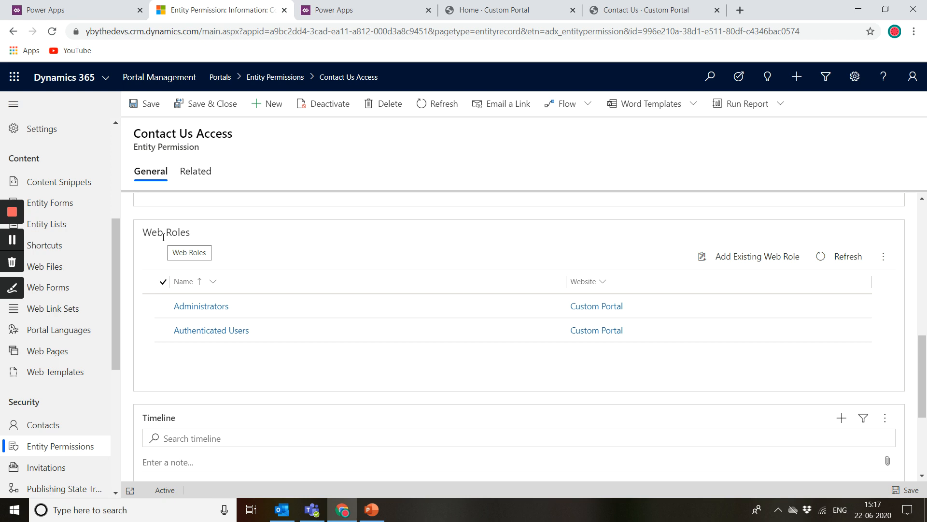
# Step: Open the Administrators web role in a new tab and view its related contacts
pyautogui.rightClick(185, 312)
pyautogui.click(208, 318)
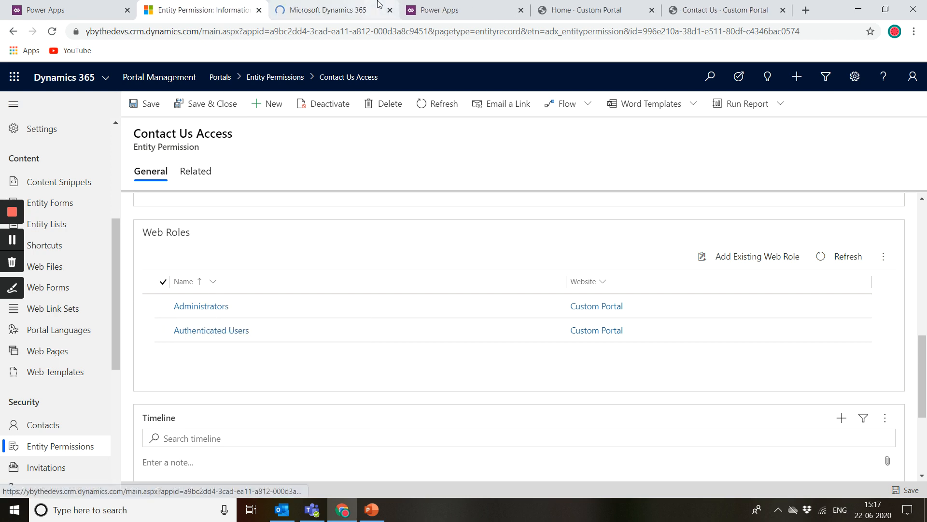
pyautogui.click(379, 5)
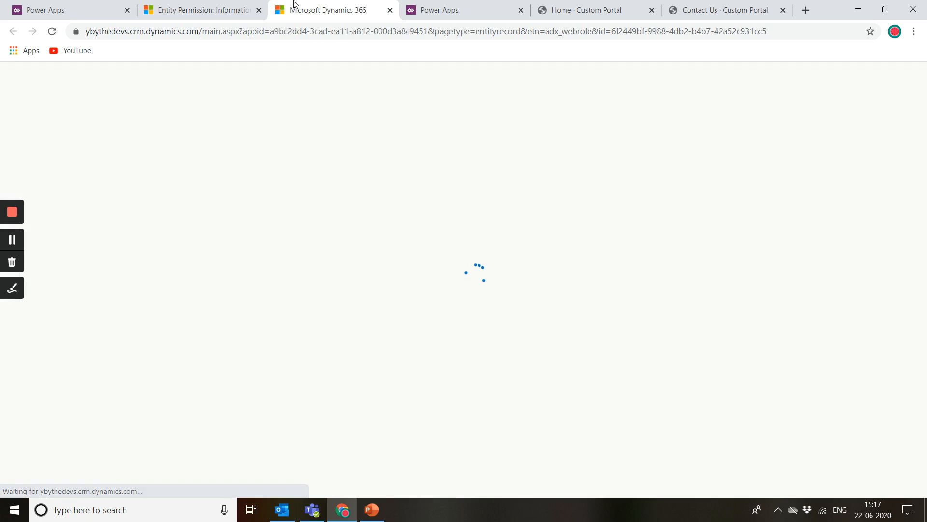
pyautogui.click(170, 5)
pyautogui.click(322, 5)
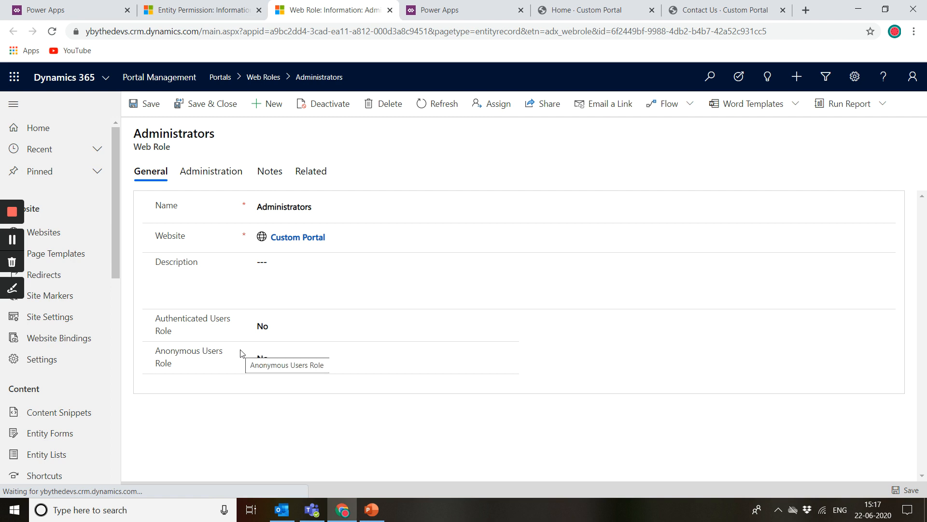
pyautogui.click(312, 172)
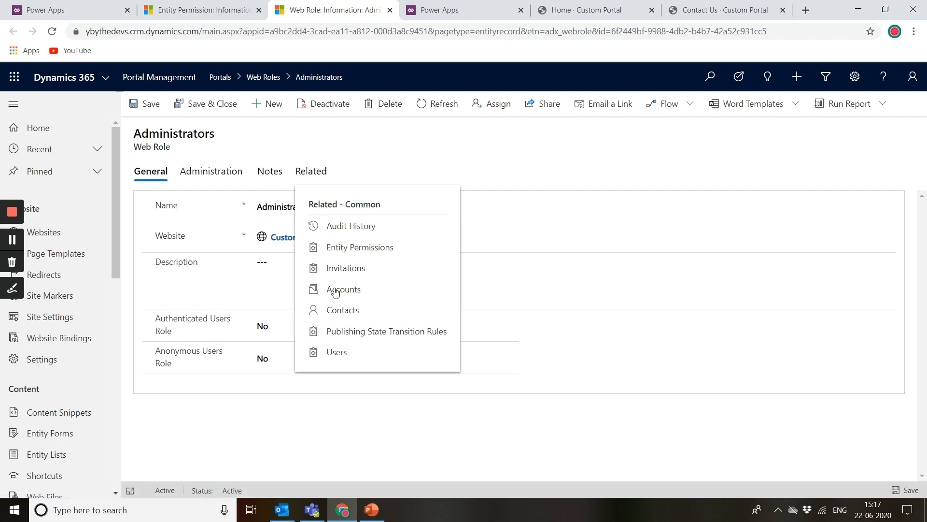
pyautogui.click(341, 307)
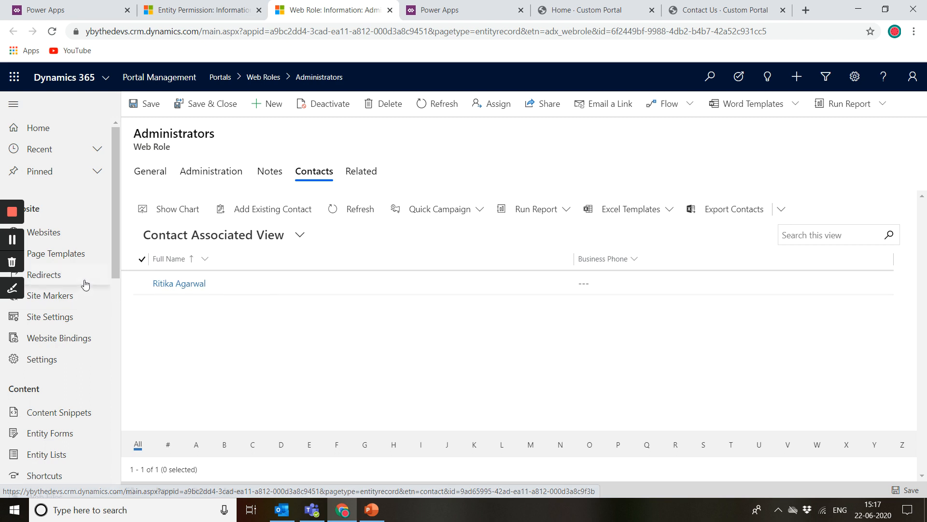
# Step: Go to Entity Lists, start a new entity list and name it My Courses
pyautogui.click(224, 8)
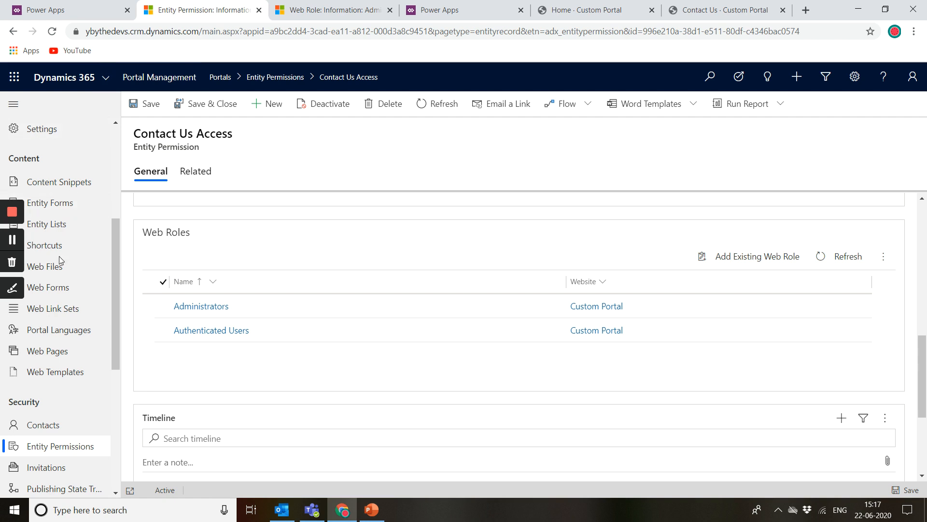
pyautogui.click(76, 223)
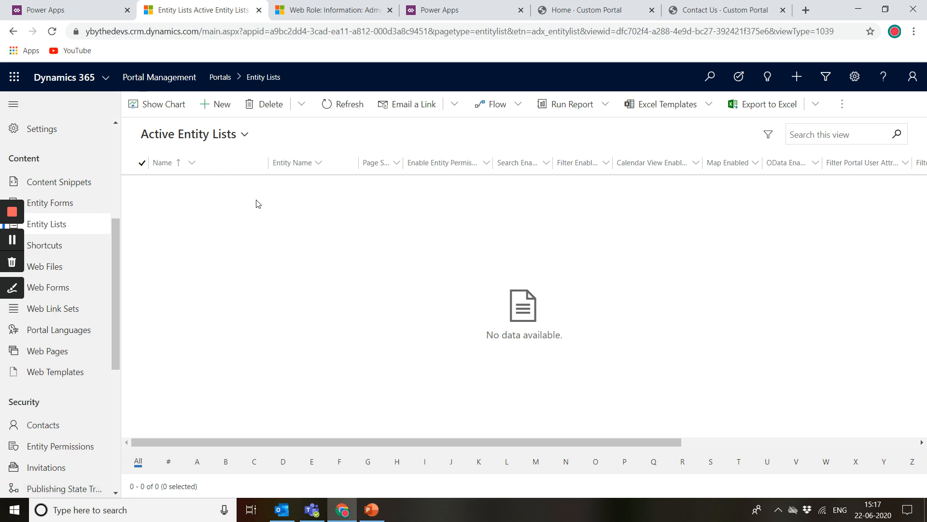
pyautogui.click(207, 140)
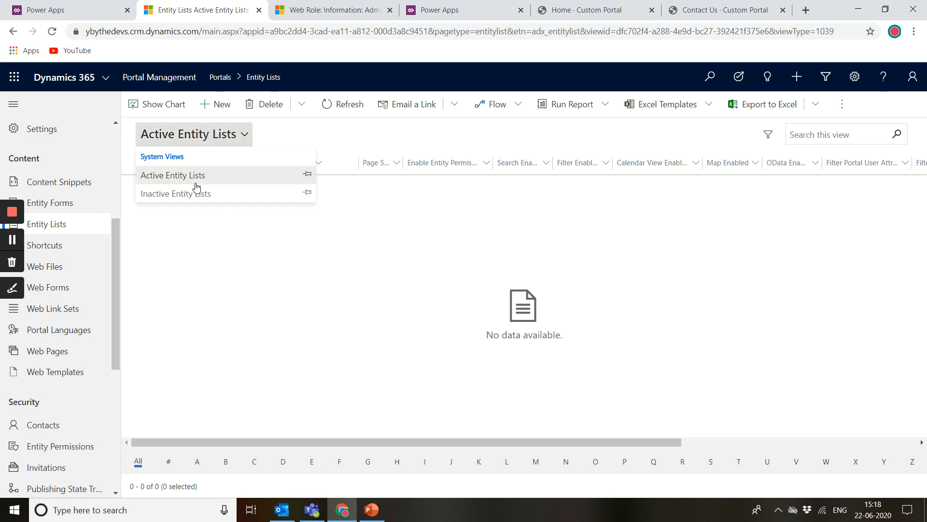
pyautogui.click(217, 176)
pyautogui.click(223, 106)
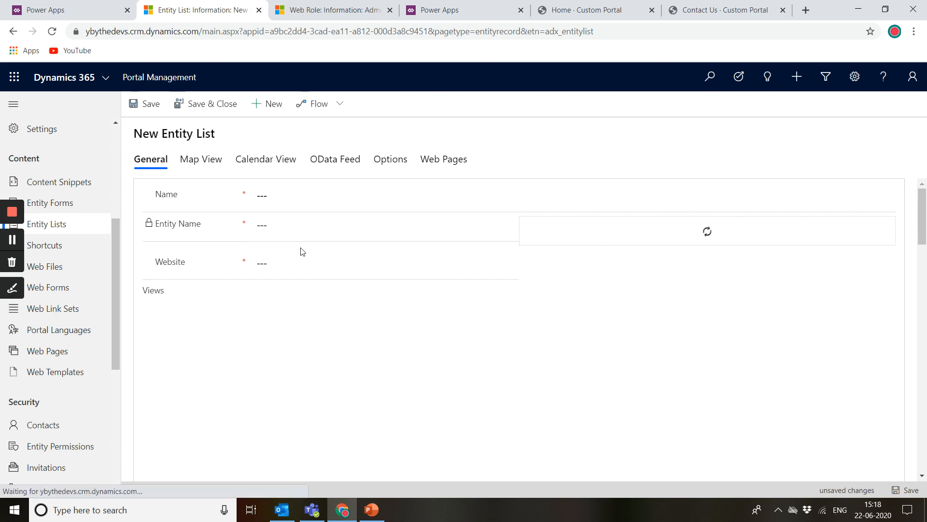
pyautogui.click(290, 194)
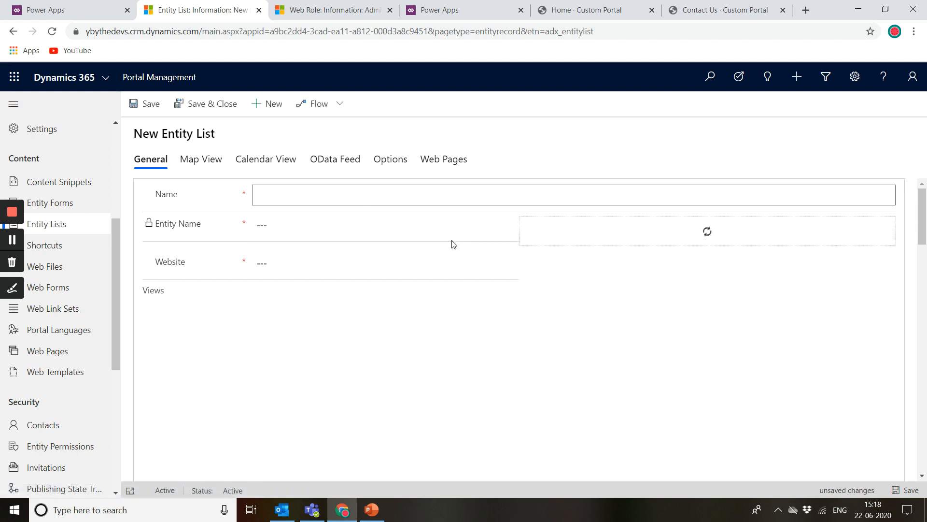
pyautogui.click(335, 263)
pyautogui.scroll(-1, 336, 265)
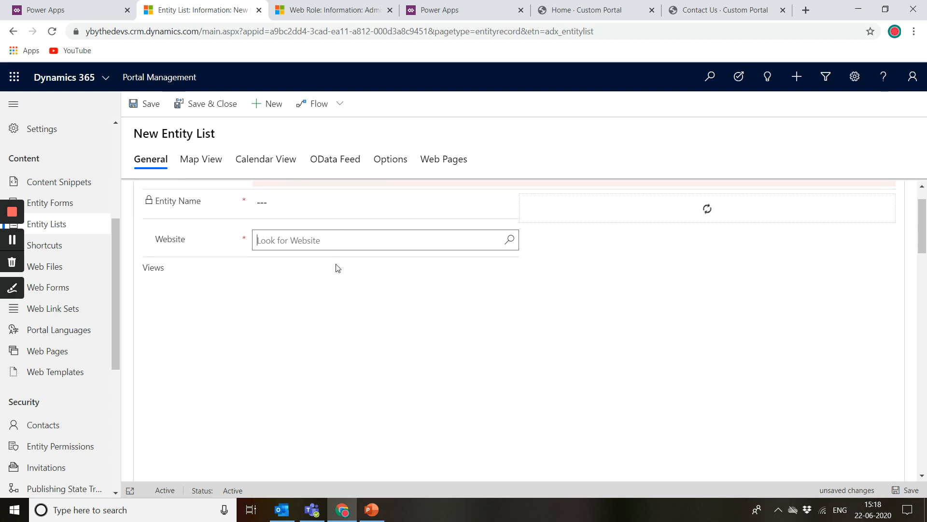
pyautogui.scroll(1, 337, 268)
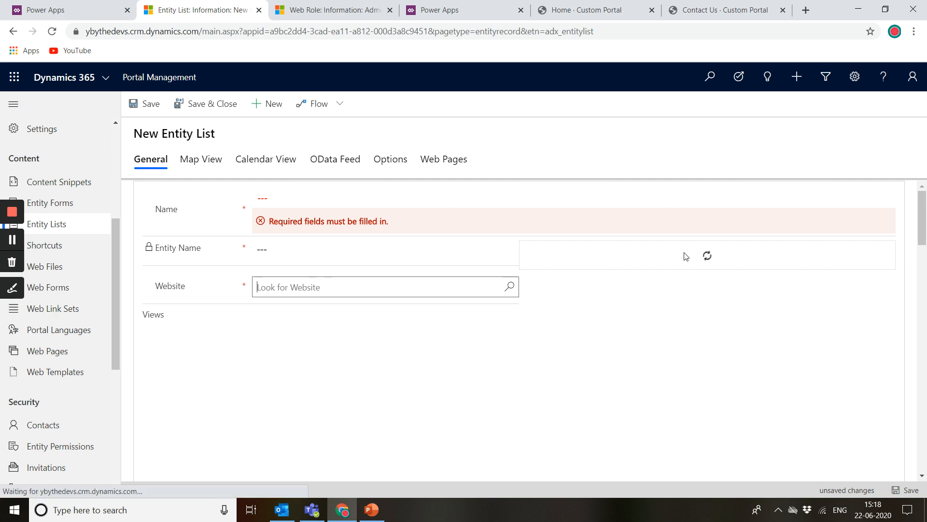
pyautogui.click(281, 205)
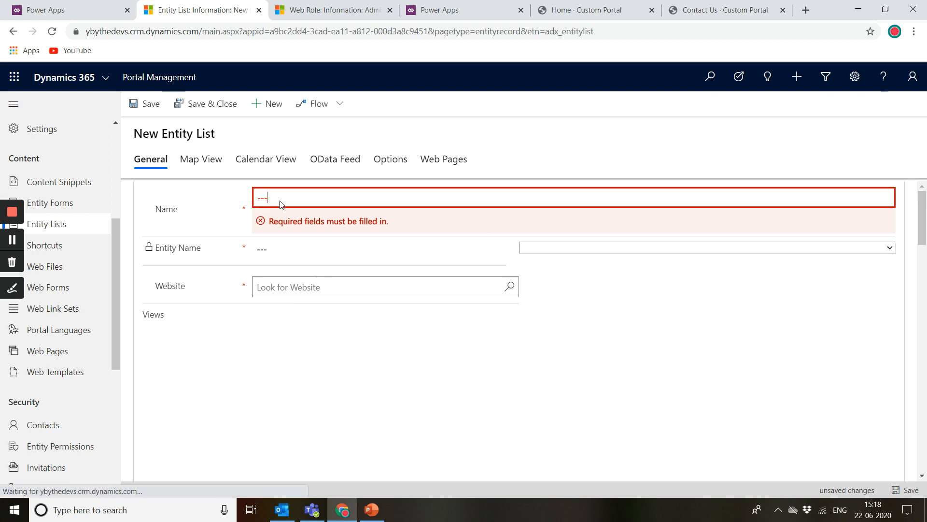
pyautogui.write('M')
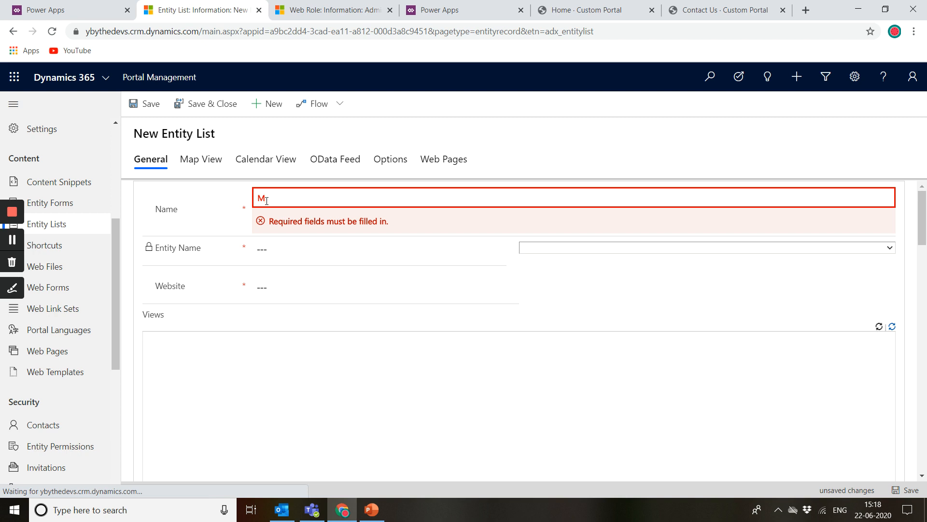
pyautogui.write('y Cu')
pyautogui.press('BackSpace')
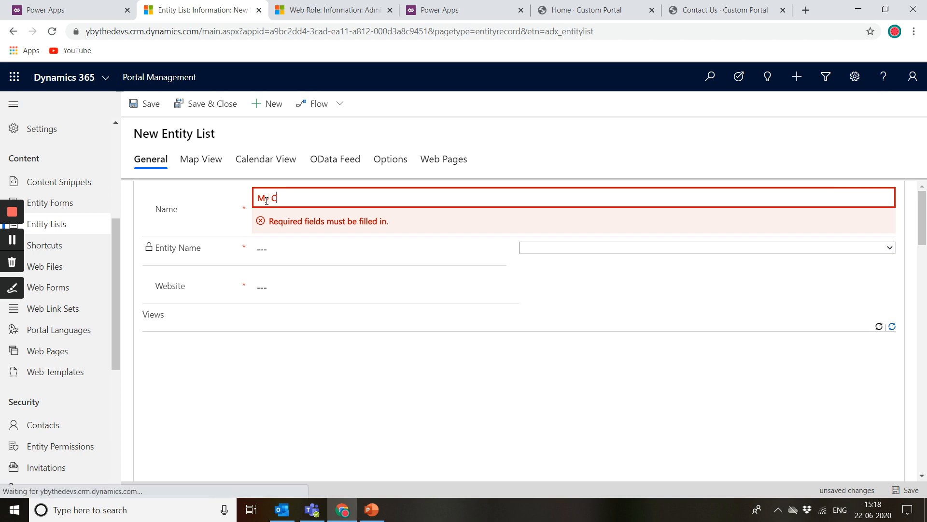
pyautogui.write('ourses')
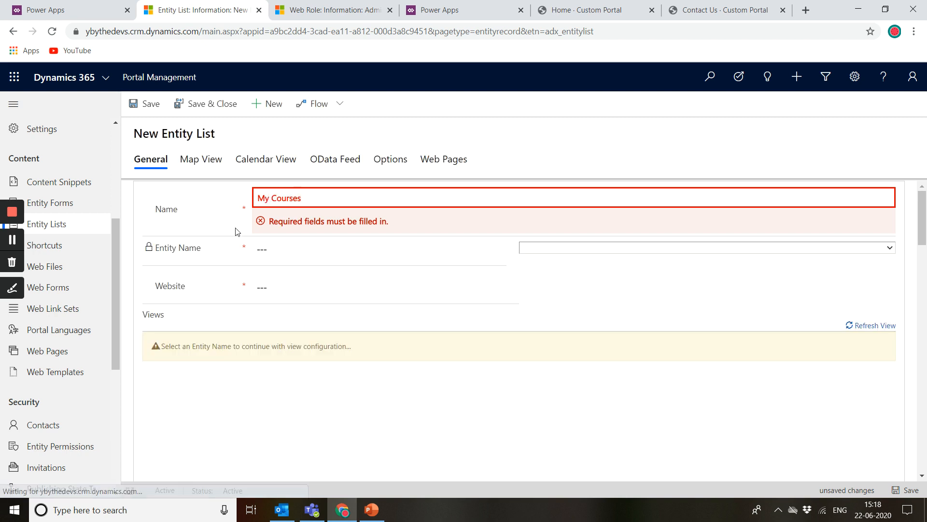
# Step: Set the entity list's entity to Case (incident) and its website to Custom Portal
pyautogui.click(237, 231)
pyautogui.click(594, 225)
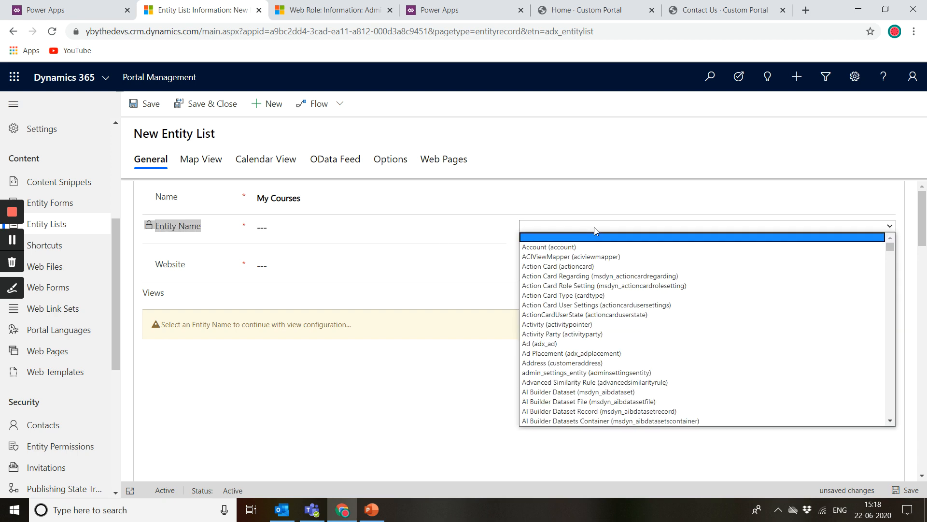
pyautogui.scroll(-1, 555, 365)
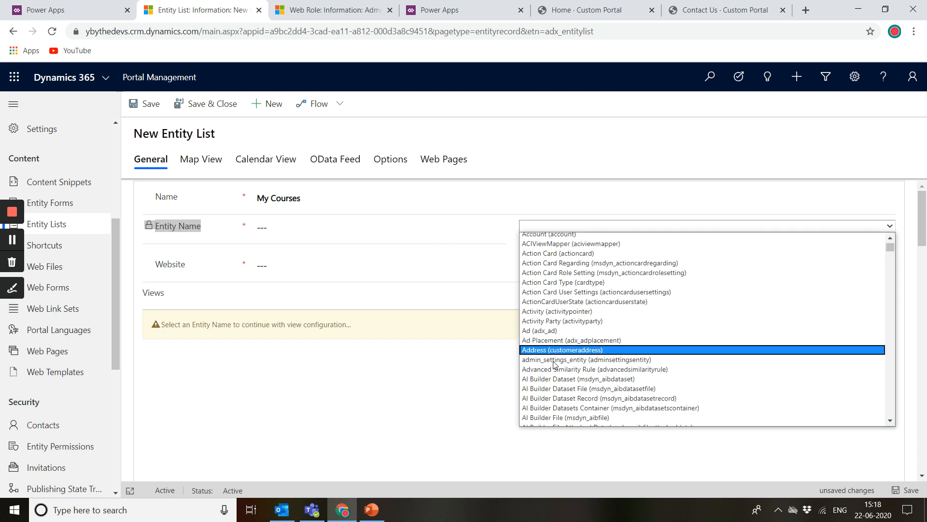
pyautogui.scroll(-20, 554, 365)
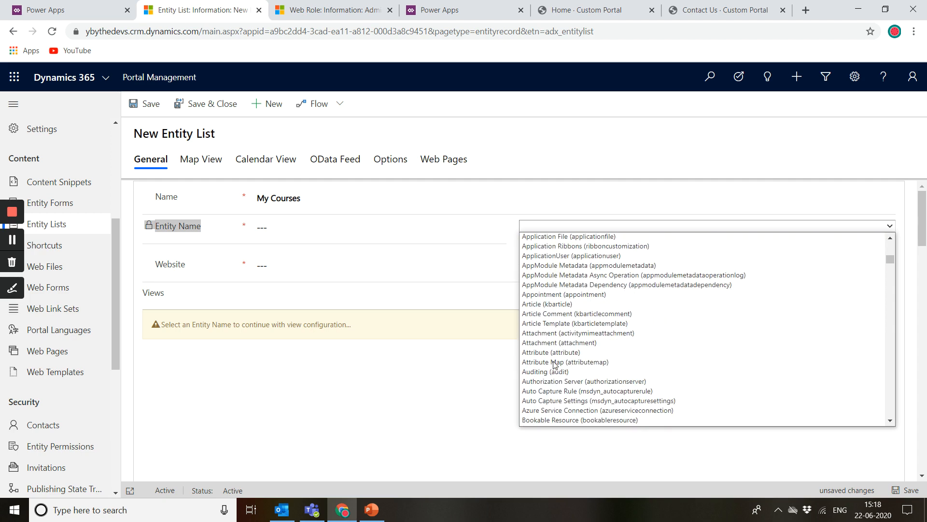
pyautogui.scroll(10, 555, 365)
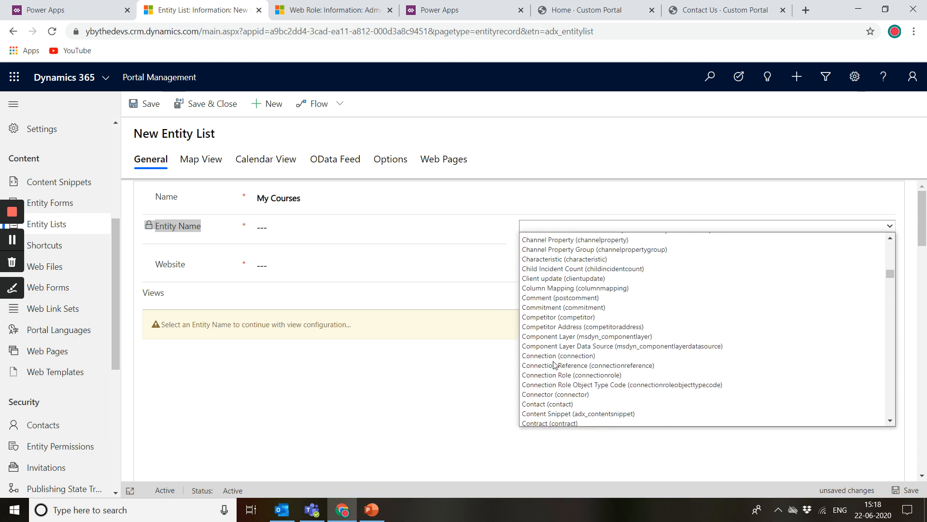
pyautogui.scroll(-3, 554, 365)
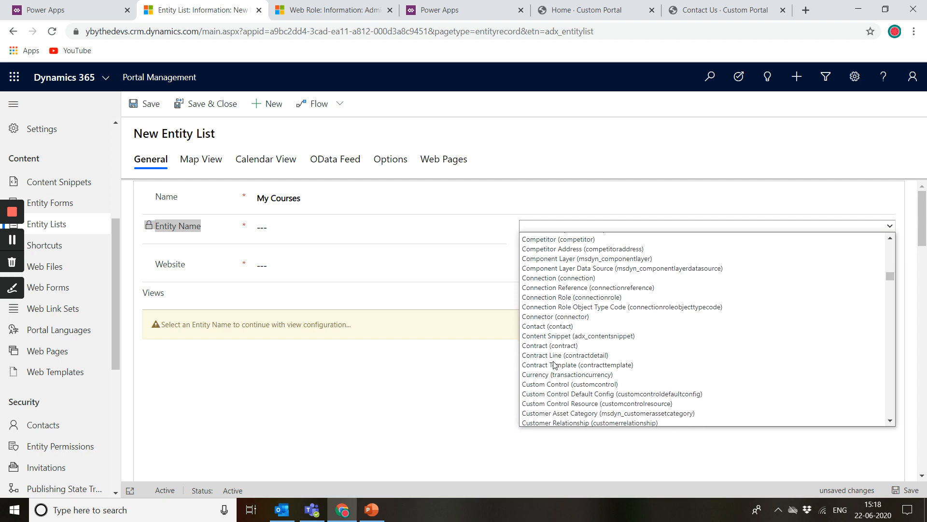
pyautogui.scroll(-2, 541, 407)
pyautogui.scroll(4, 607, 293)
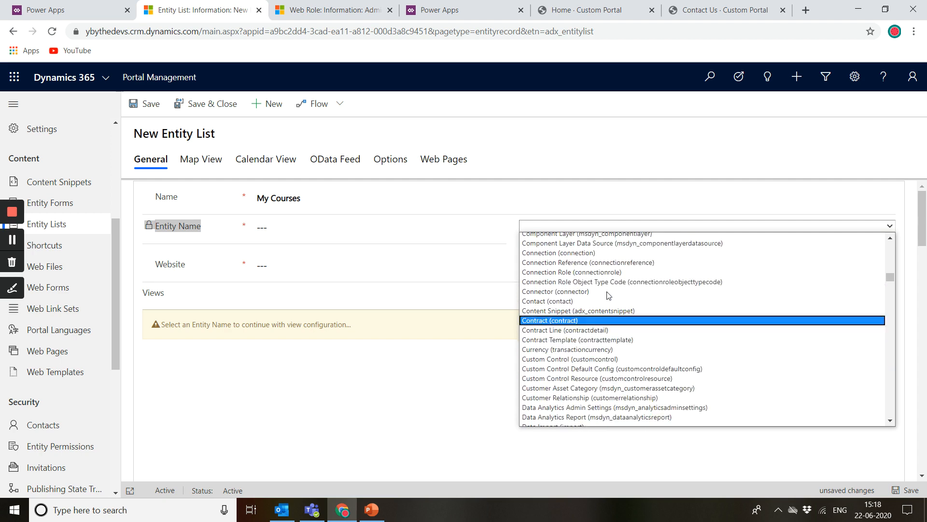
pyautogui.scroll(3, 557, 254)
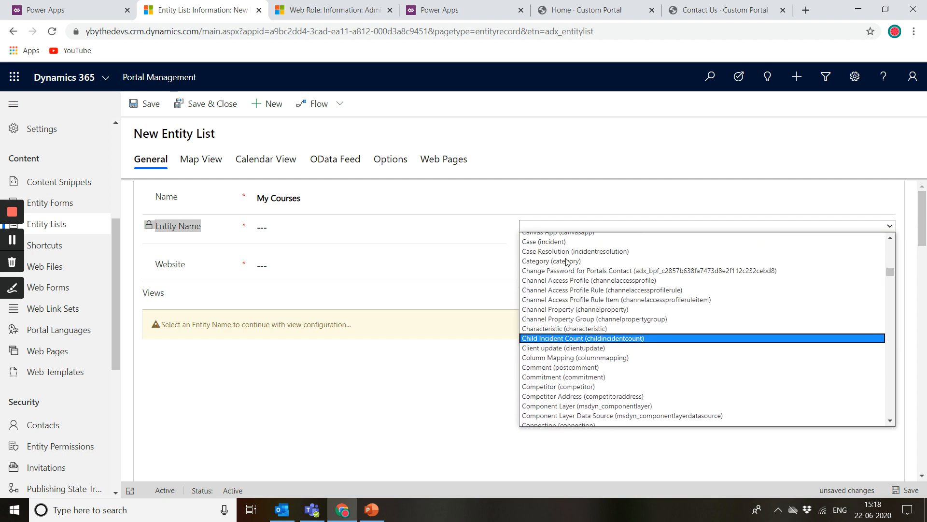
pyautogui.click(556, 242)
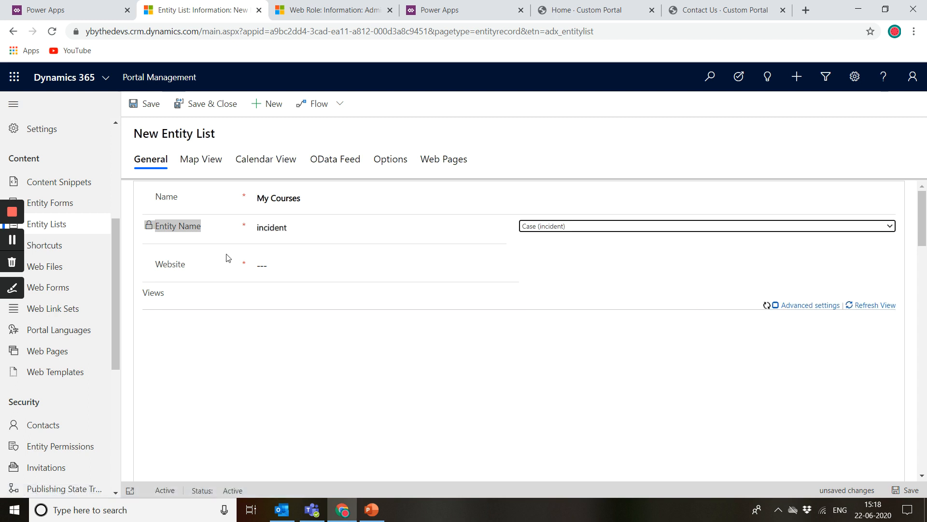
pyautogui.click(274, 267)
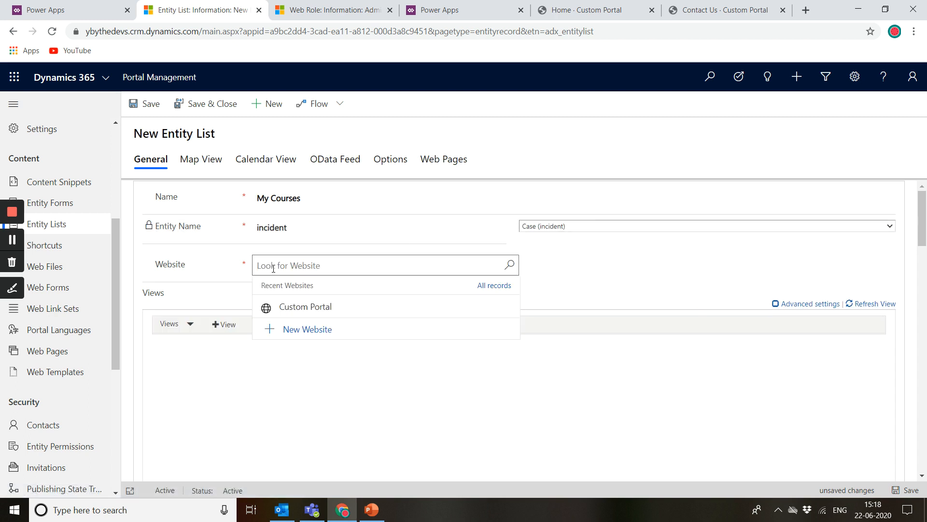
pyautogui.click(310, 308)
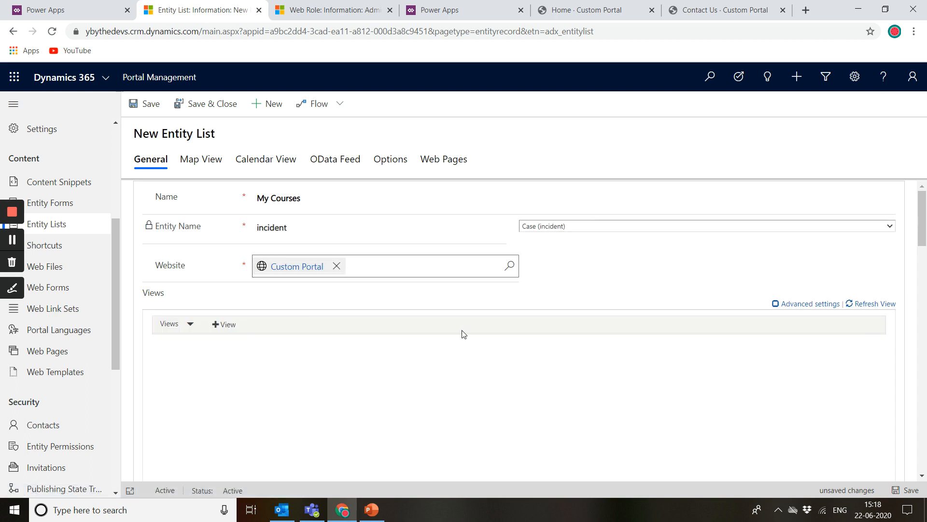
# Step: Expand the Views section and add a view to the entity list
pyautogui.scroll(-2, 463, 334)
pyautogui.click(191, 242)
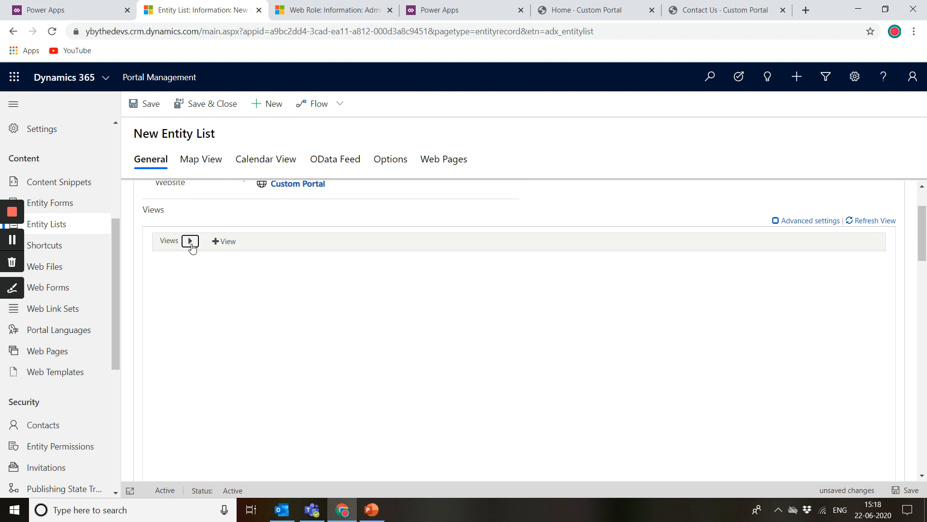
pyautogui.click(218, 241)
pyautogui.scroll(2, 274, 287)
pyautogui.click(189, 324)
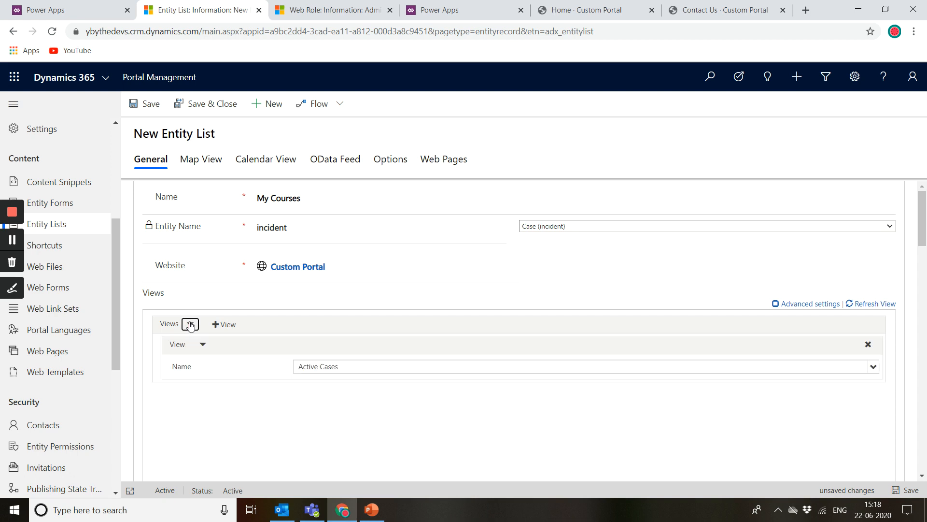
# Step: Browse the available Case views for the view's name and review the remaining list settings further down the form
pyautogui.scroll(-1, 300, 407)
pyautogui.click(390, 331)
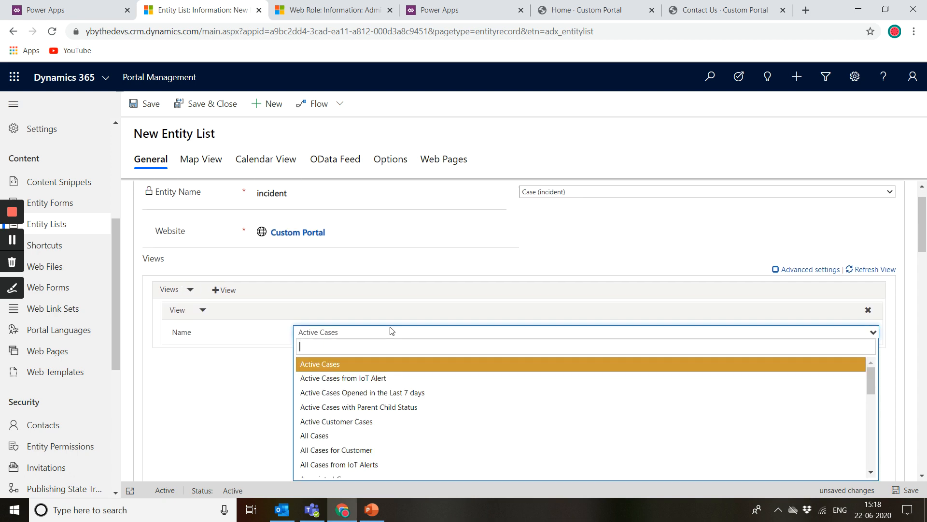
pyautogui.scroll(-3, 367, 408)
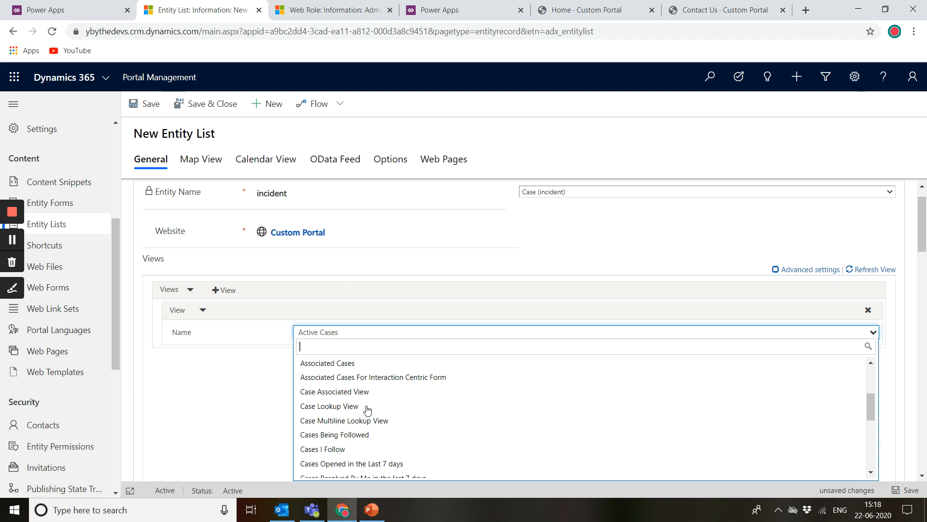
pyautogui.scroll(-10, 367, 410)
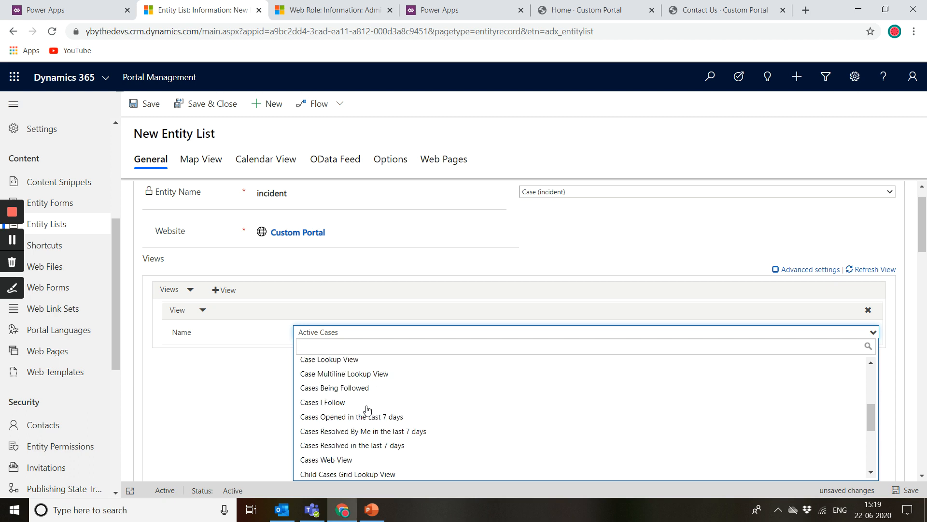
pyautogui.scroll(-4, 288, 330)
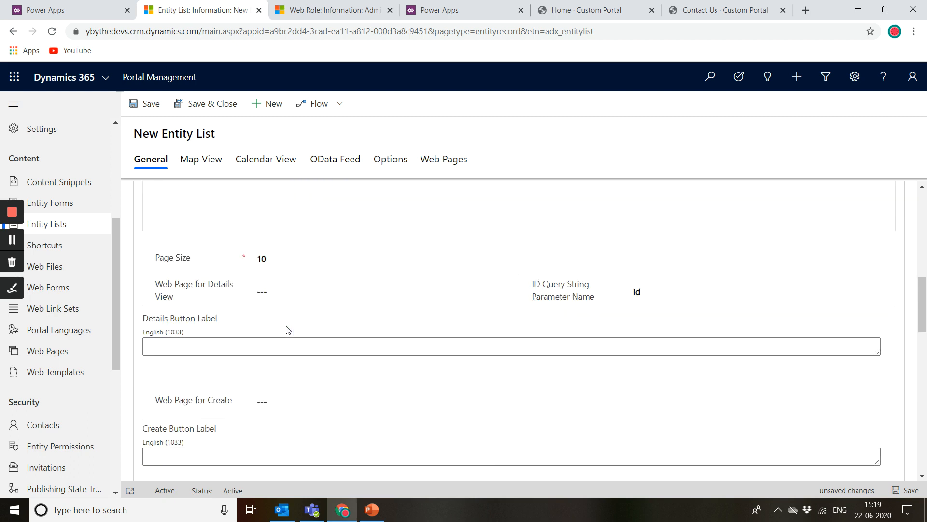
pyautogui.scroll(9, 311, 255)
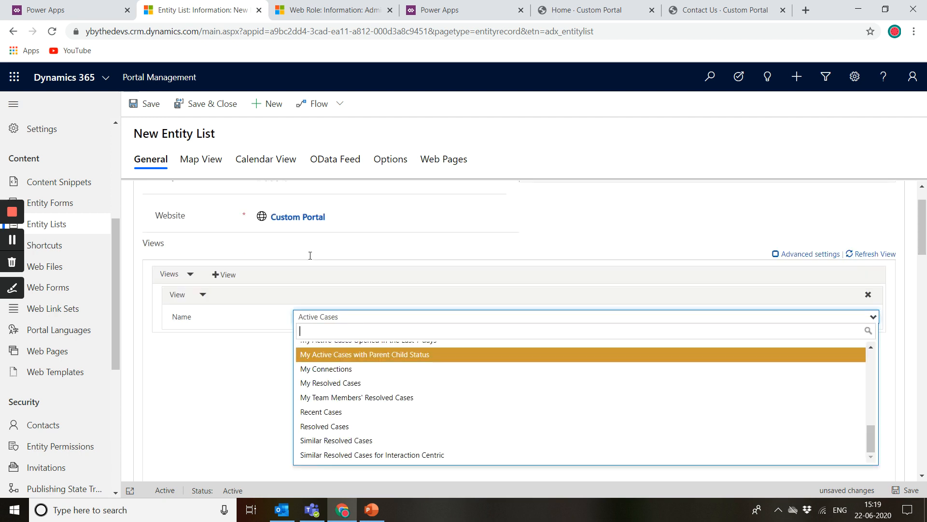
pyautogui.click(240, 366)
pyautogui.scroll(-4, 357, 405)
pyautogui.scroll(-3, 369, 416)
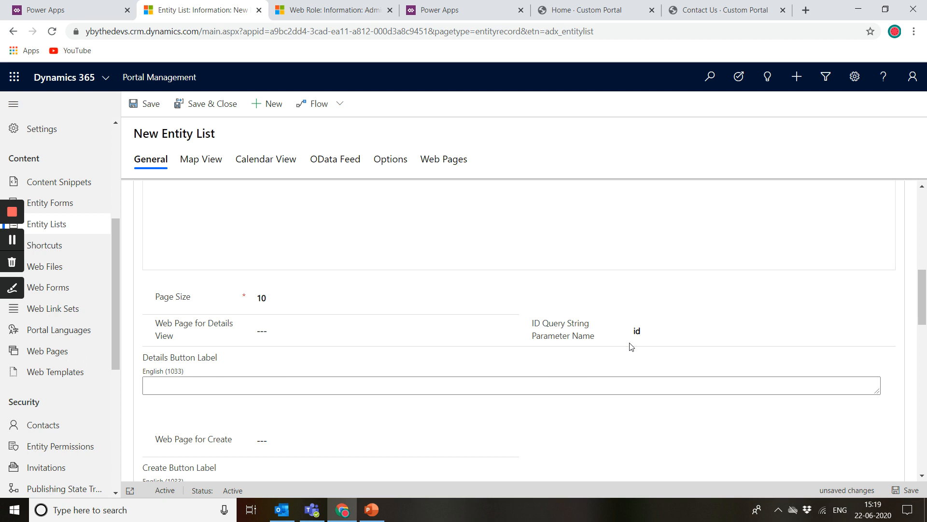
# Step: Inspect the Web Page for Details View lookup and the ID Query String Parameter Name field without changing them
pyautogui.click(260, 338)
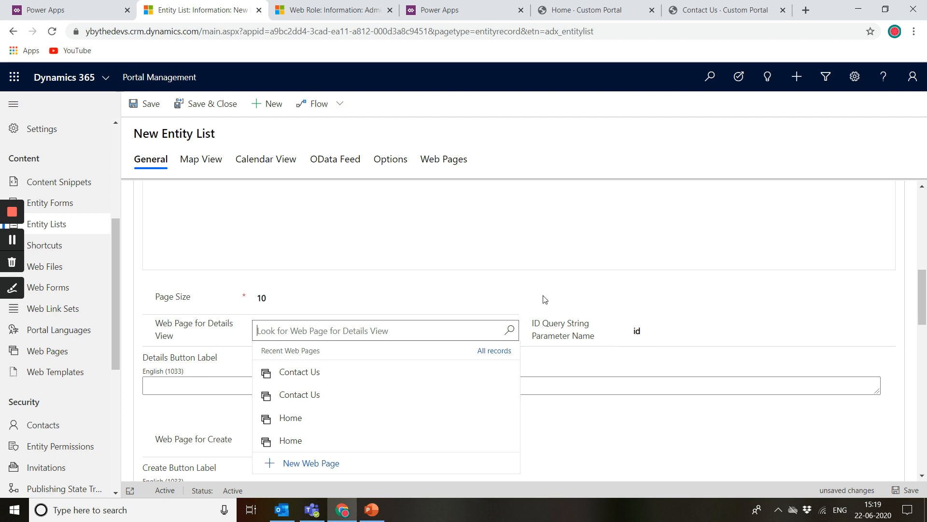
pyautogui.click(632, 331)
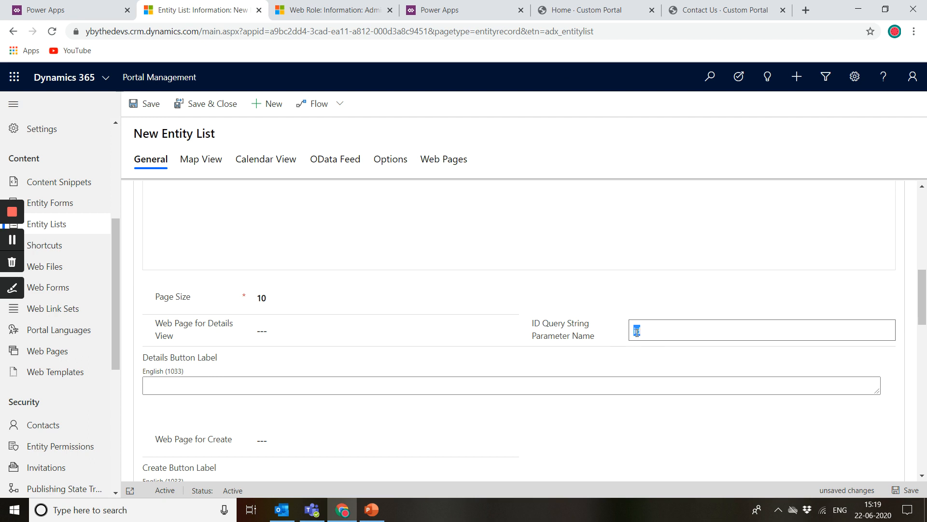
pyautogui.rightClick(83, 208)
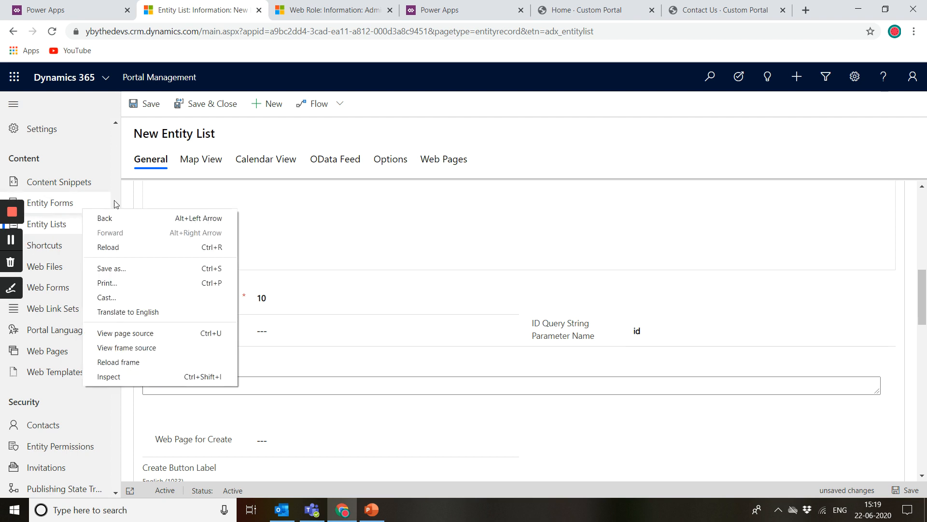
pyautogui.click(424, 148)
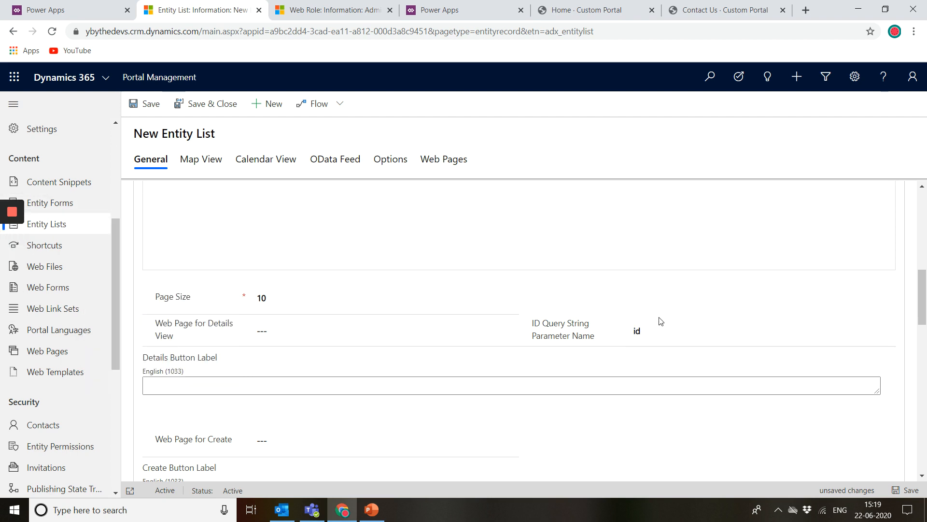
pyautogui.click(636, 332)
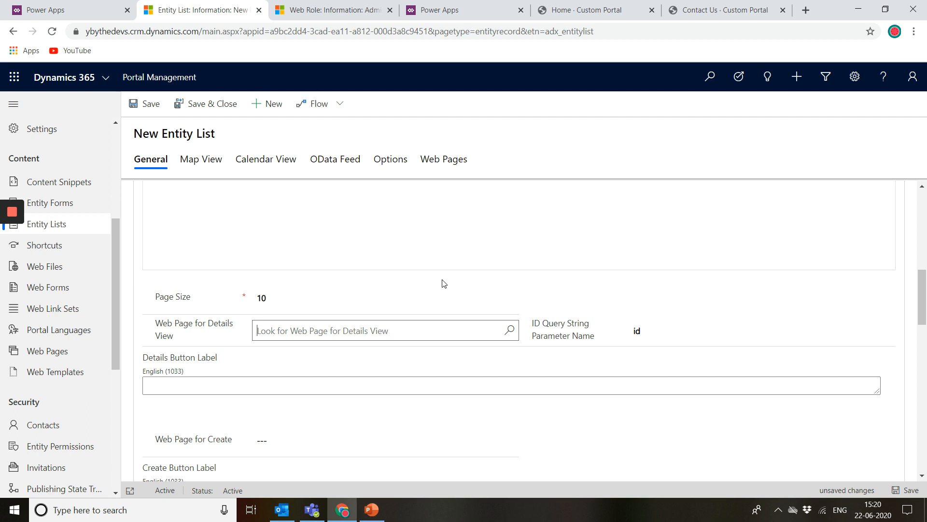
# Step: Review the Web Page for Create lookup, Enable Entity Permissions and Search settings further down the form
pyautogui.scroll(-2, 444, 283)
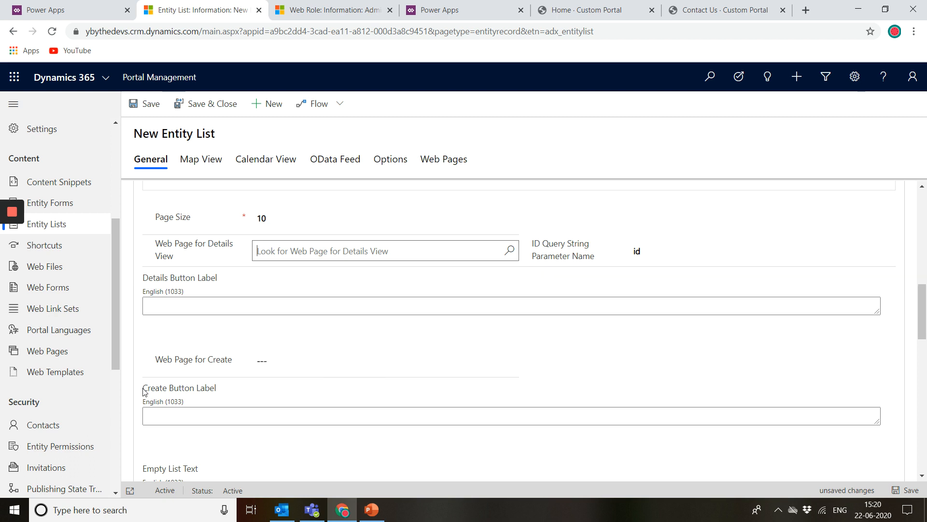
pyautogui.click(328, 360)
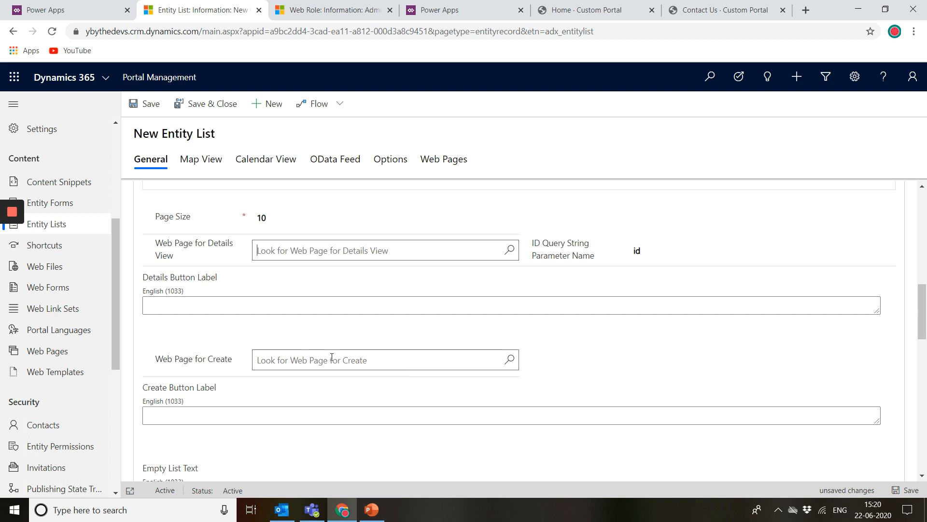
pyautogui.scroll(-2, 331, 360)
pyautogui.scroll(-1, 331, 360)
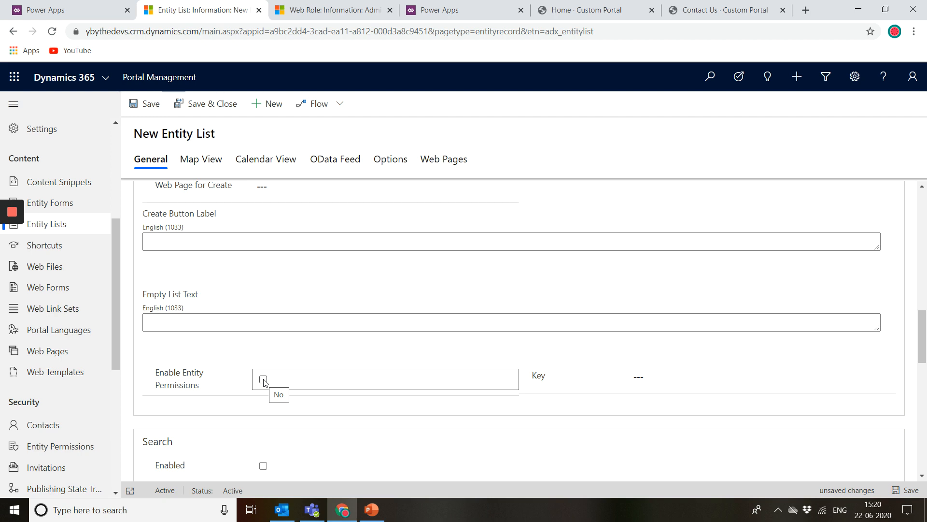
pyautogui.scroll(-3, 264, 381)
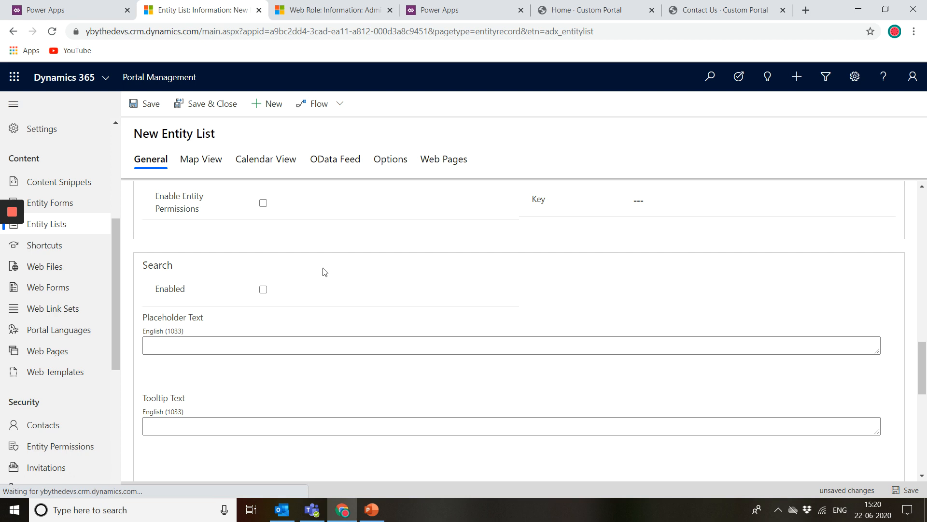
pyautogui.scroll(1, 335, 251)
pyautogui.scroll(-1, 396, 428)
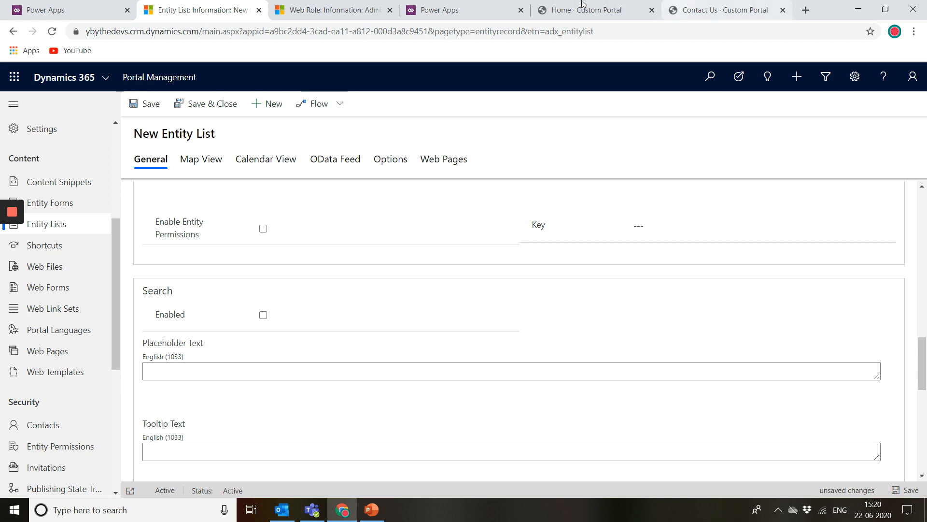
# Step: Switch to the portal's Contact Us page and examine its form fields
pyautogui.click(568, 6)
pyautogui.click(712, 5)
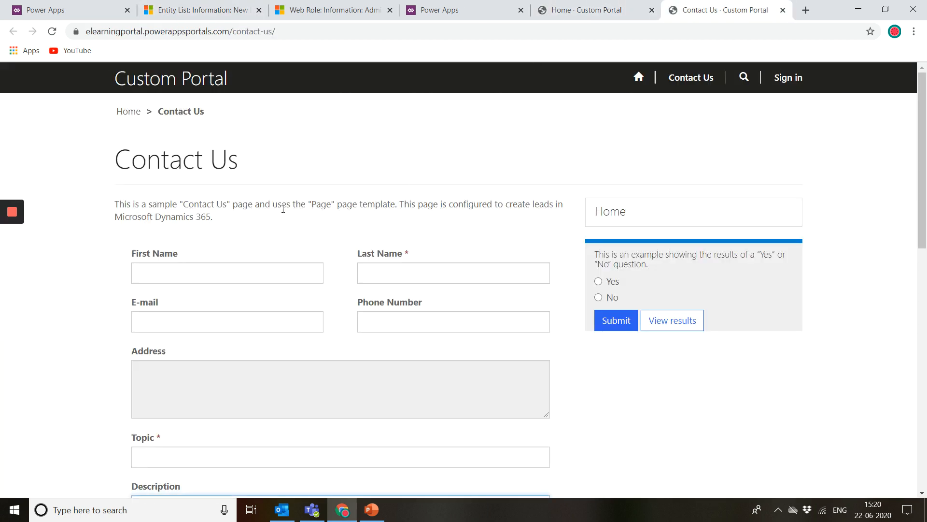
pyautogui.scroll(-2, 376, 247)
pyautogui.scroll(-2, 375, 245)
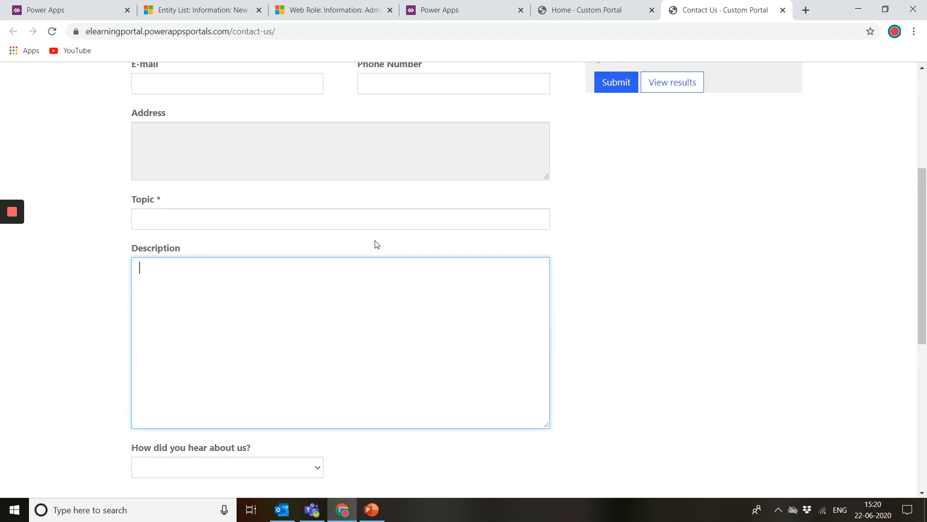
pyautogui.scroll(5, 375, 244)
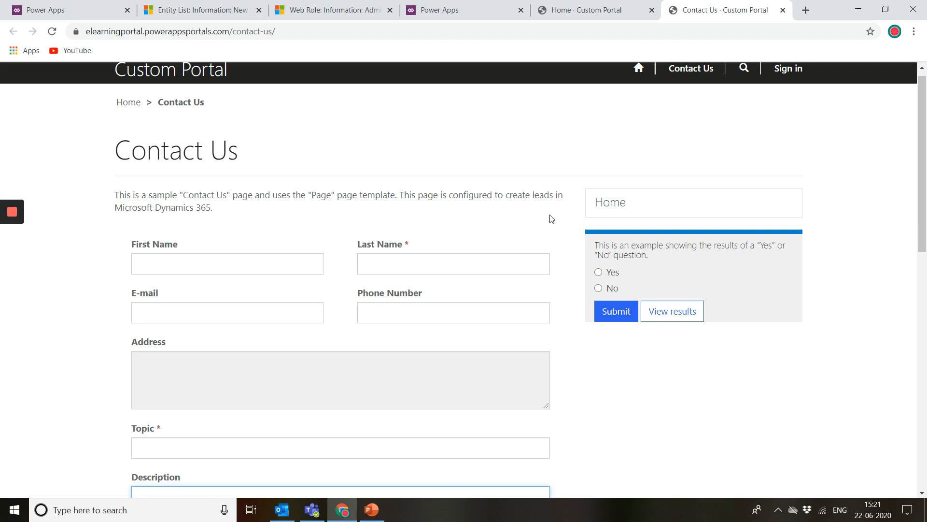
pyautogui.moveTo(409, 209); pyautogui.dragTo(505, 222)
pyautogui.click(476, 206)
pyautogui.moveTo(405, 214); pyautogui.dragTo(517, 224)
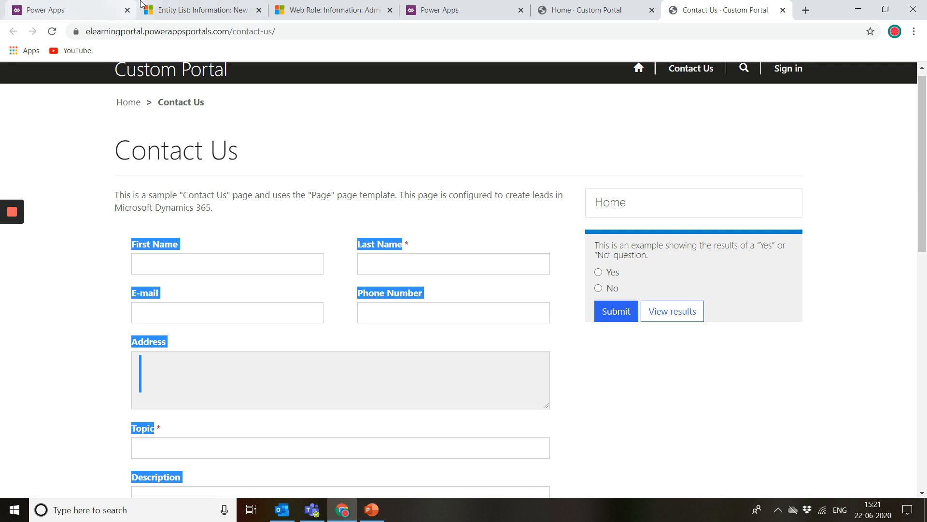
# Step: Return to the entity list and scroll through its Search, Filter Conditions and Metadata Filter sections
pyautogui.click(200, 9)
pyautogui.scroll(-6, 273, 262)
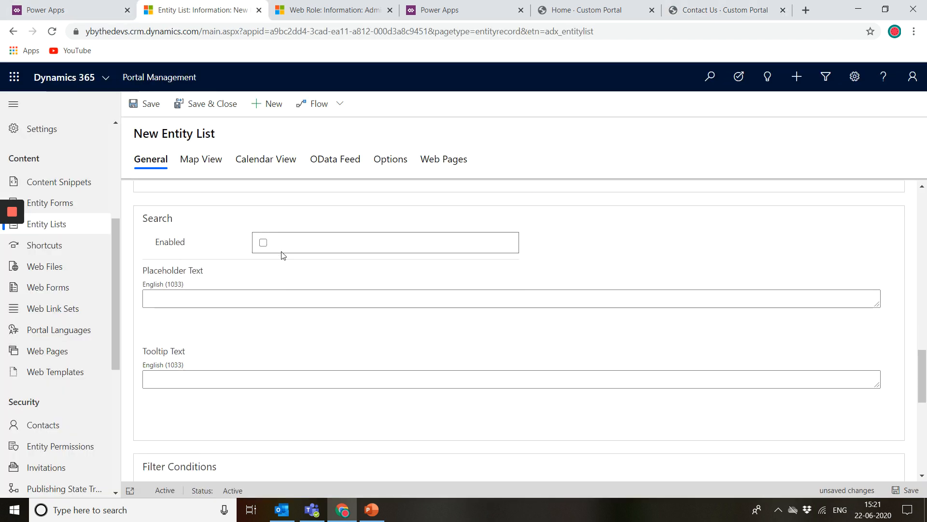
pyautogui.scroll(-1, 374, 407)
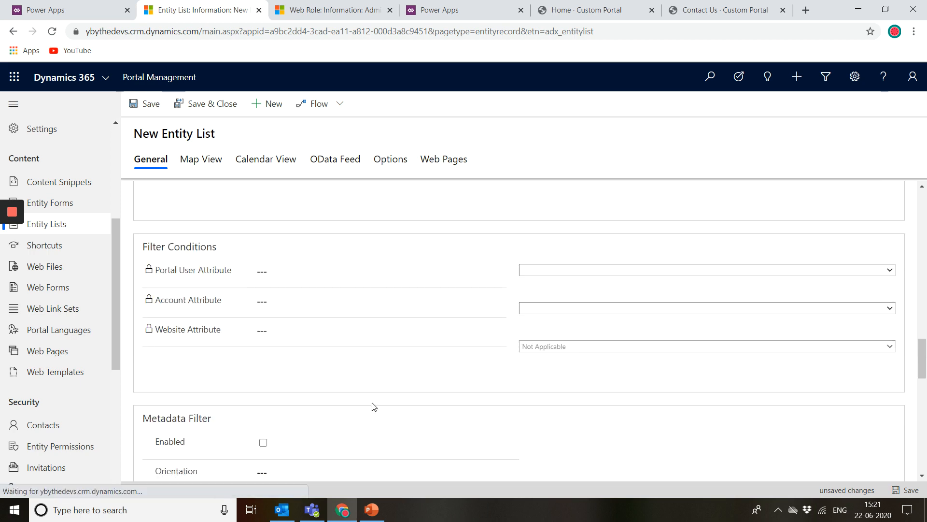
pyautogui.scroll(-4, 374, 407)
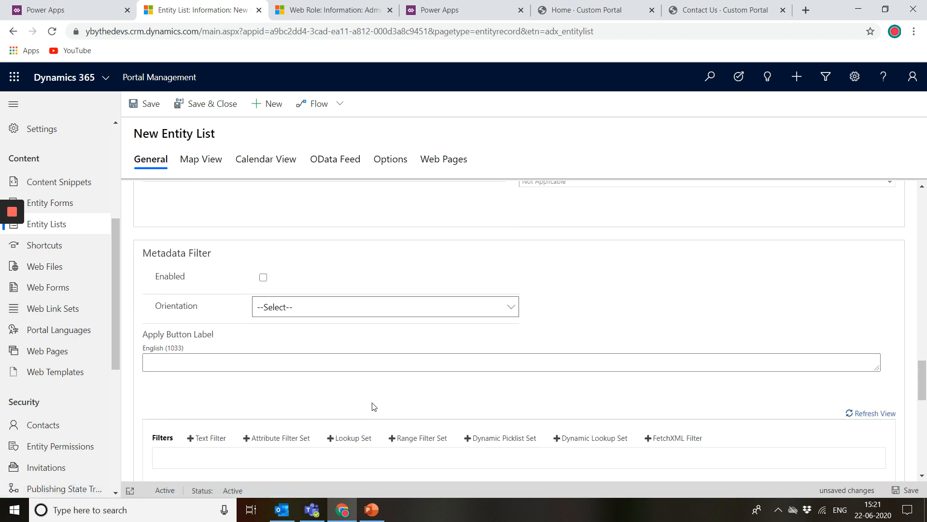
pyautogui.scroll(-5, 374, 407)
pyautogui.scroll(17, 374, 407)
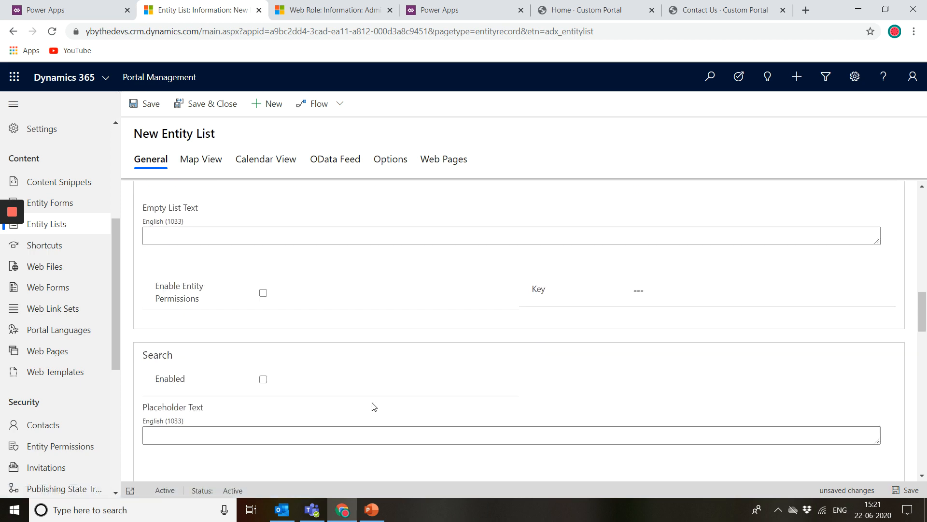
pyautogui.scroll(-9, 374, 407)
pyautogui.scroll(-3, 375, 407)
pyautogui.scroll(4, 373, 406)
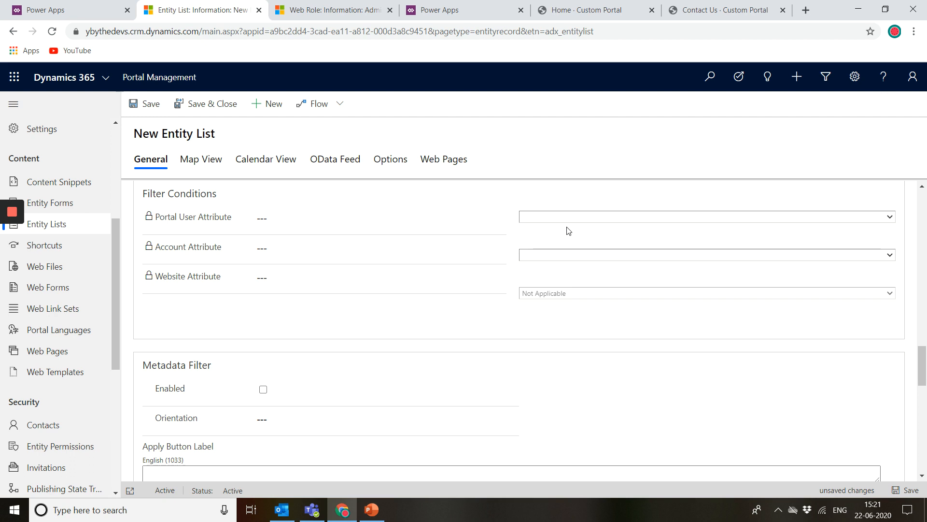
pyautogui.scroll(-1, 361, 435)
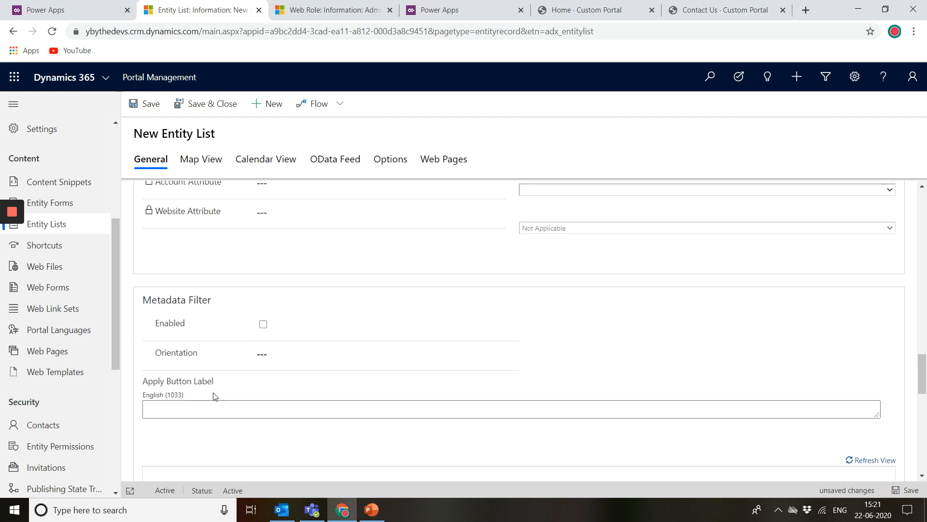
pyautogui.scroll(-2, 320, 389)
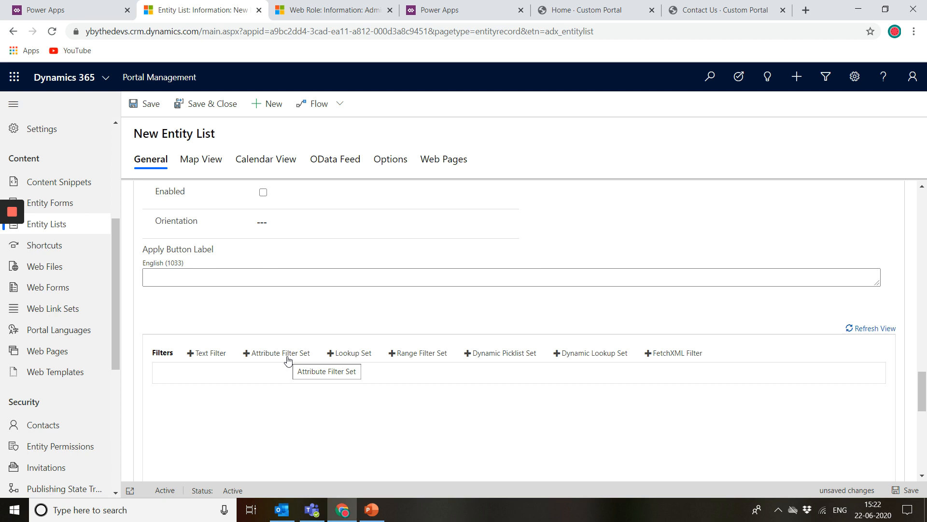
# Step: Add a Lookup Set metadata filter and browse its available relationships
pyautogui.click(339, 358)
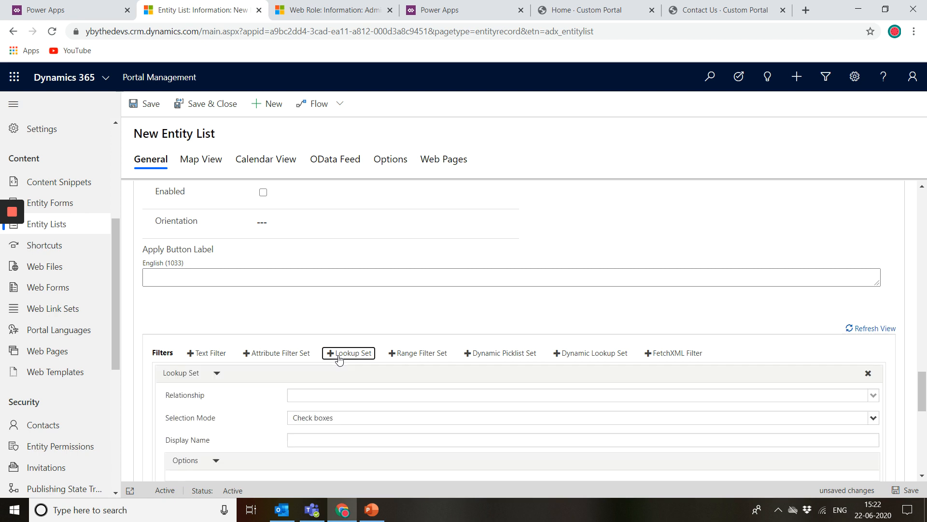
pyautogui.scroll(-1, 397, 402)
pyautogui.click(379, 364)
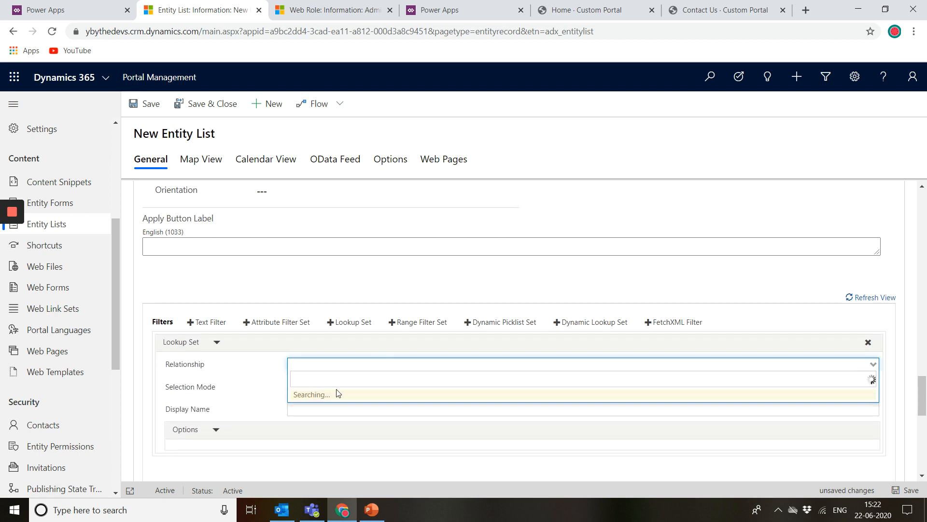
pyautogui.scroll(15, 488, 242)
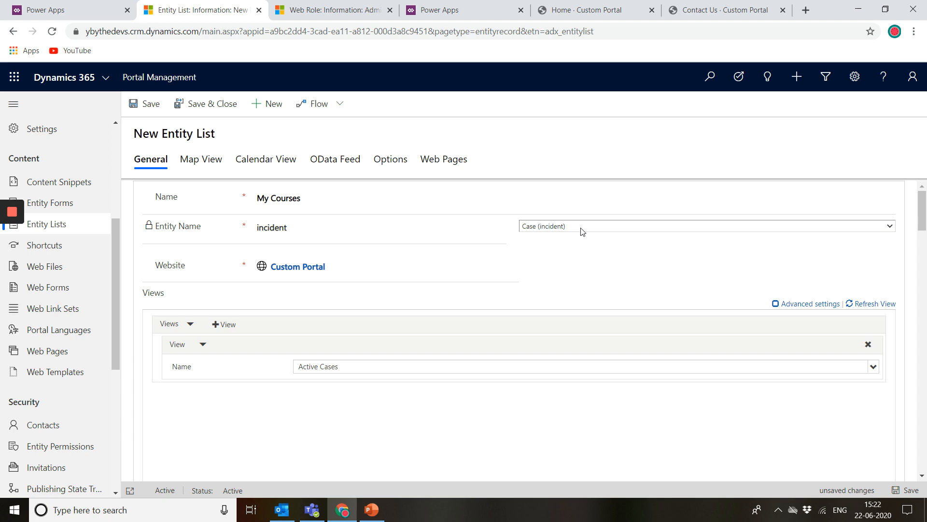
pyautogui.scroll(-15, 583, 231)
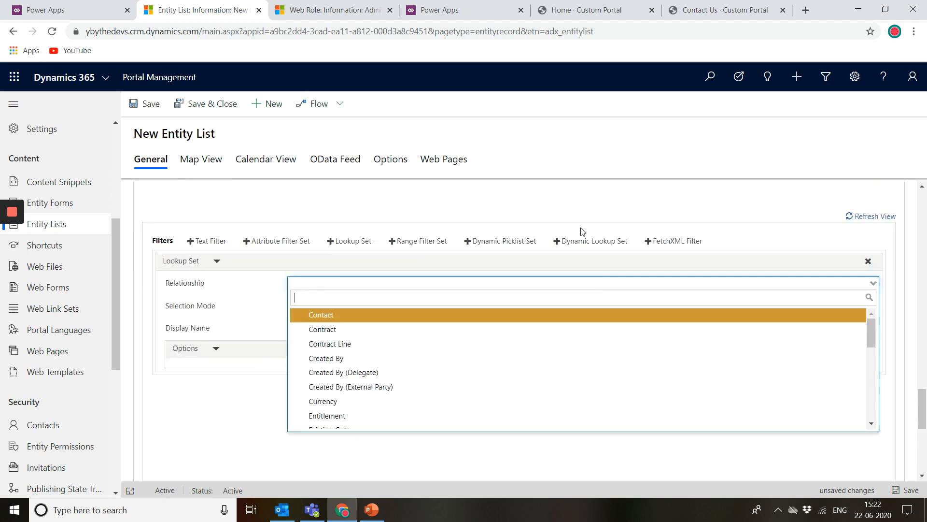
pyautogui.scroll(-3, 491, 327)
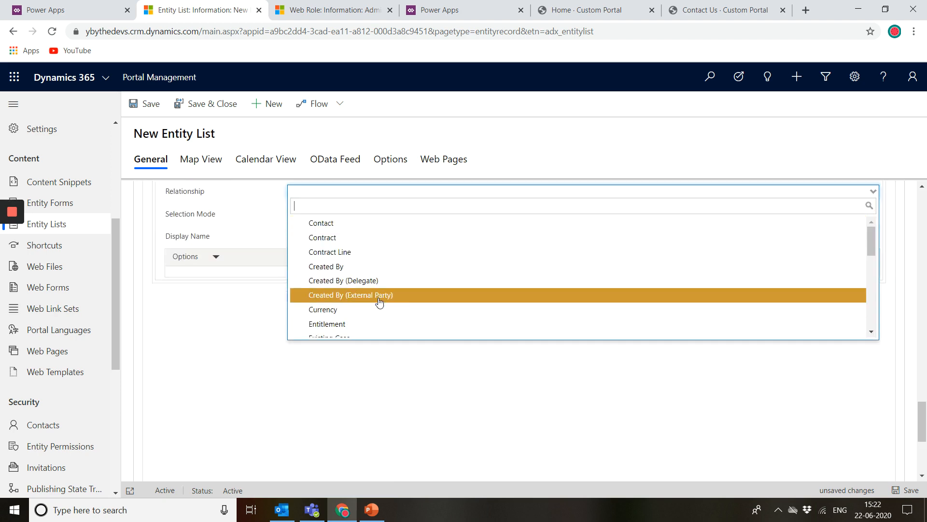
pyautogui.scroll(3, 373, 242)
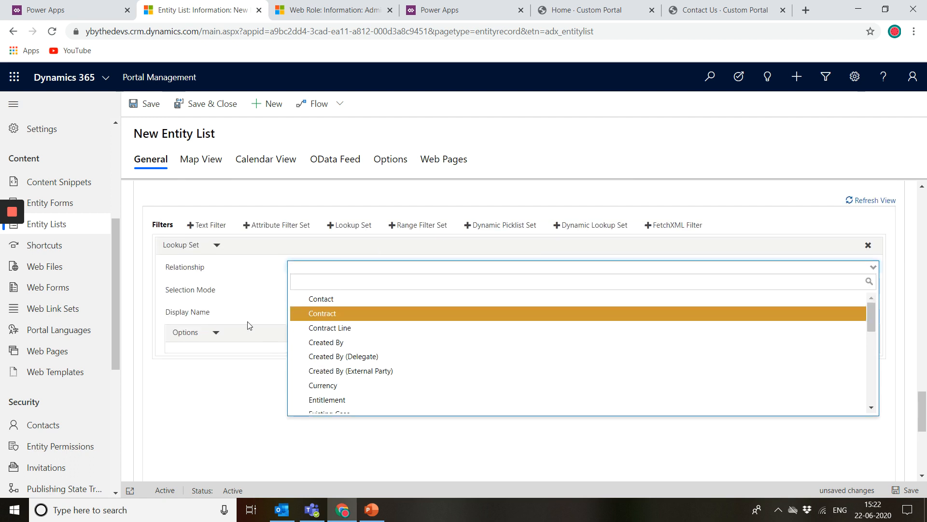
# Step: Set the lookup set filter's relationship to Contact, keeping the Check boxes selection mode
pyautogui.click(229, 292)
pyautogui.click(316, 291)
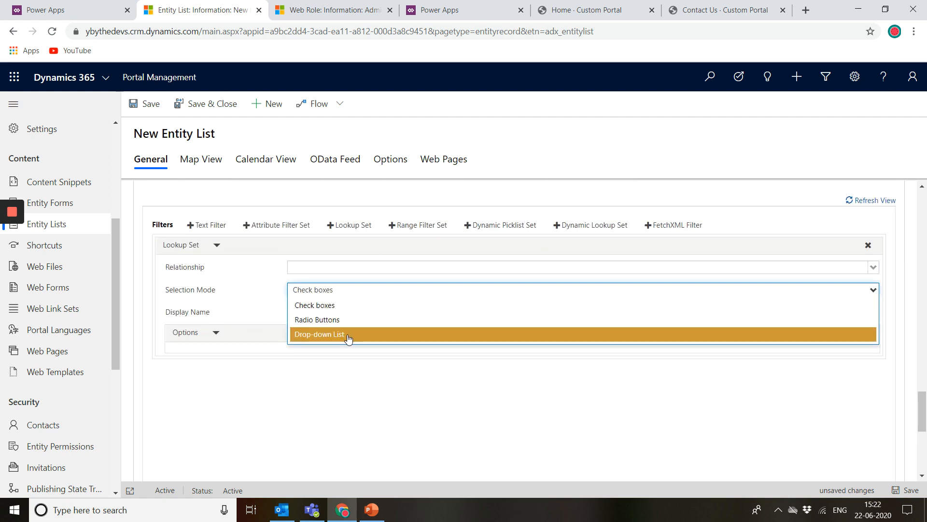
pyautogui.click(275, 319)
pyautogui.click(291, 313)
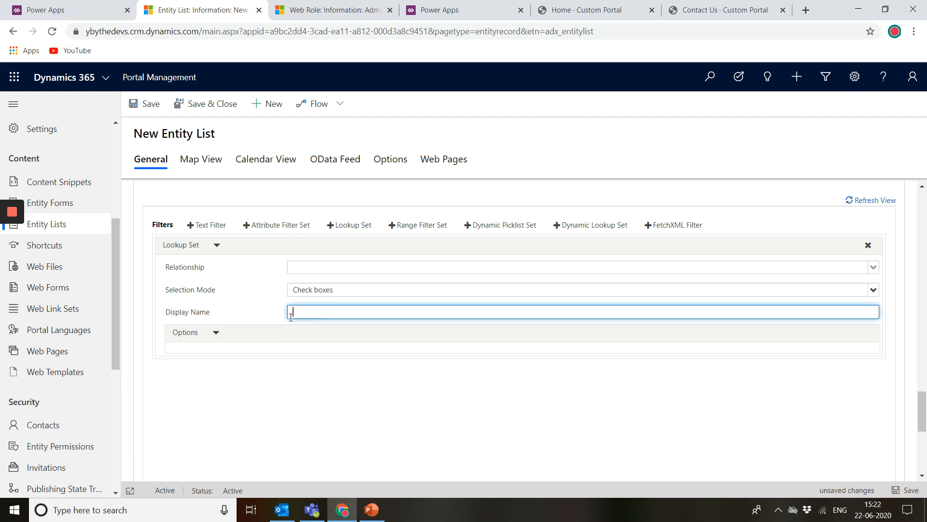
pyautogui.click(215, 334)
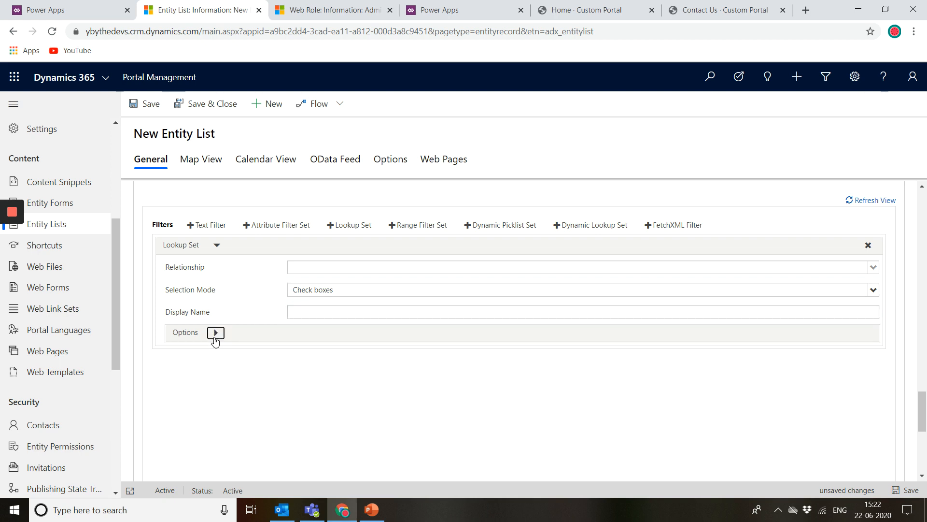
pyautogui.click(214, 338)
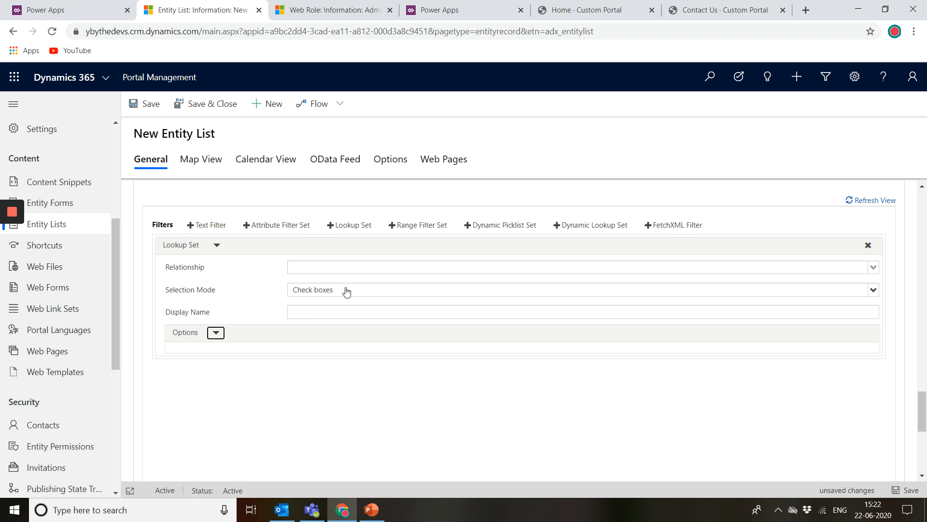
pyautogui.click(365, 270)
pyautogui.click(329, 300)
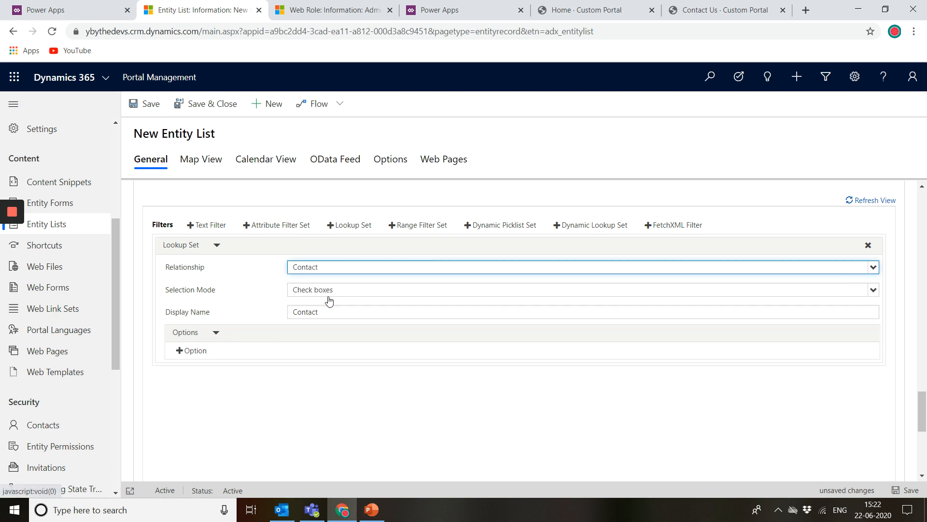
# Step: Add an option row to the Contact lookup set filter and browse its available contact values
pyautogui.click(196, 348)
pyautogui.click(389, 369)
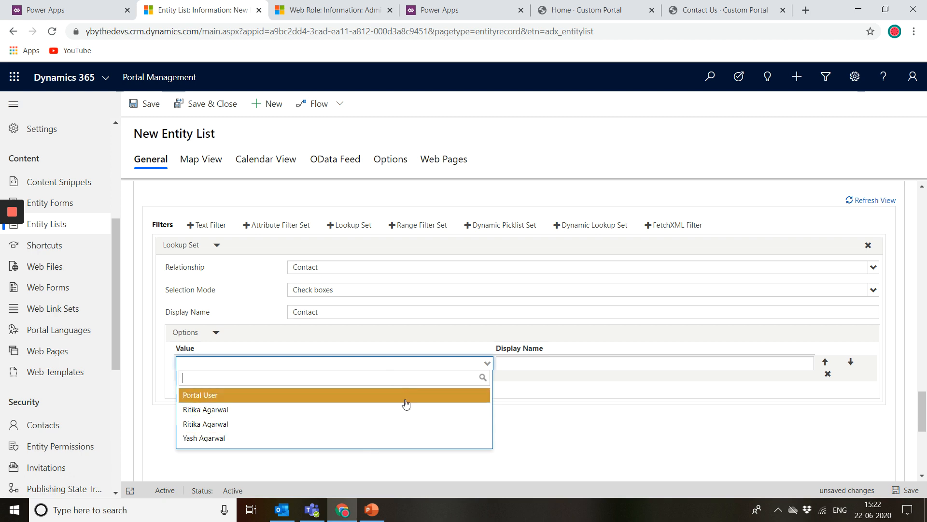
pyautogui.click(573, 371)
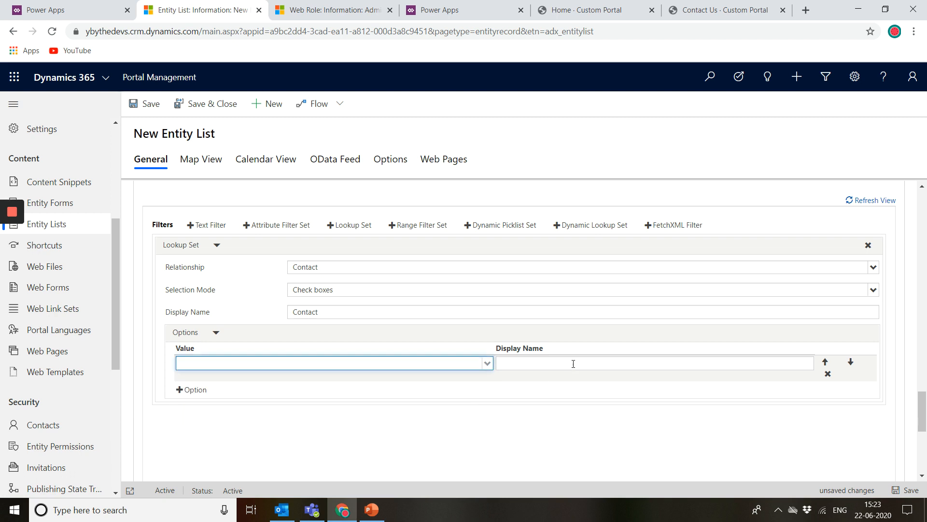
pyautogui.click(289, 362)
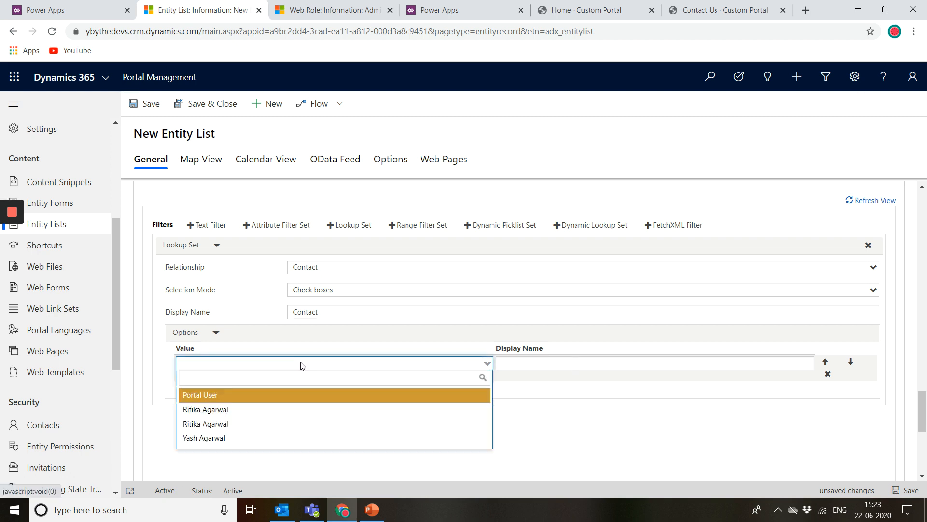
pyautogui.click(553, 372)
pyautogui.click(562, 363)
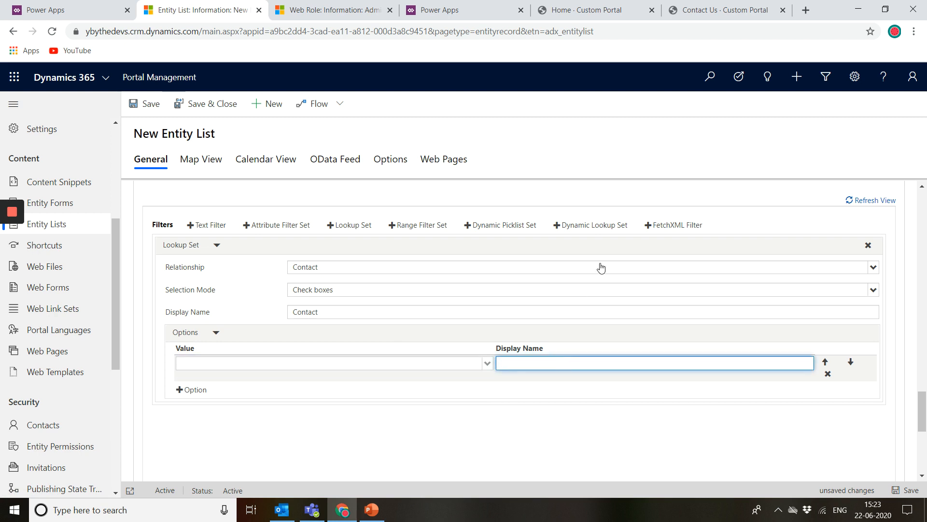
# Step: Leave the entity list for the Web Files list, discarding the unsaved changes
pyautogui.scroll(3, 601, 267)
pyautogui.scroll(6, 601, 267)
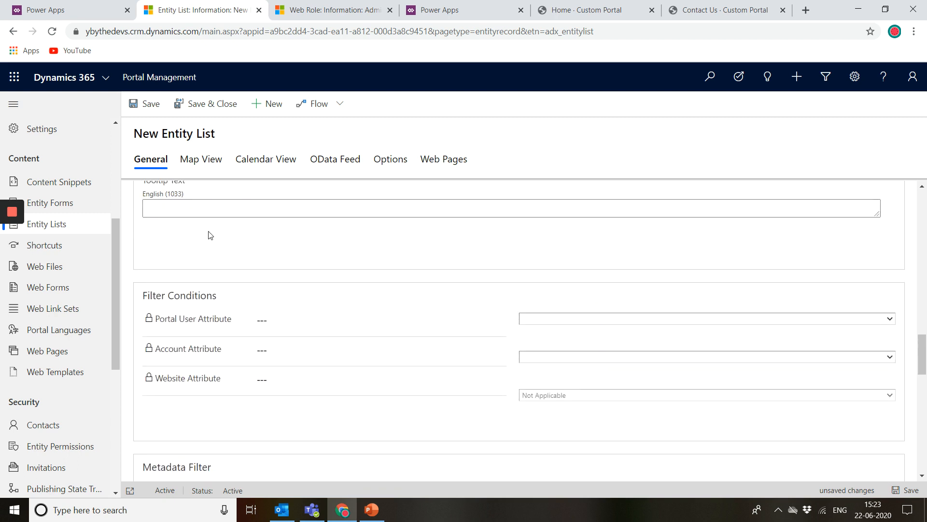
pyautogui.click(81, 269)
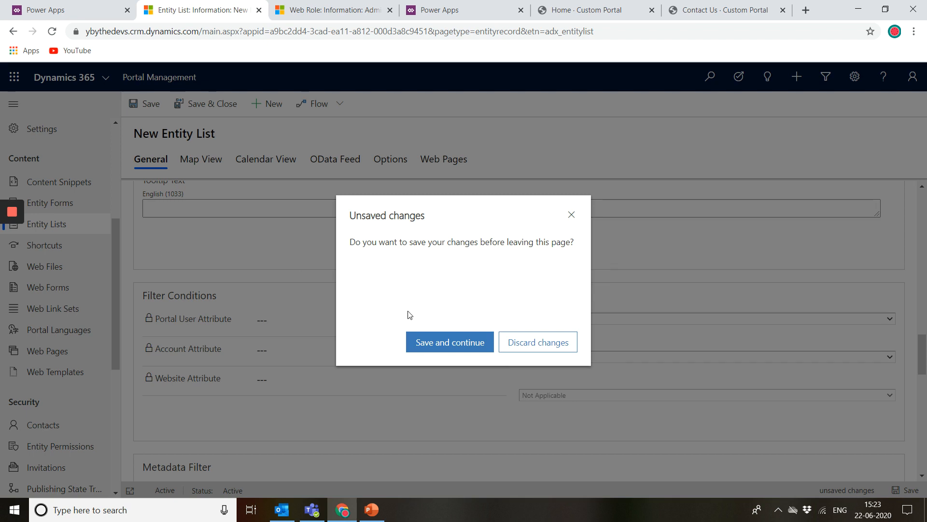
pyautogui.click(540, 341)
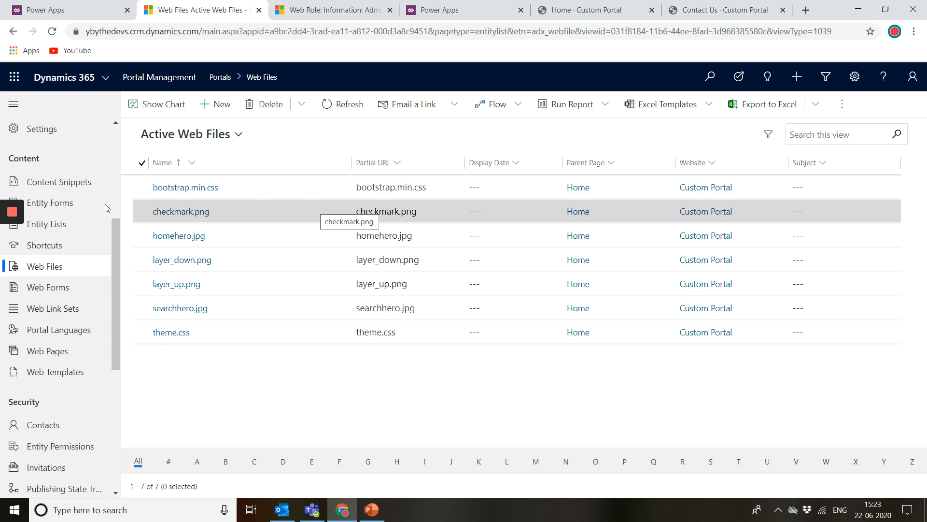
# Step: Browse the Web Forms and Web Link Sets lists and compare them with the portal's home page
pyautogui.click(84, 290)
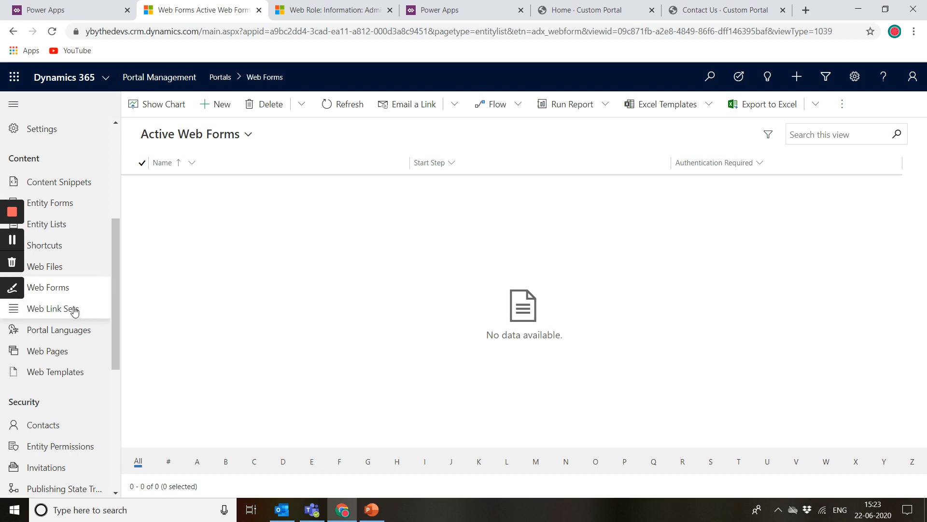
pyautogui.click(74, 311)
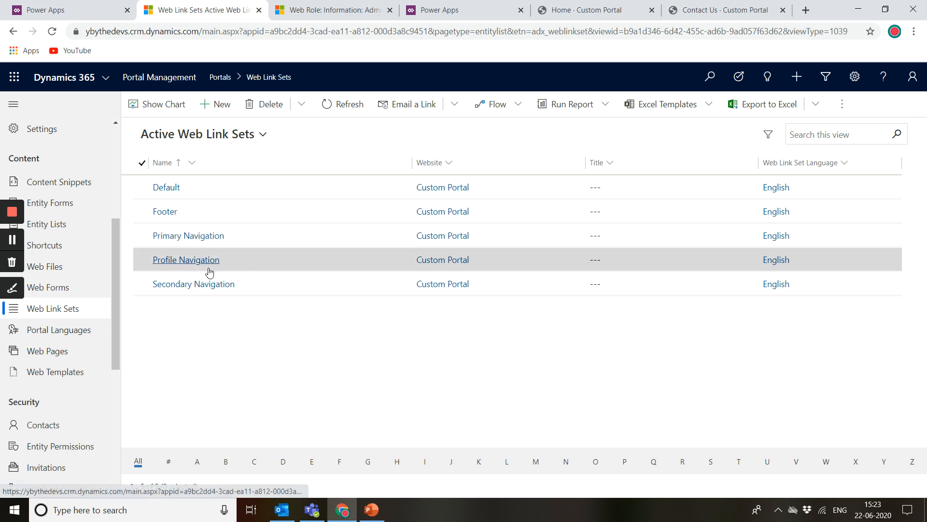
pyautogui.click(633, 10)
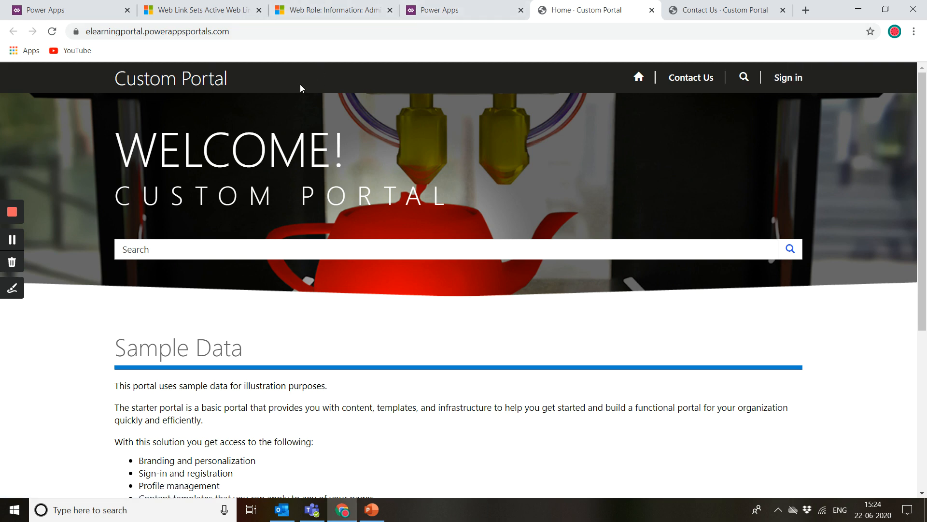
pyautogui.moveTo(100, 301); pyautogui.dragTo(461, 343)
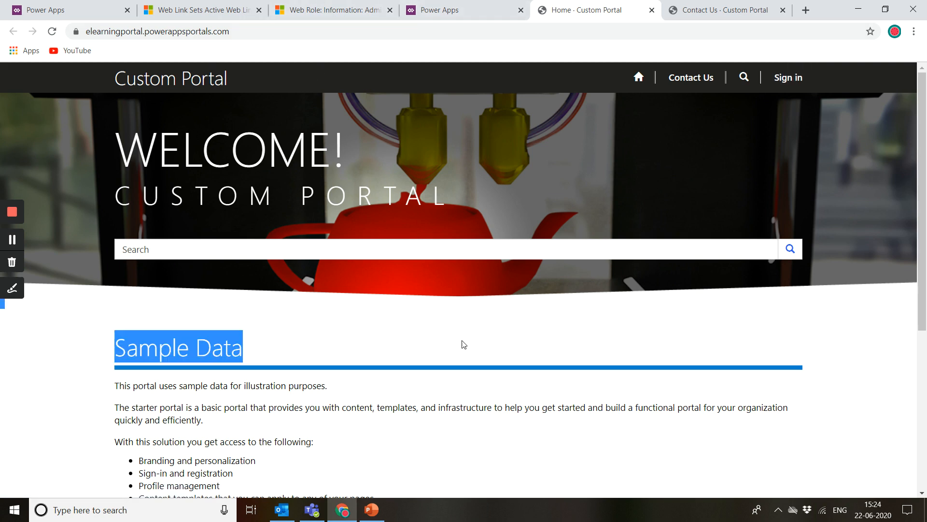
pyautogui.click(838, 333)
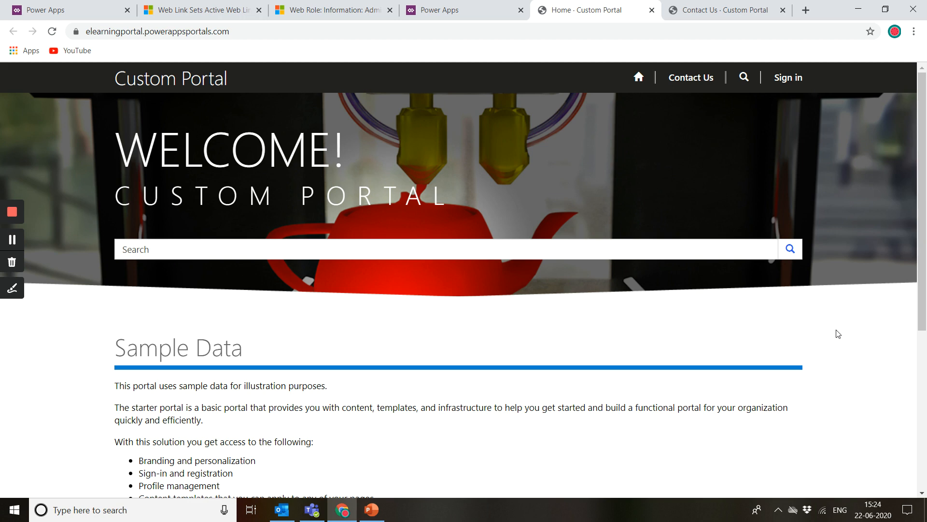
# Step: Open the Primary Navigation web link set and examine its links against the portal's home page
pyautogui.click(227, 10)
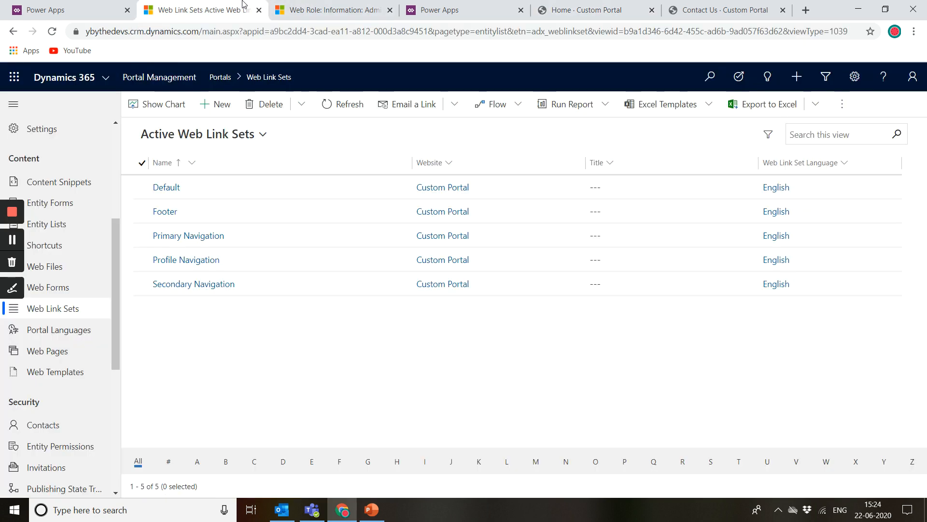
pyautogui.click(192, 237)
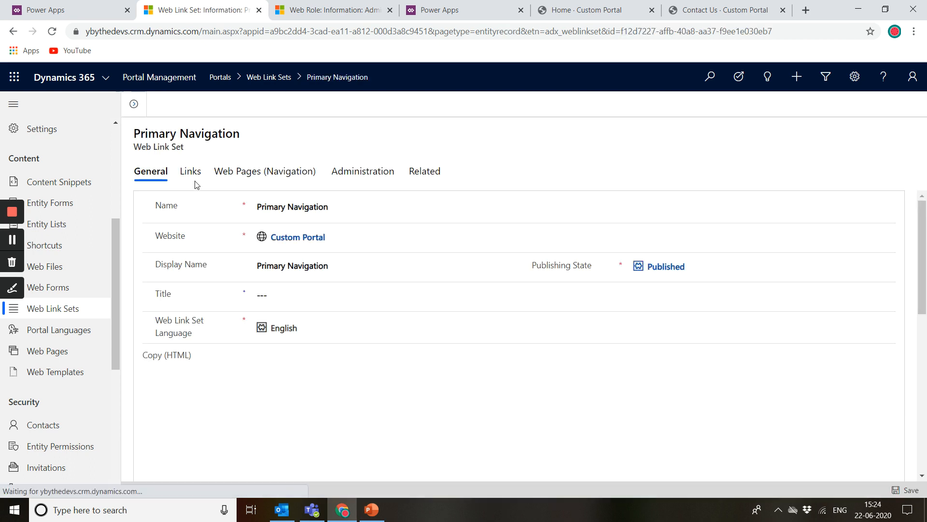
pyautogui.click(196, 172)
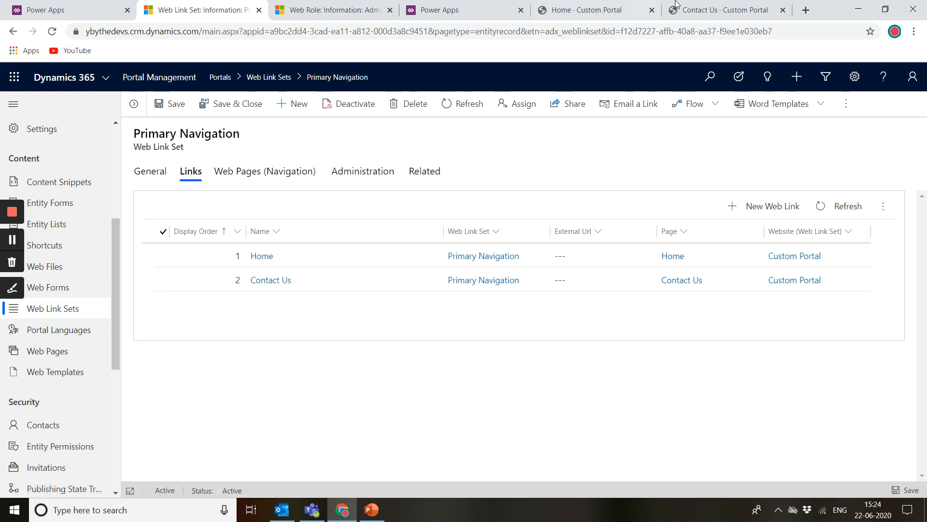
pyautogui.click(579, 9)
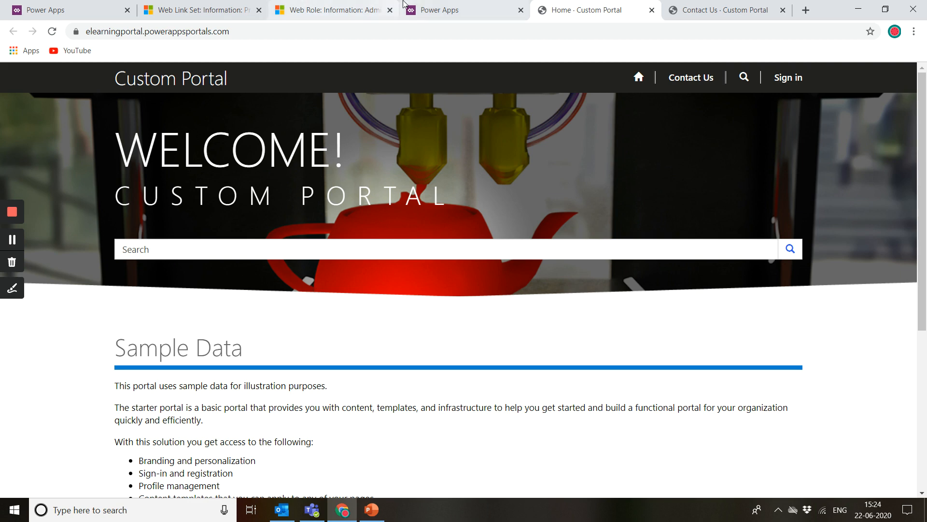
pyautogui.click(345, 4)
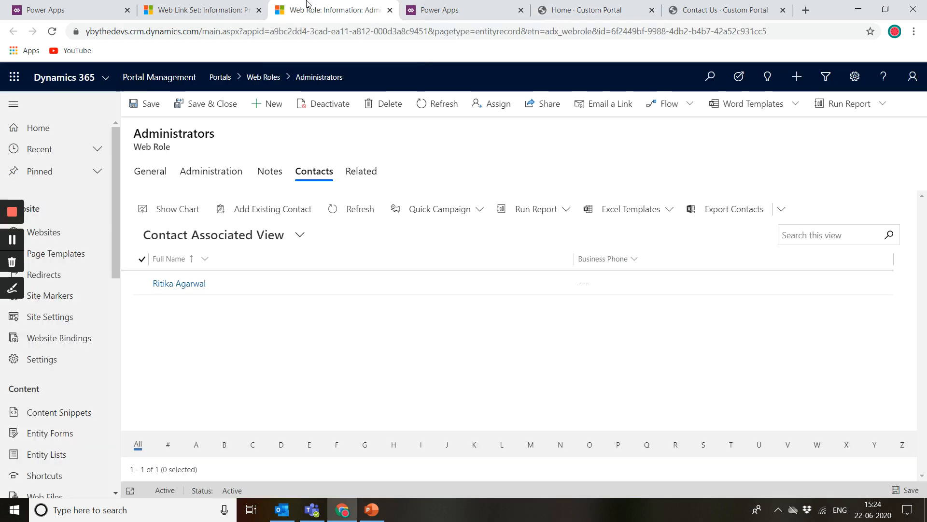
pyautogui.click(198, 9)
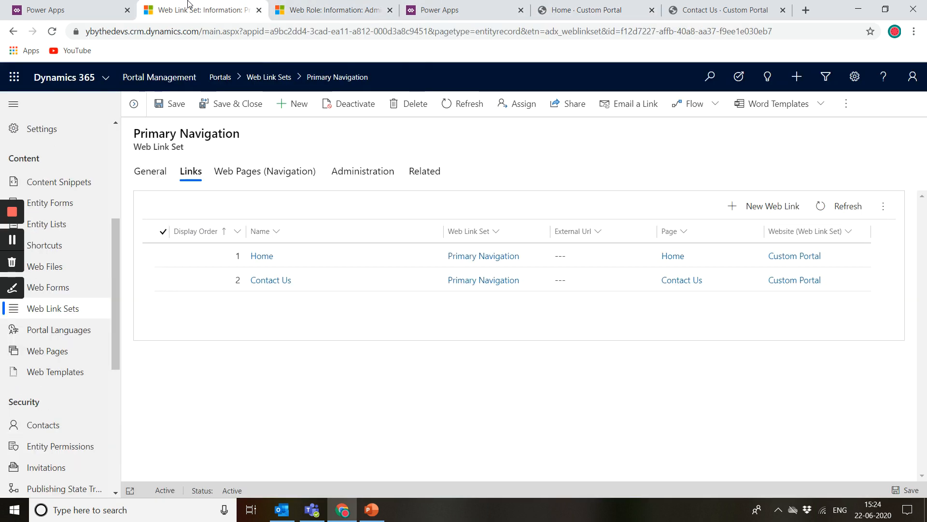
# Step: Browse the Portal Languages and Web Pages lists and compare the Contact Us page in the portal
pyautogui.click(73, 332)
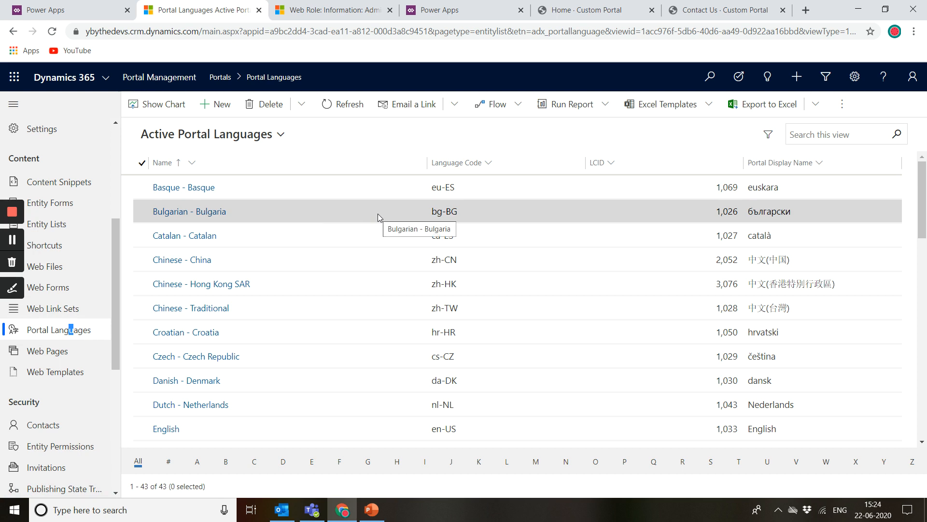
pyautogui.click(61, 353)
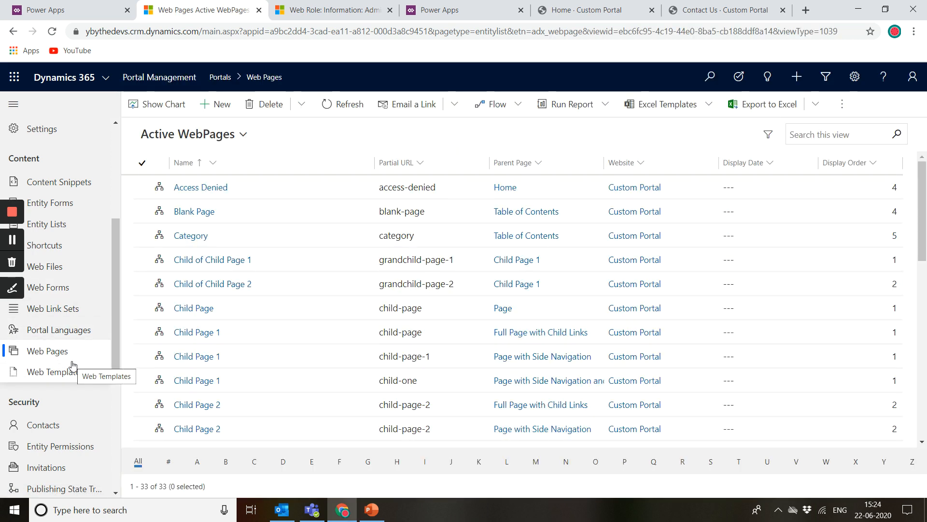
pyautogui.scroll(-3, 398, 379)
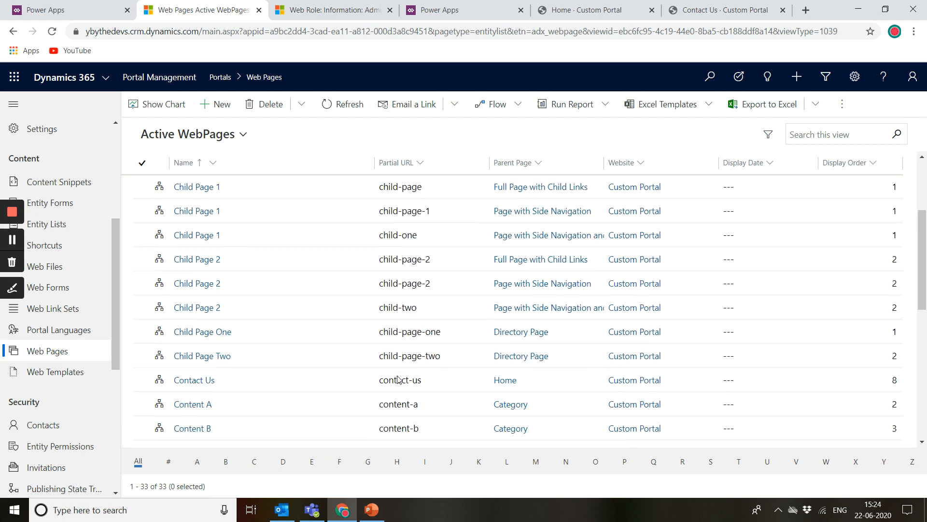
pyautogui.scroll(-8, 398, 380)
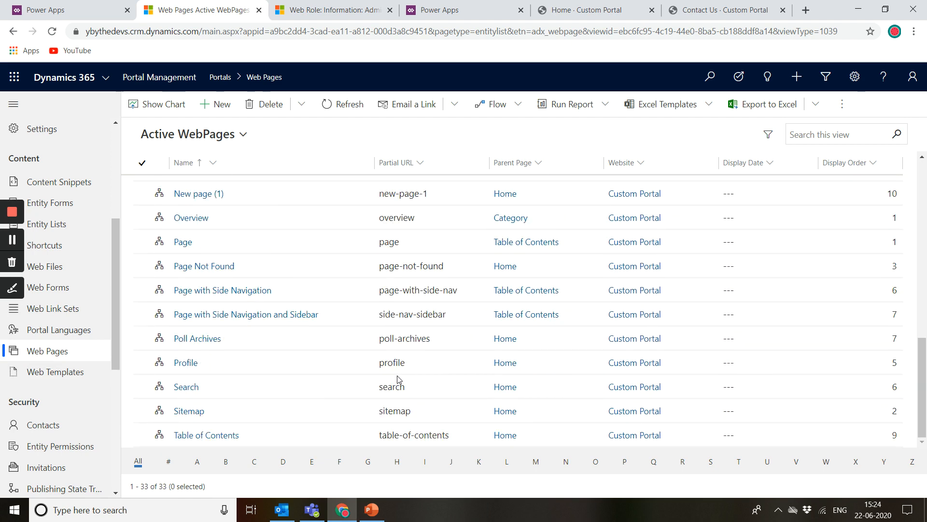
pyautogui.click(739, 9)
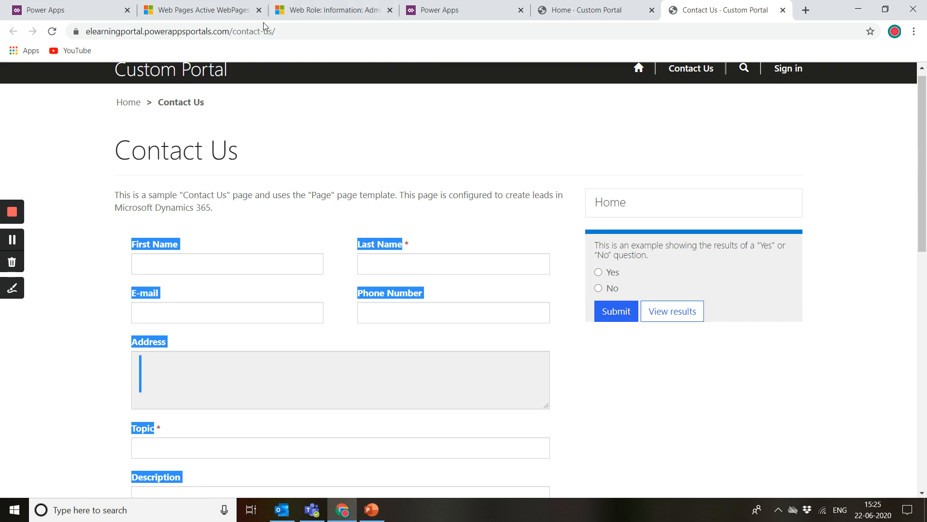
pyautogui.click(437, 10)
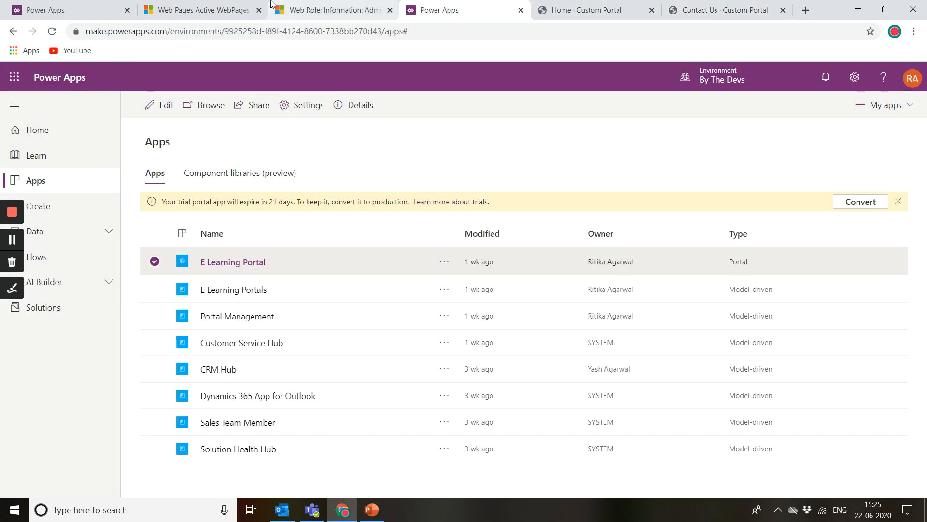
pyautogui.click(319, 9)
pyautogui.click(230, 5)
pyautogui.scroll(5, 377, 378)
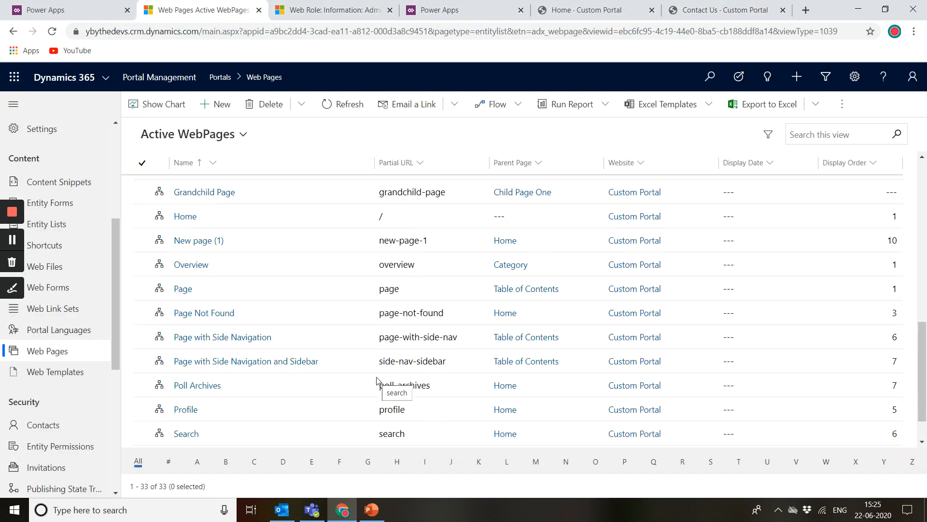
pyautogui.scroll(1, 377, 380)
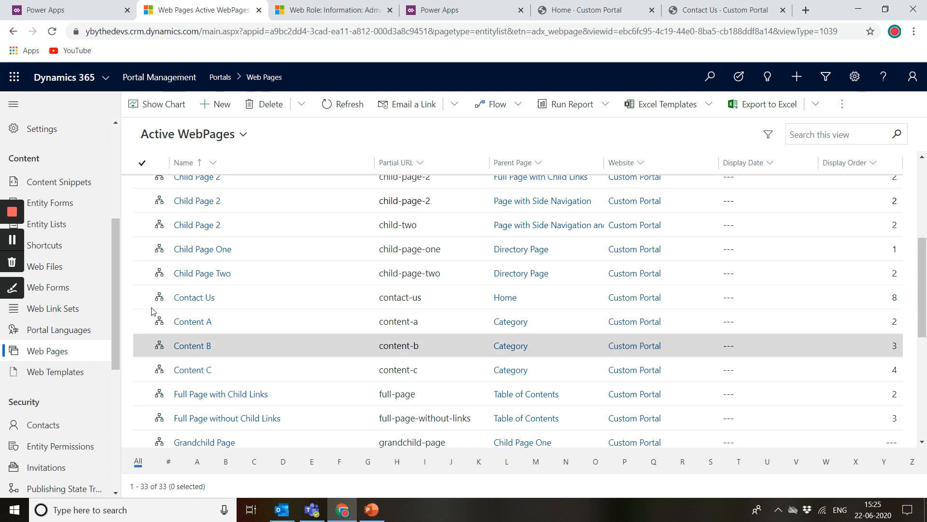
# Step: Open the Contact Us web page and set its partial URL to contact-us666
pyautogui.rightClick(203, 297)
pyautogui.click(202, 297)
pyautogui.click(202, 297)
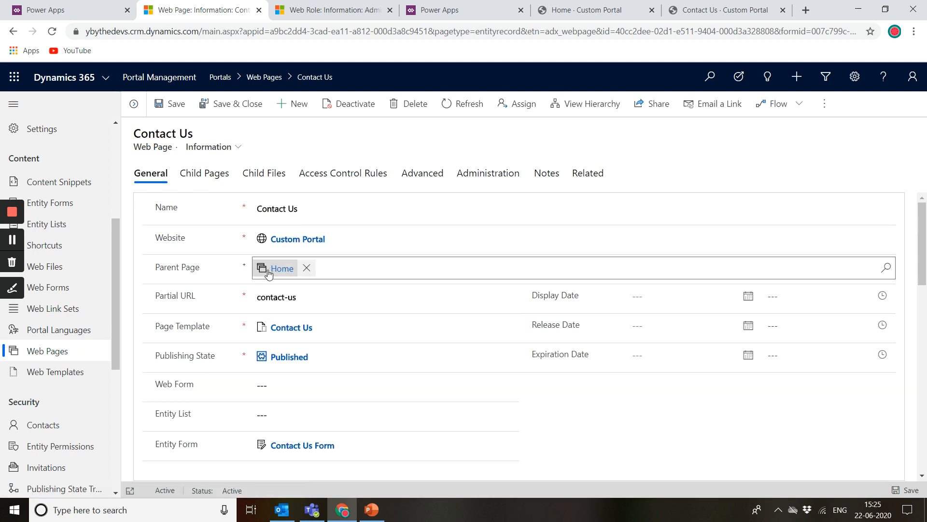
pyautogui.click(309, 297)
pyautogui.moveTo(305, 296); pyautogui.dragTo(247, 304)
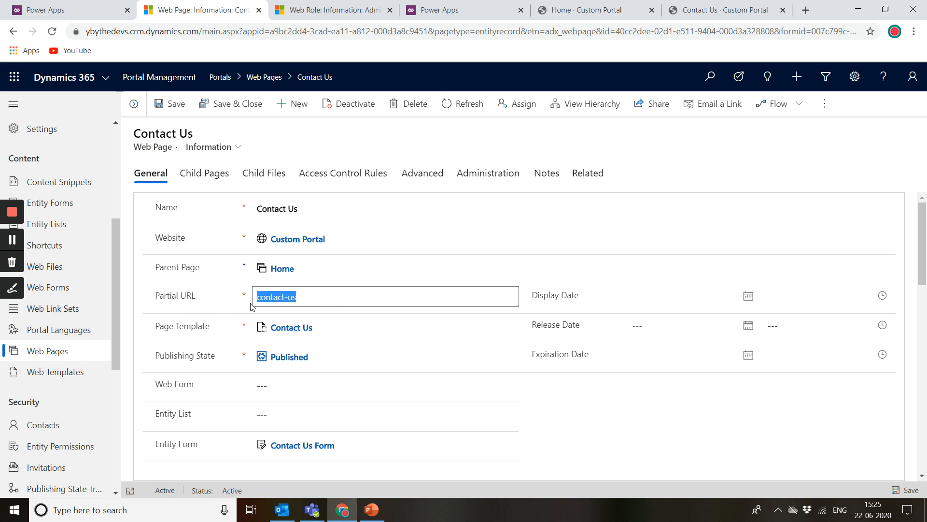
pyautogui.click(312, 299)
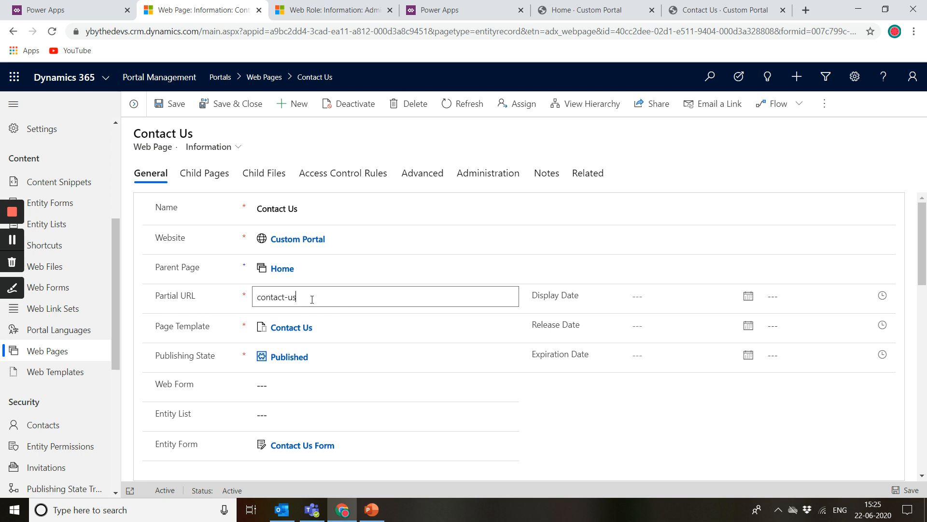
pyautogui.write('666')
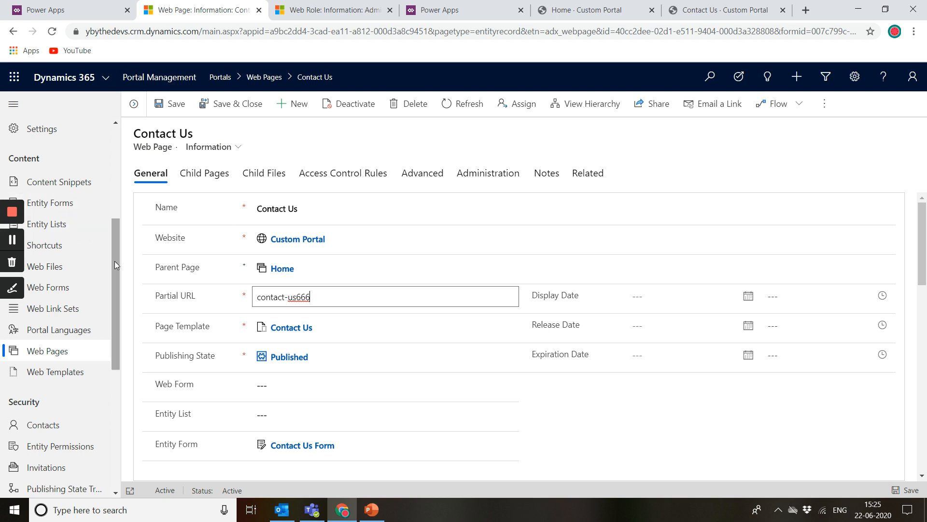
pyautogui.moveTo(114, 260); pyautogui.dragTo(124, 170)
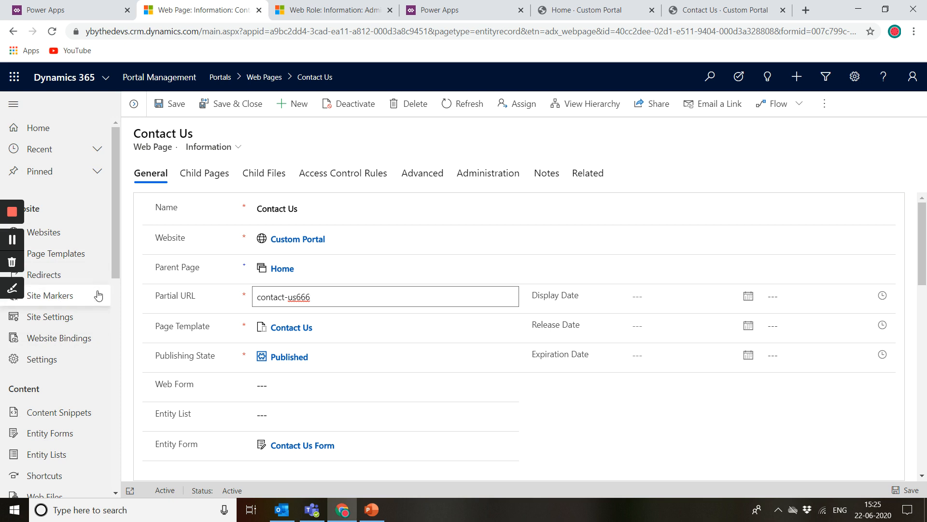
pyautogui.doubleClick(295, 298)
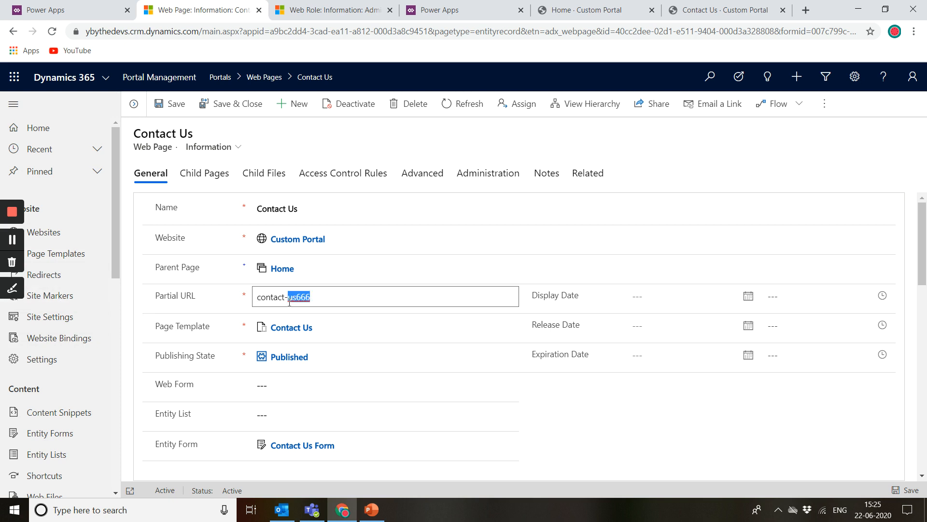
pyautogui.click(316, 297)
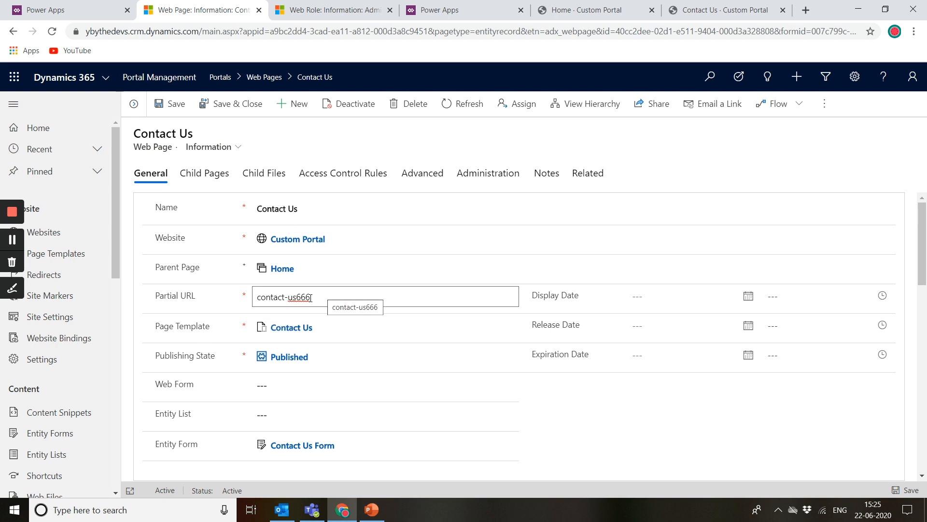
pyautogui.scroll(-5, 69, 396)
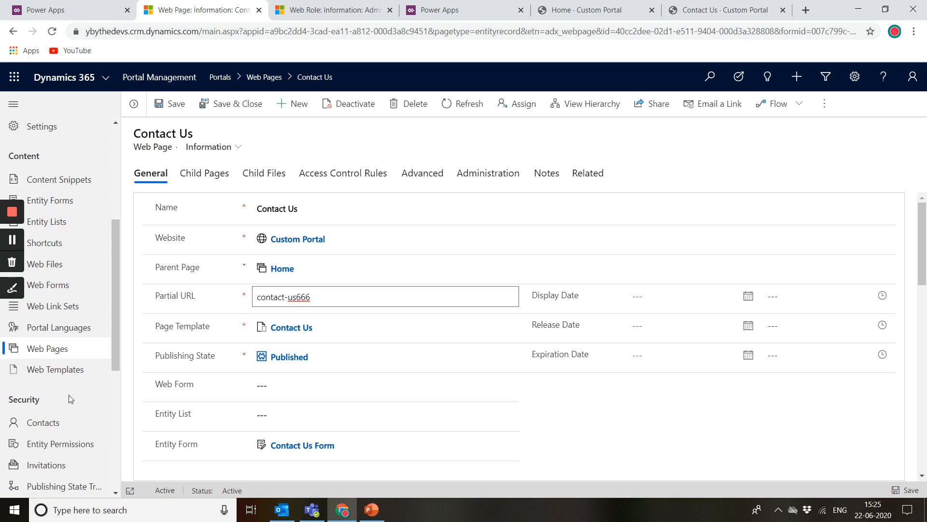
pyautogui.scroll(-2, 69, 396)
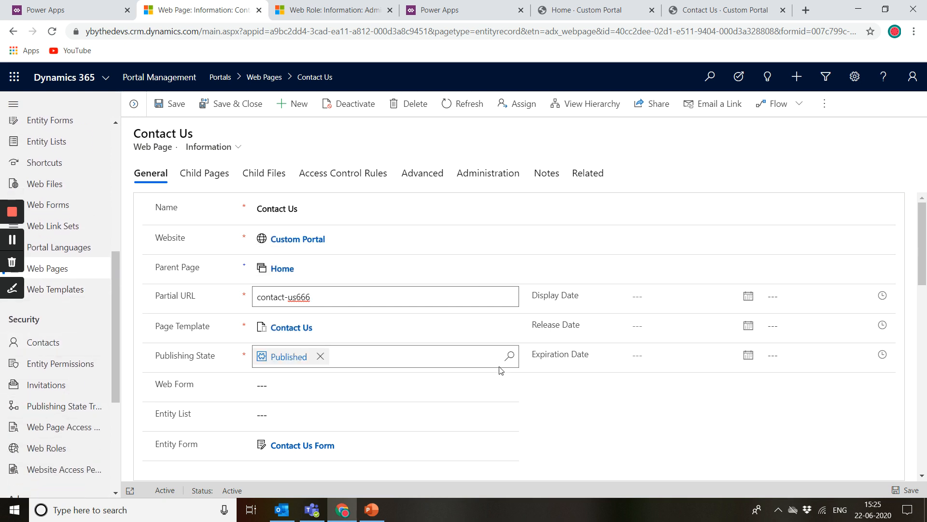
# Step: Compare the Contact Us web page record with the portal's Contact Us page and save the record
pyautogui.scroll(-2, 500, 367)
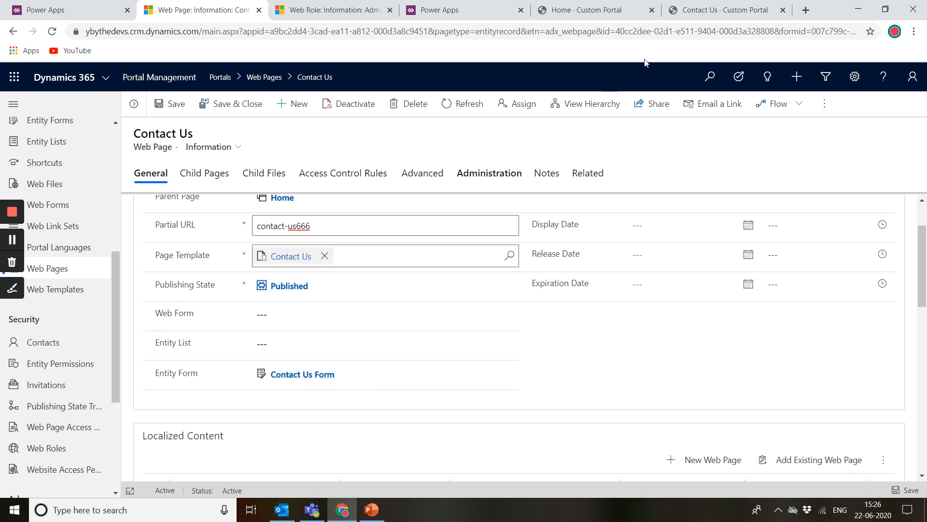
pyautogui.click(722, 3)
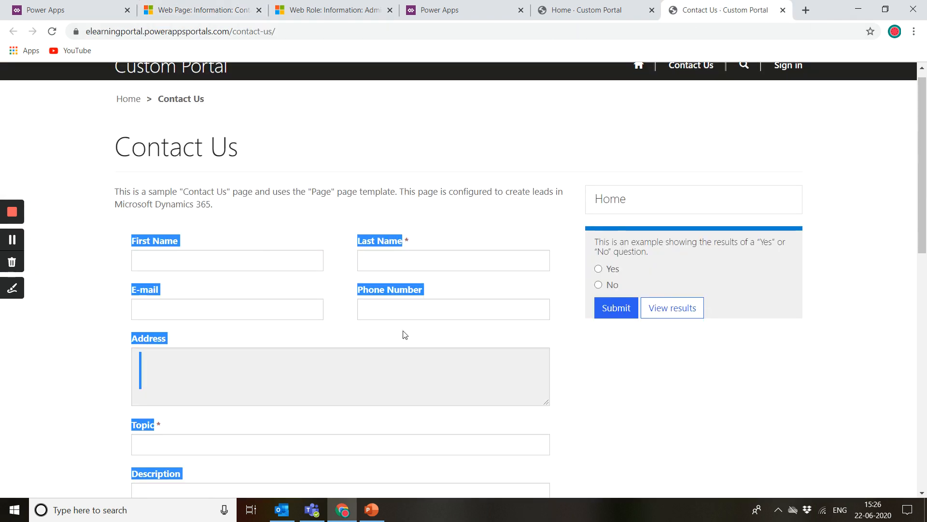
pyautogui.scroll(-5, 404, 330)
pyautogui.scroll(5, 403, 330)
pyautogui.scroll(-10, 404, 330)
pyautogui.scroll(10, 403, 330)
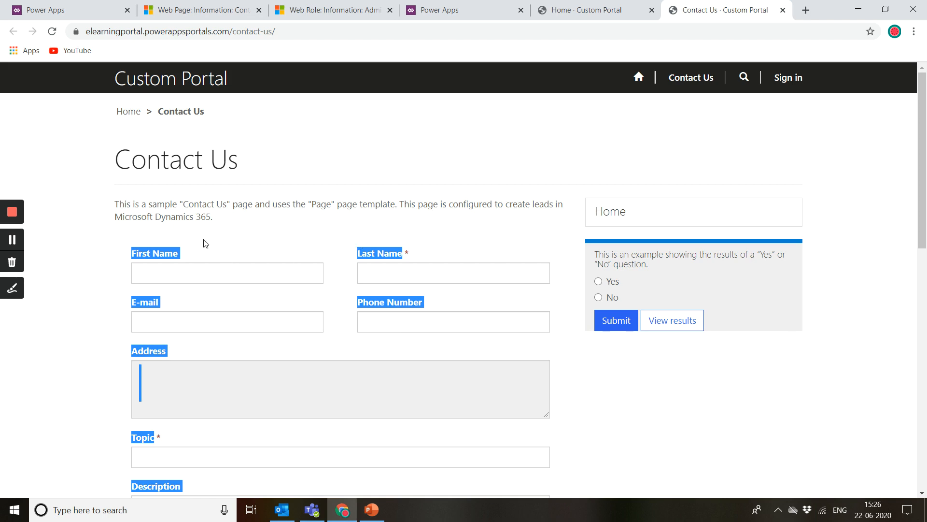
pyautogui.click(256, 4)
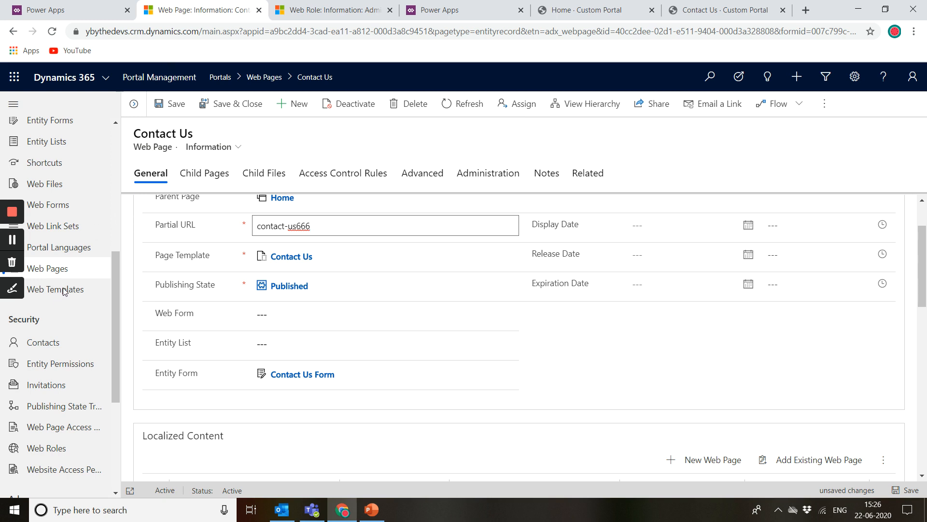
pyautogui.hotkey('ctrl', 's')
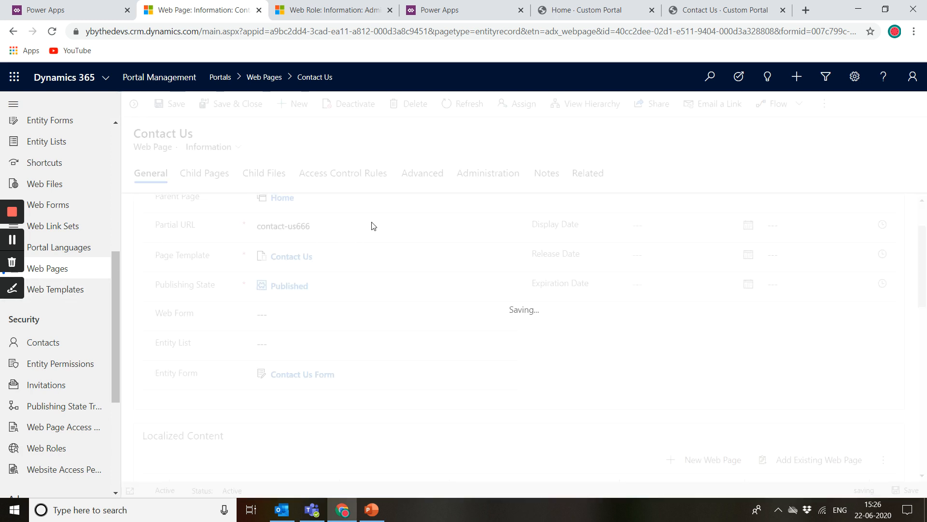
# Step: Browse the Web Templates list and check the portal's Contact Us page address
pyautogui.click(657, 3)
pyautogui.click(695, 4)
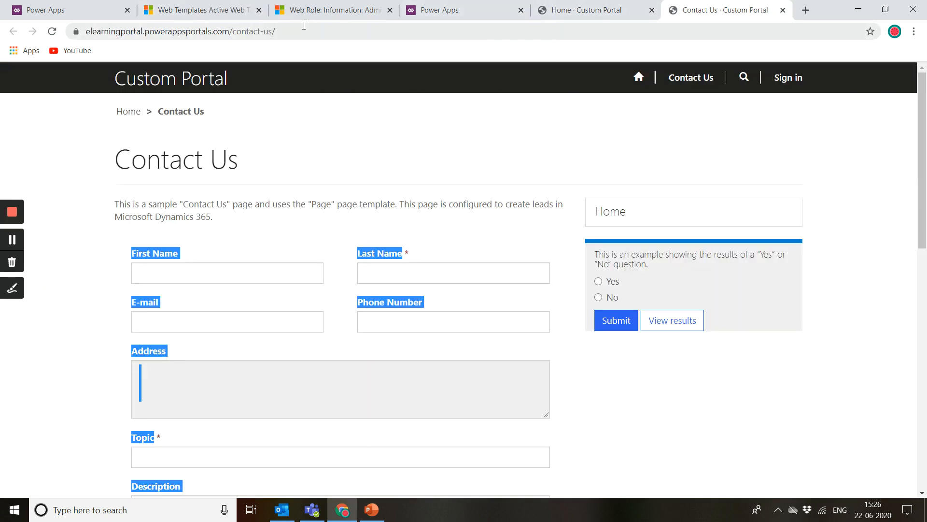
pyautogui.click(272, 32)
pyautogui.click(272, 32)
pyautogui.click(202, 9)
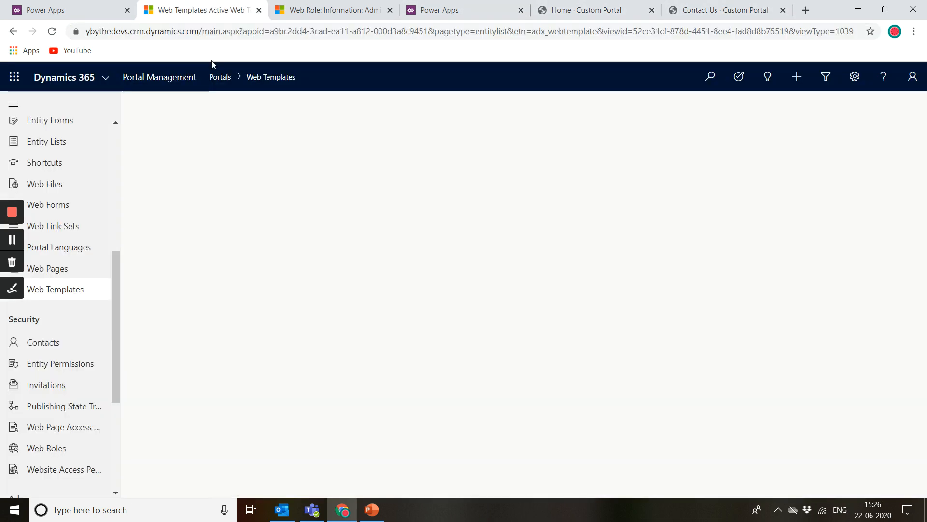
pyautogui.scroll(-1, 238, 230)
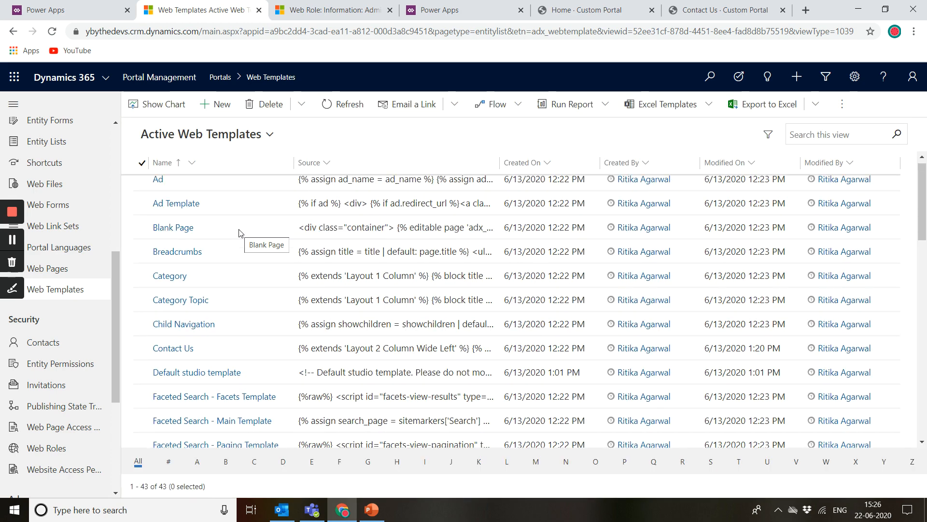
pyautogui.scroll(-4, 239, 233)
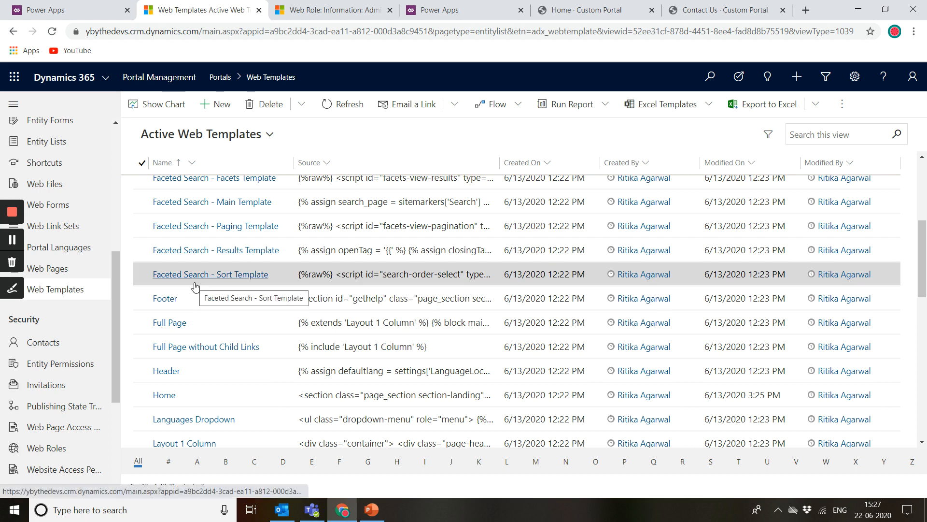
# Step: Open the Contacts list and compare it with the portal's Contact Us page
pyautogui.click(78, 350)
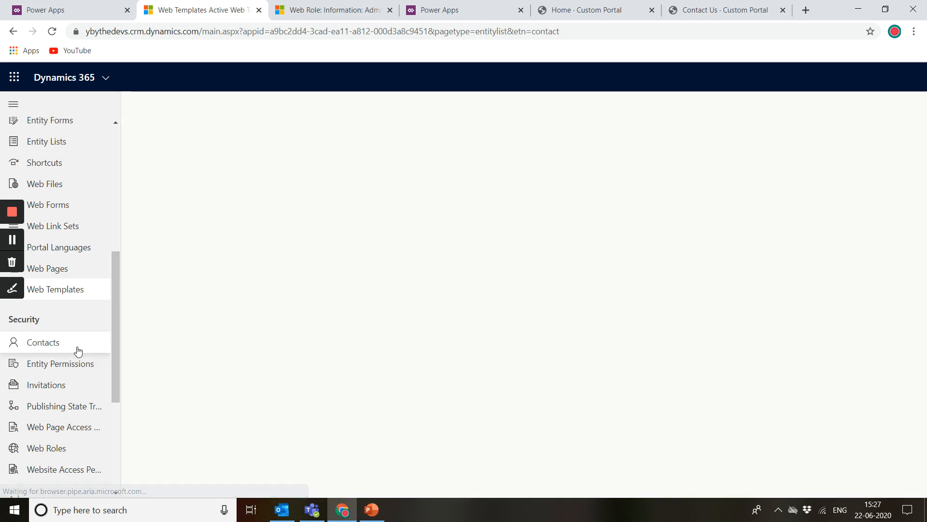
pyautogui.scroll(-2, 76, 444)
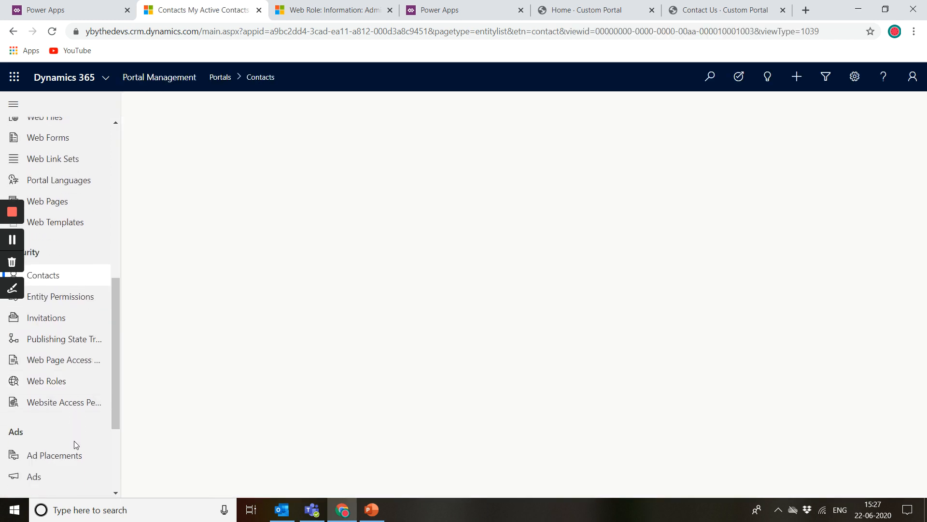
pyautogui.scroll(-1, 76, 444)
pyautogui.scroll(2, 76, 445)
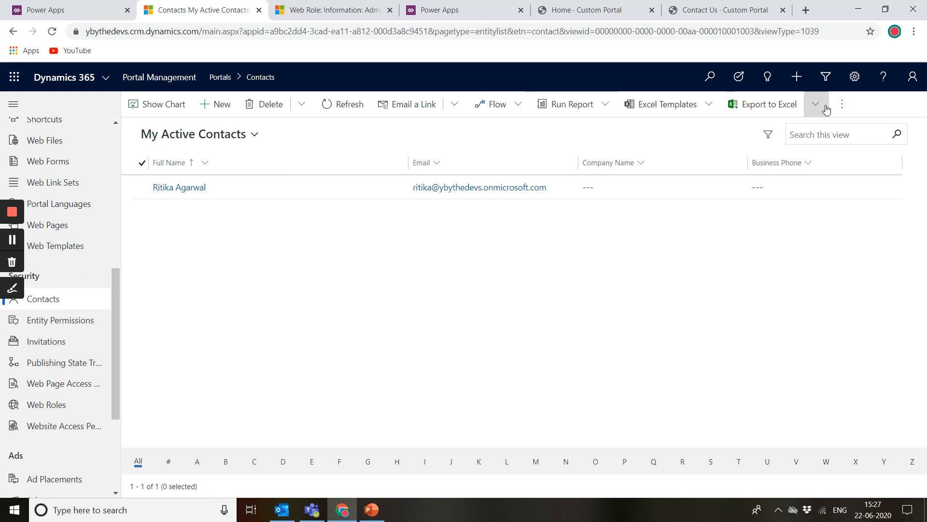
pyautogui.click(715, 9)
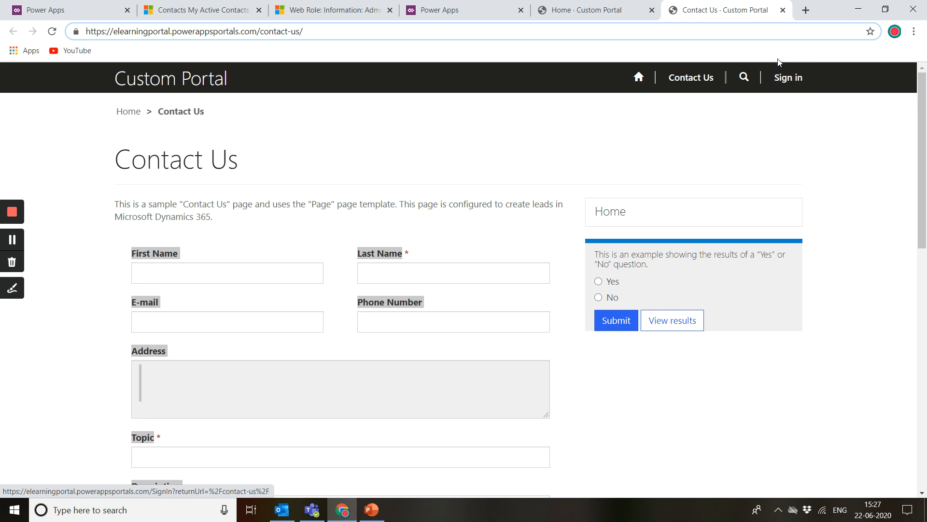
pyautogui.click(225, 3)
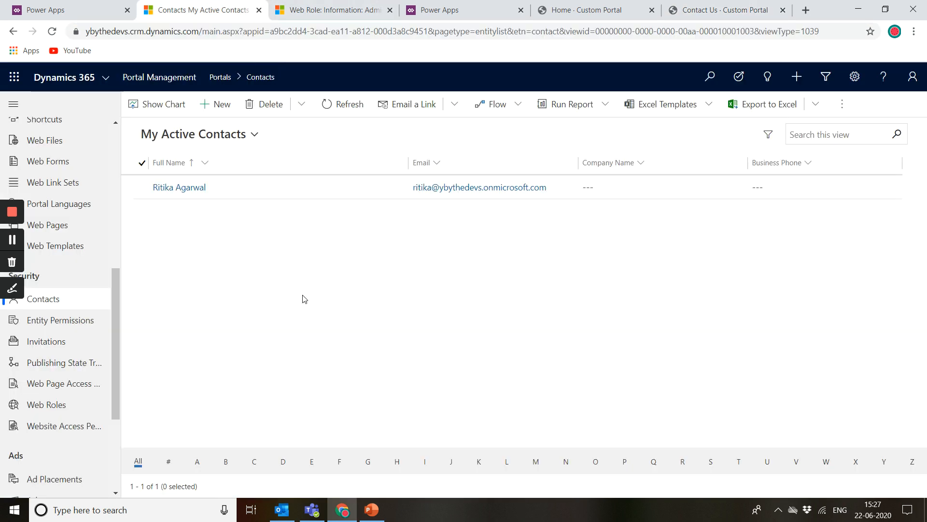
# Step: Open the contact record, scroll its summary, and view its related Web Roles
pyautogui.doubleClick(287, 192)
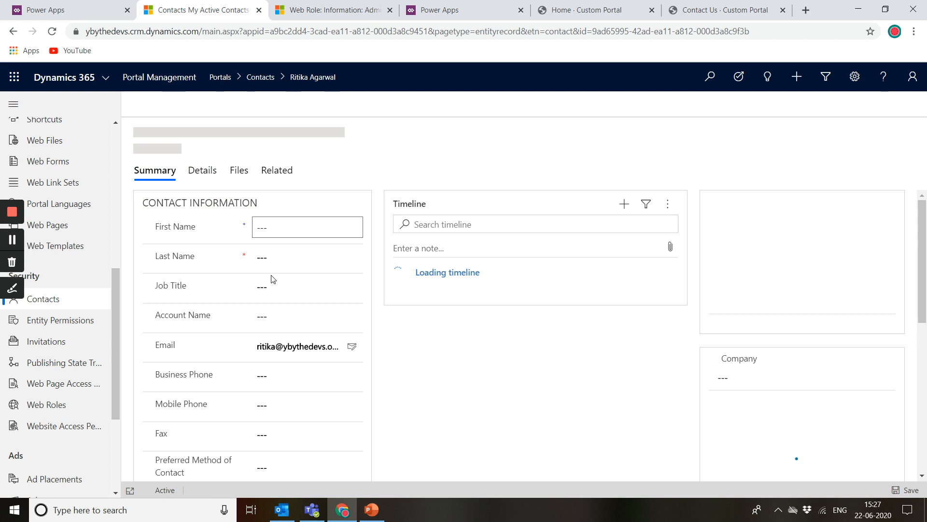
pyautogui.scroll(-2, 265, 322)
pyautogui.scroll(-5, 265, 317)
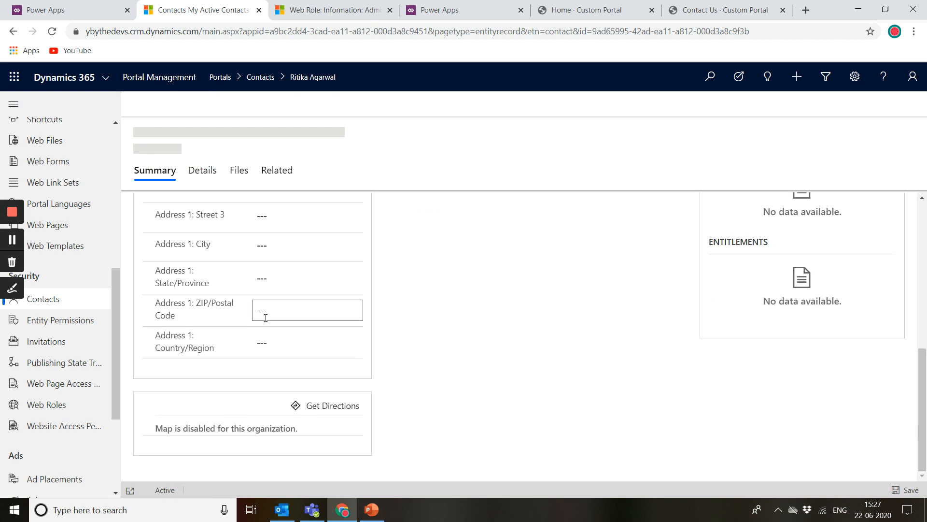
pyautogui.scroll(7, 265, 318)
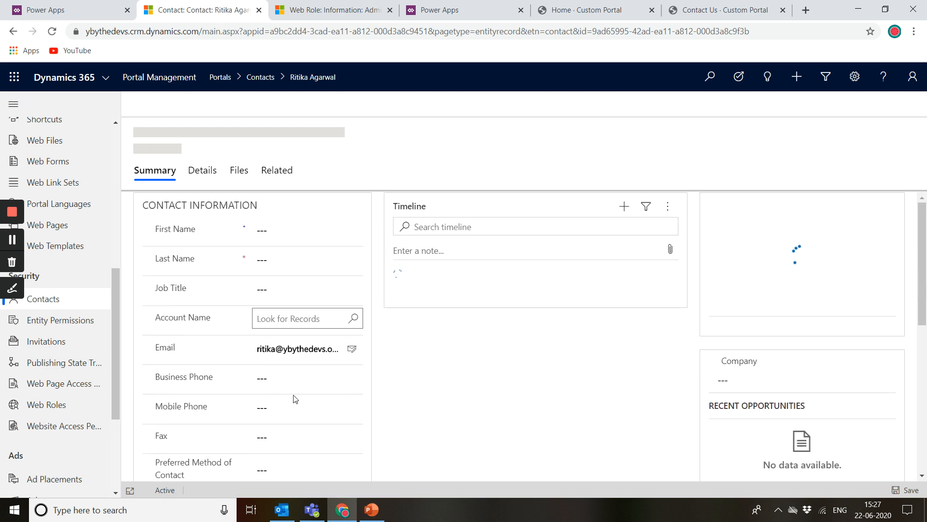
pyautogui.click(289, 175)
pyautogui.scroll(-2, 365, 435)
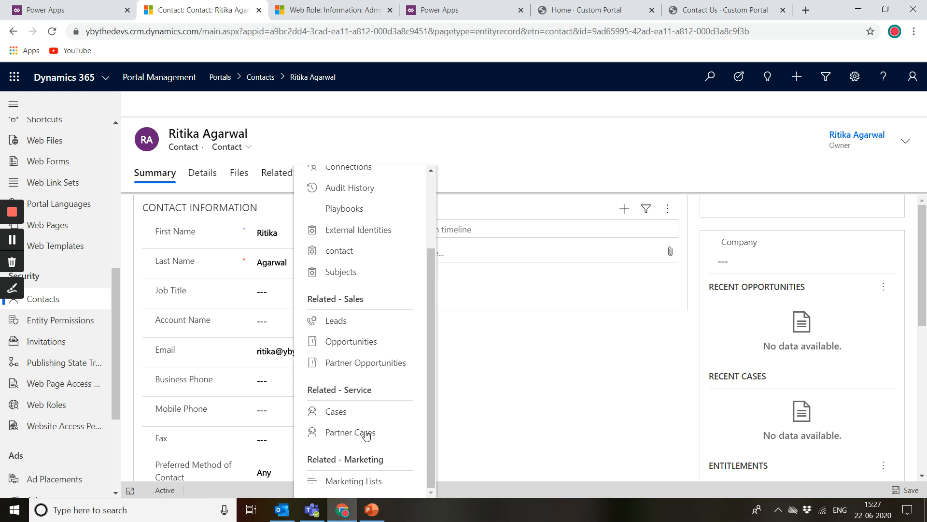
pyautogui.scroll(3, 374, 290)
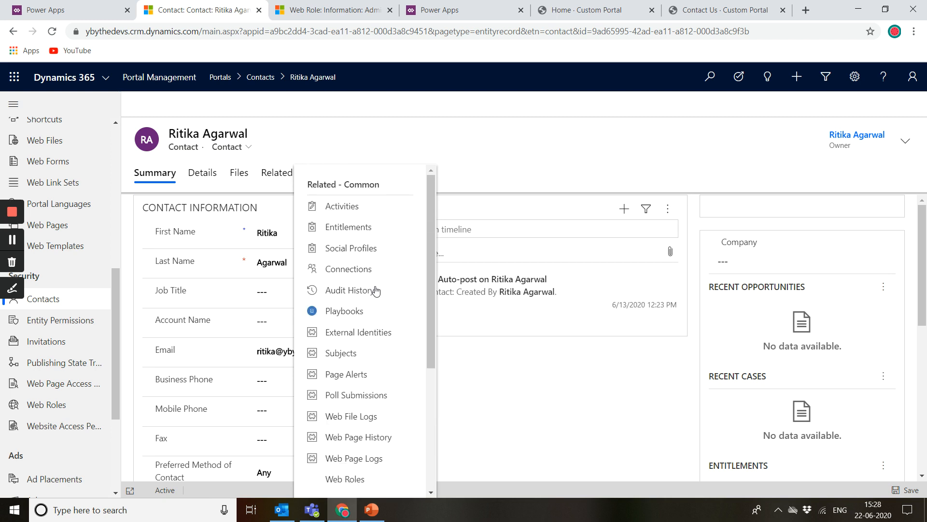
pyautogui.scroll(-2, 372, 425)
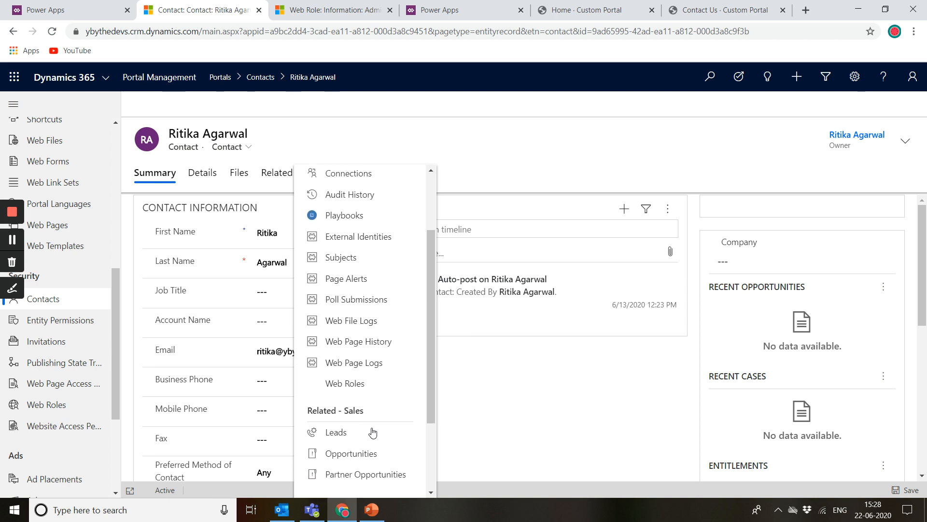
pyautogui.click(356, 385)
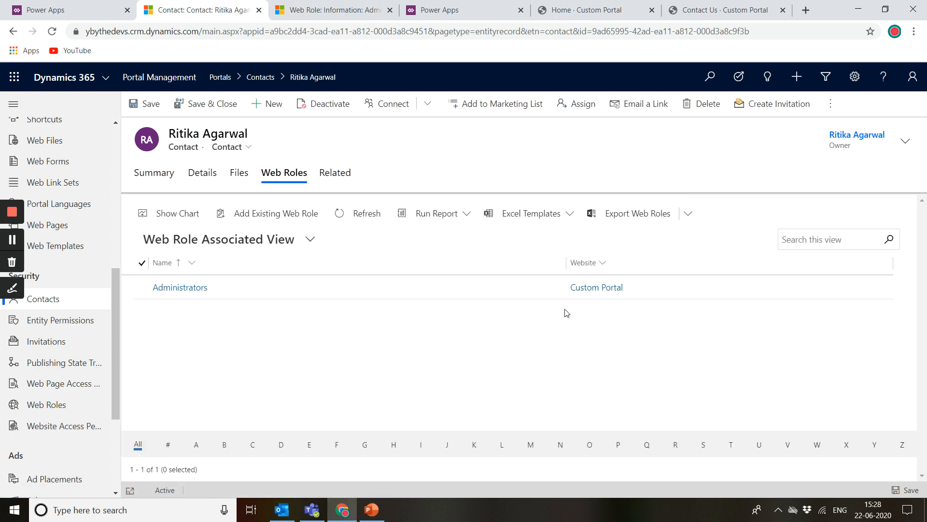
# Step: Browse all web roles available to add to the contact, then close the lookup without adding any
pyautogui.click(284, 213)
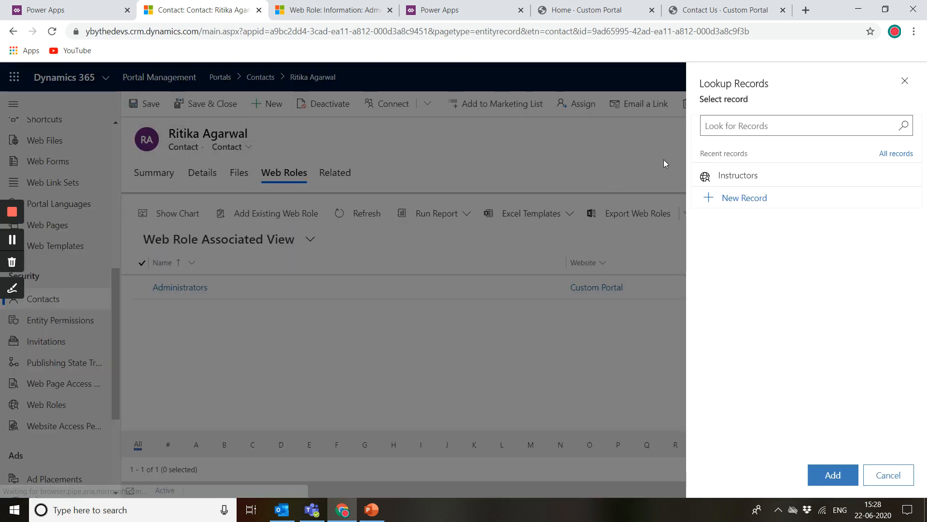
pyautogui.click(752, 127)
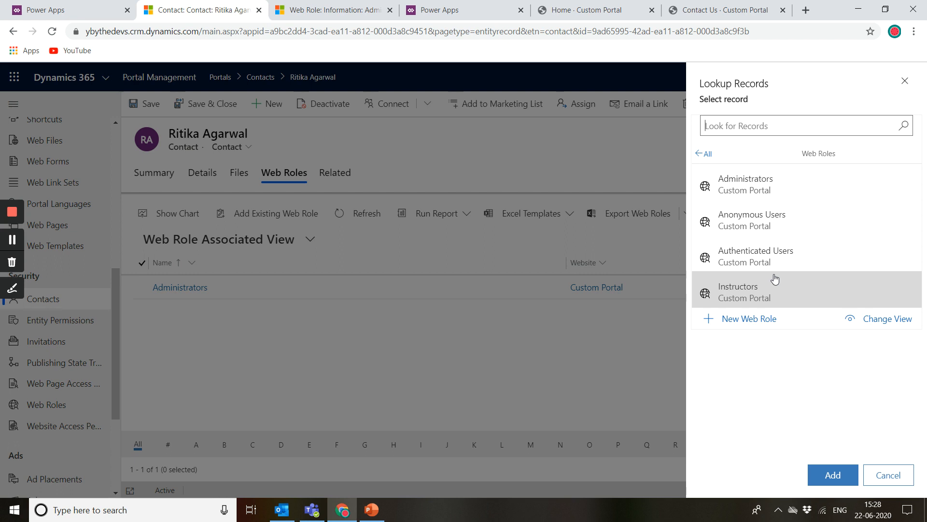
pyautogui.click(906, 82)
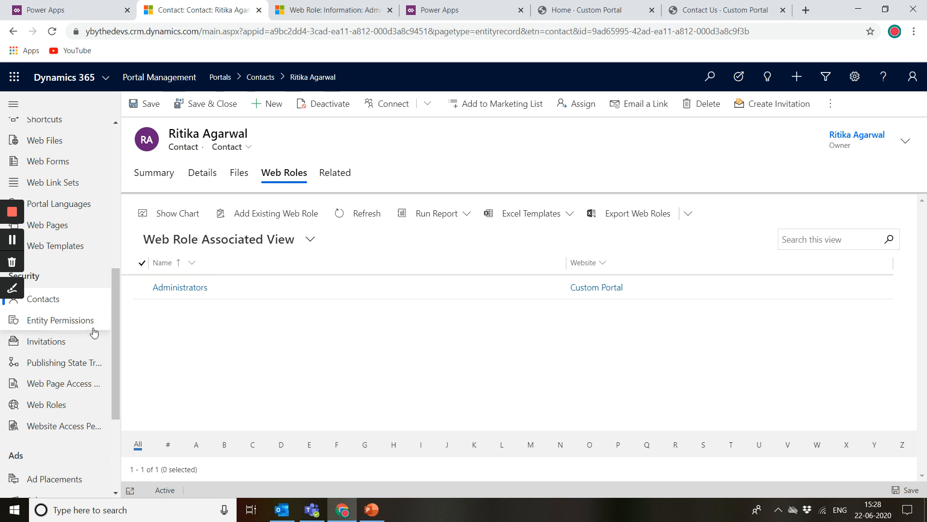
# Step: Open the Invitations list and the portal's sign-in page for comparison
pyautogui.click(74, 351)
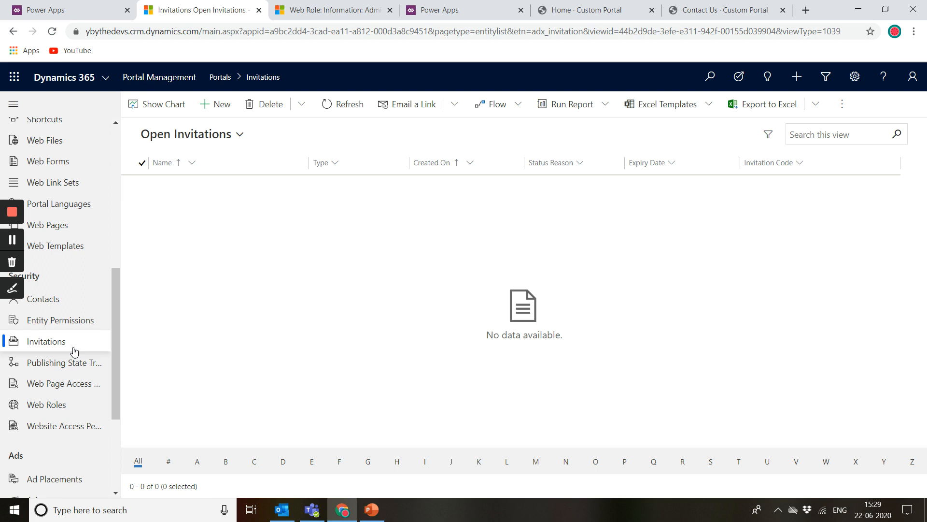
pyautogui.click(588, 5)
pyautogui.click(788, 77)
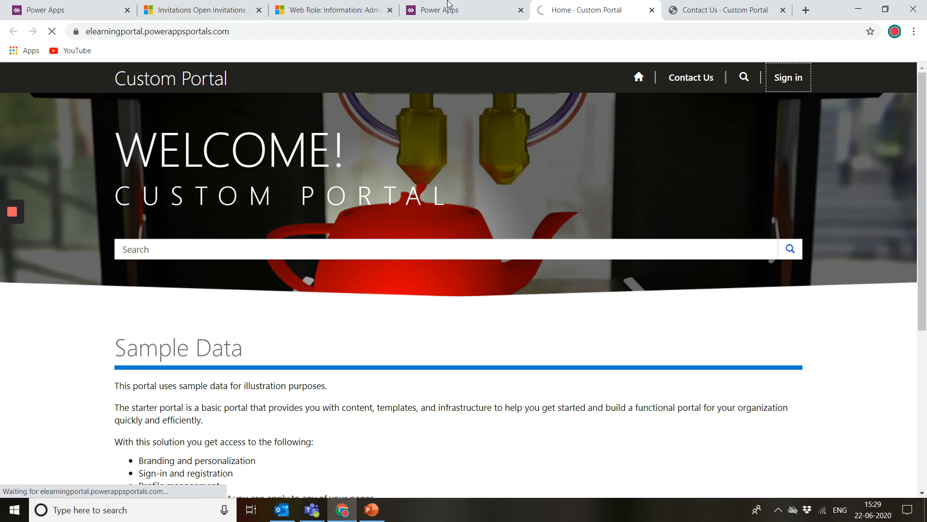
pyautogui.click(227, 9)
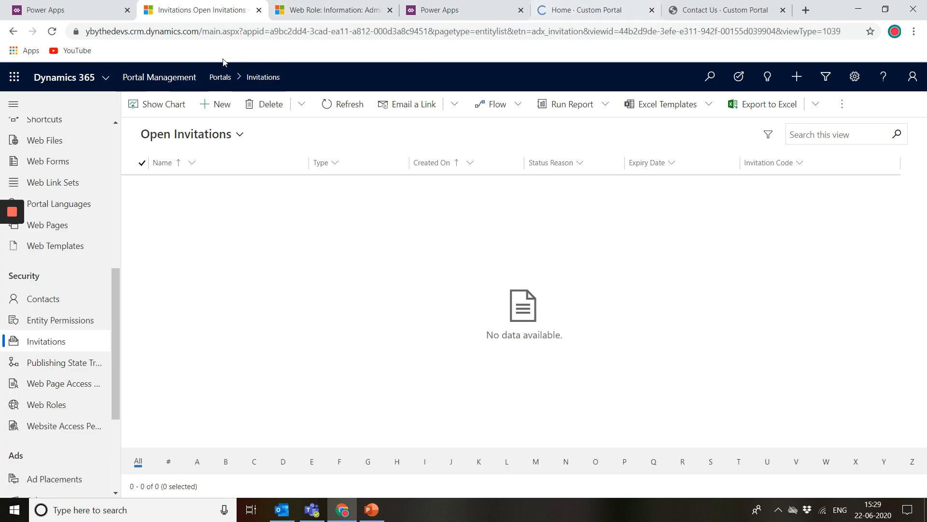
# Step: Start a new invitation record and inspect its Assign To Account field without saving
pyautogui.click(214, 107)
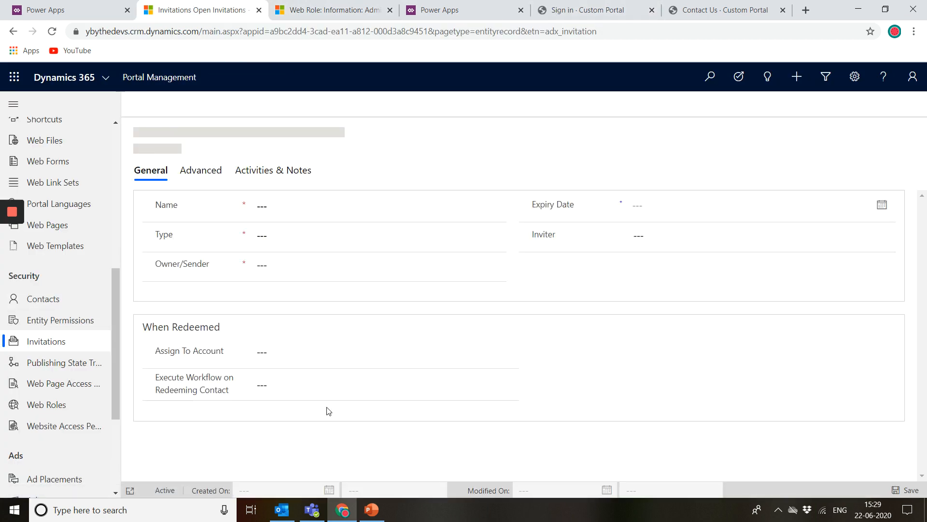
pyautogui.click(289, 361)
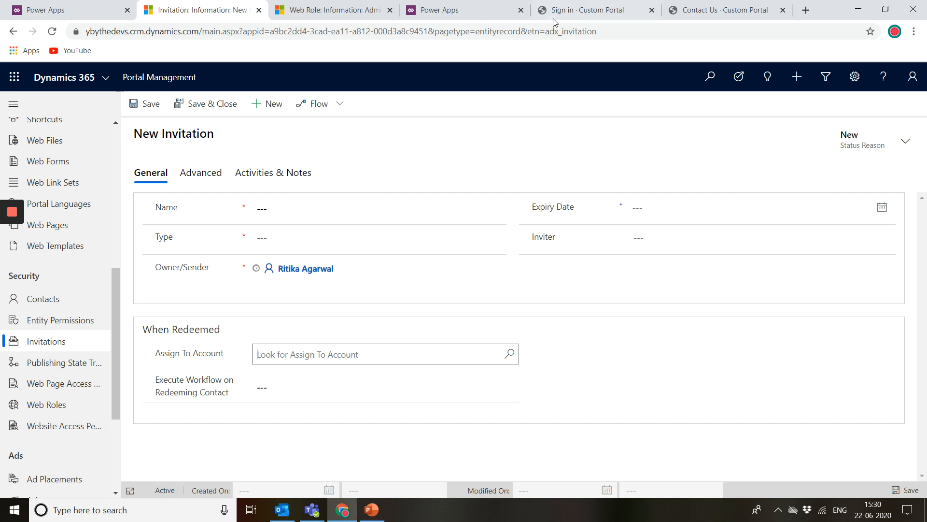
# Step: Switch to the portal's sign-in page and open its Redeem invitation tab to view the invitation code field
pyautogui.click(579, 10)
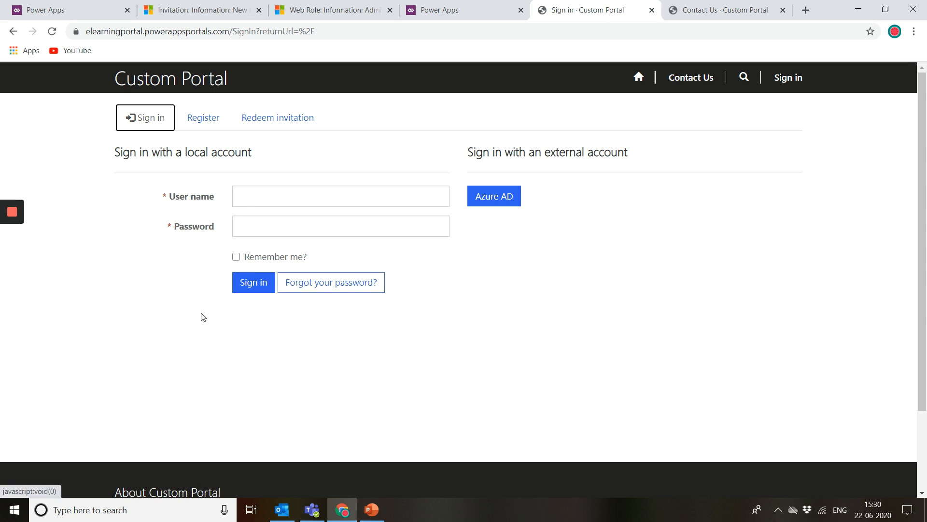
pyautogui.moveTo(202, 316); pyautogui.dragTo(175, 151)
pyautogui.click(162, 191)
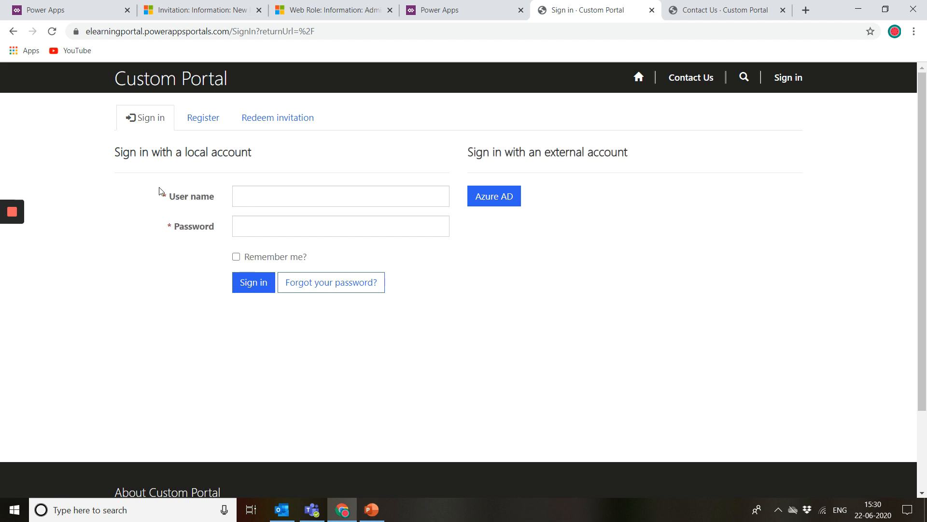
pyautogui.click(306, 118)
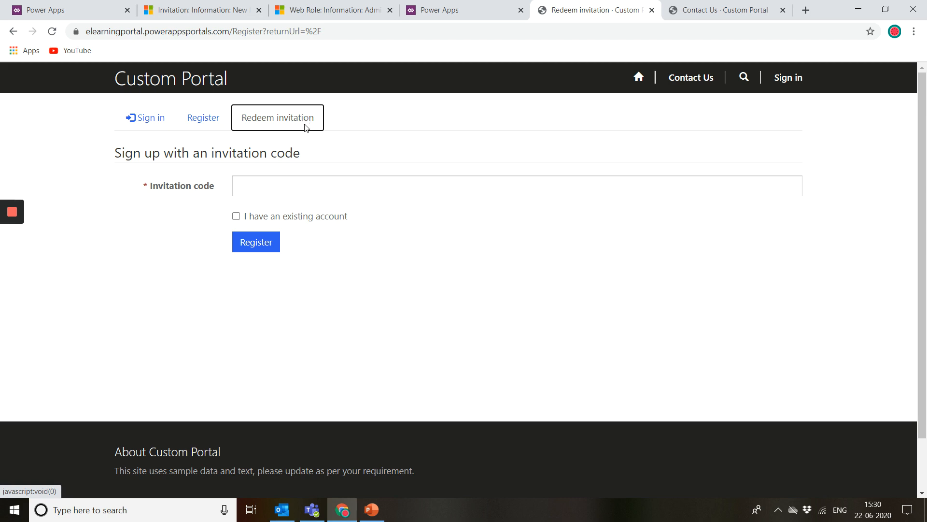
pyautogui.click(289, 182)
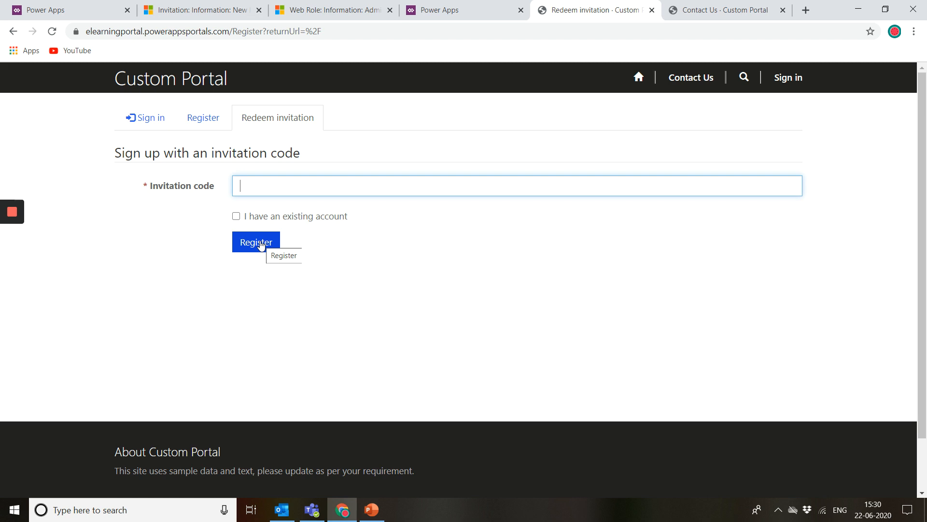
# Step: Return to Portal Management and open the Web Page Access Control Rules list
pyautogui.click(235, 6)
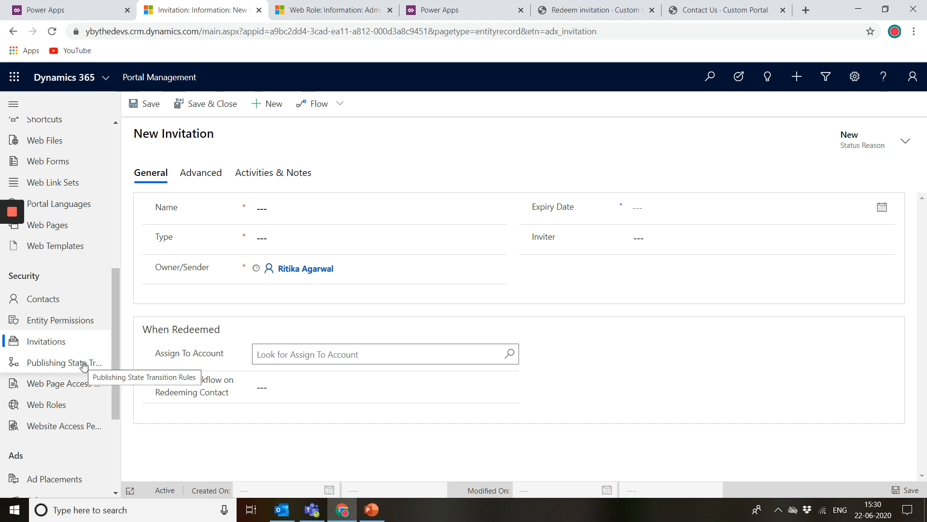
pyautogui.scroll(-1, 84, 365)
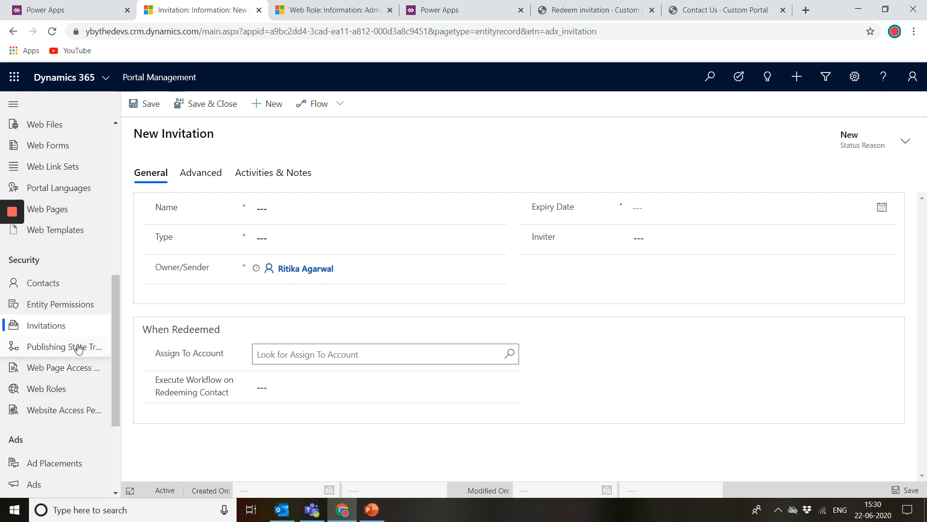
pyautogui.click(79, 347)
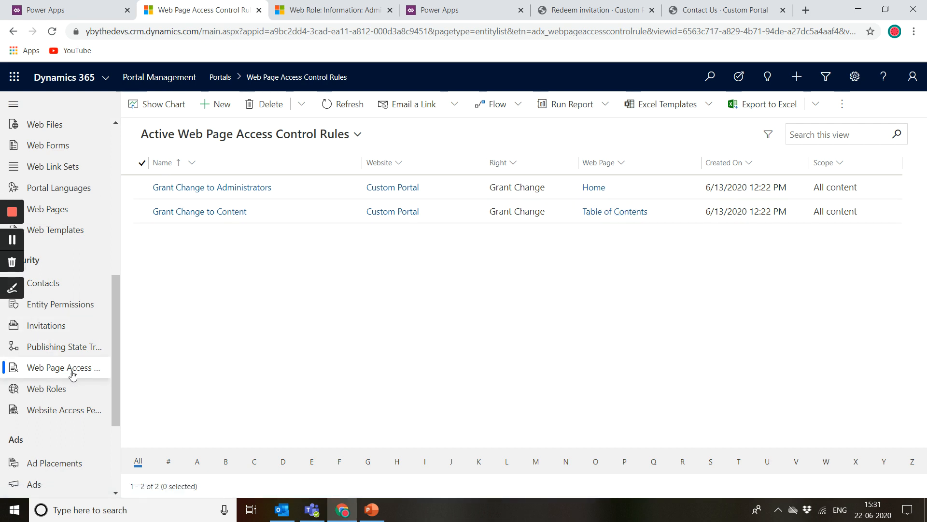
# Step: Scroll through the remaining navigation sections, including Ads, Polls and Administration
pyautogui.scroll(-1, 68, 372)
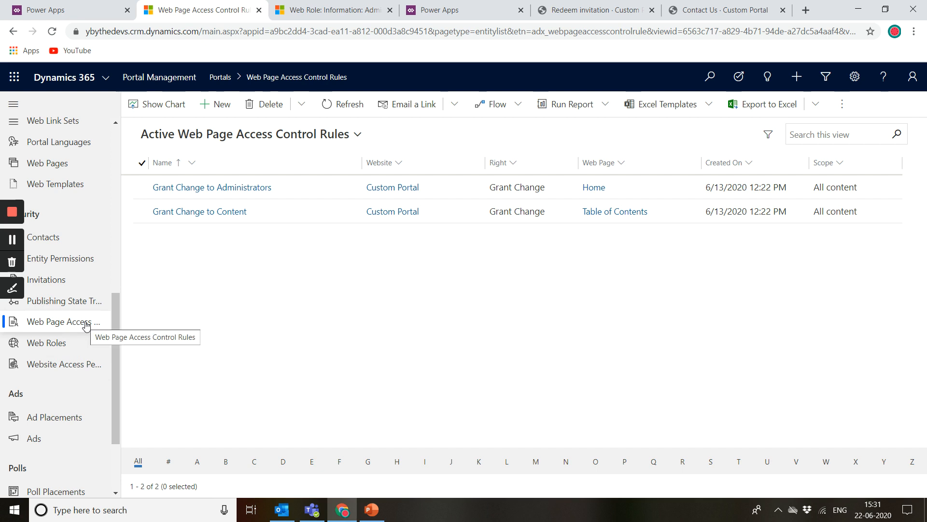
pyautogui.scroll(-1, 86, 325)
pyautogui.scroll(-1, 93, 404)
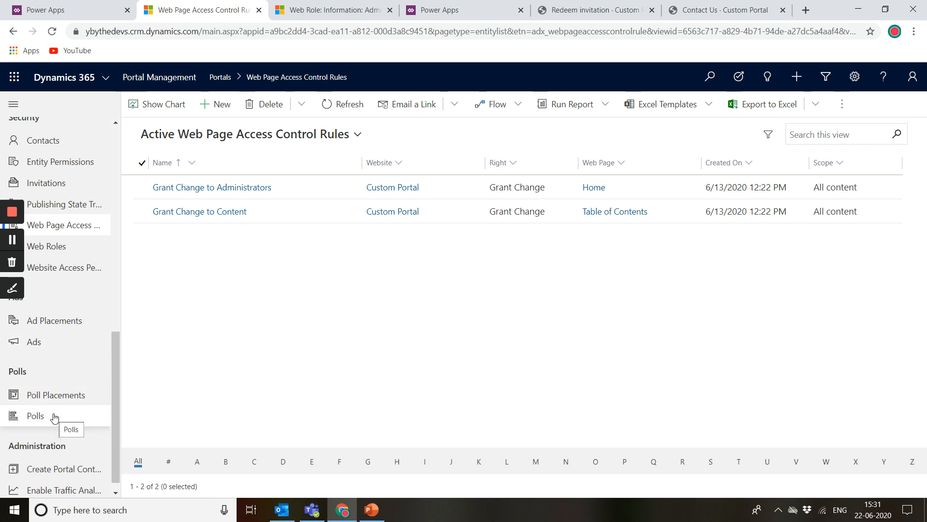
pyautogui.scroll(-1, 56, 470)
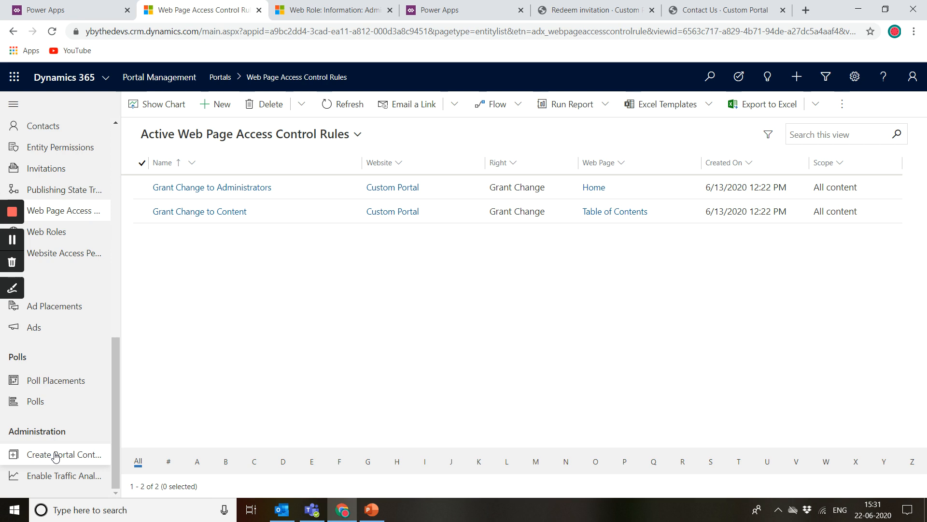
pyautogui.moveTo(118, 376); pyautogui.dragTo(126, 300)
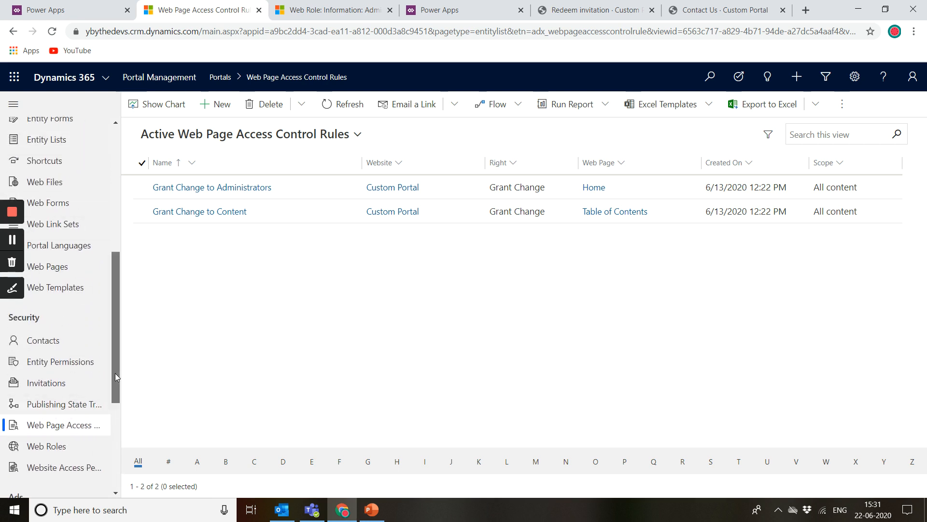
pyautogui.moveTo(115, 372); pyautogui.dragTo(76, 486)
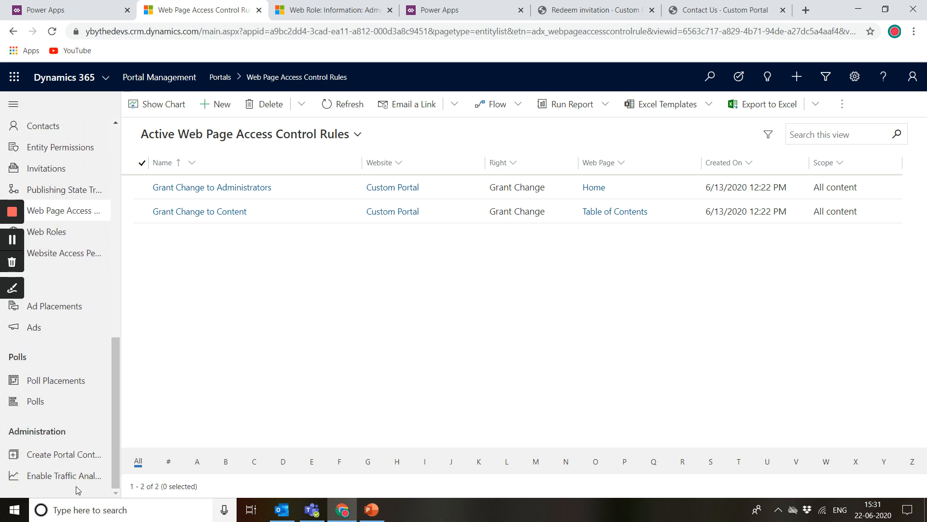
# Step: Open the Create Portal Content wizard and browse its Layout options without choosing a different one
pyautogui.click(45, 457)
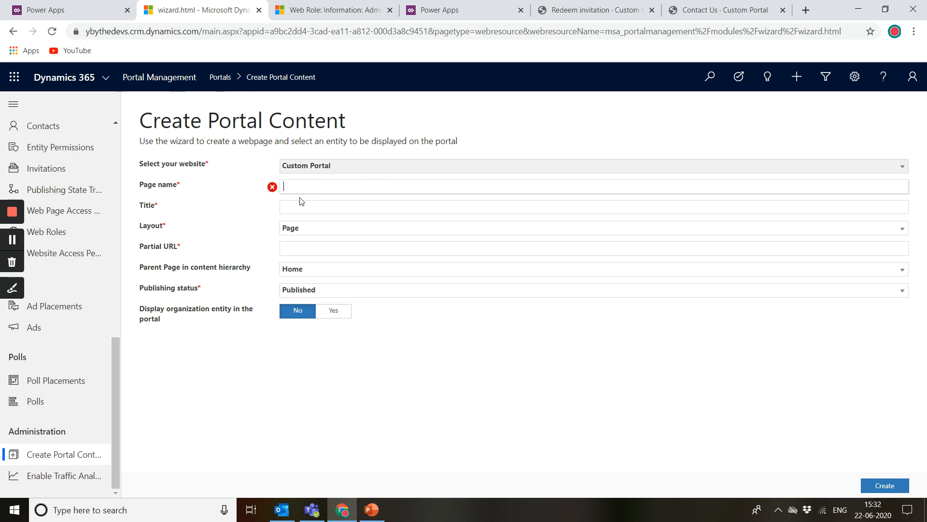
pyautogui.click(298, 231)
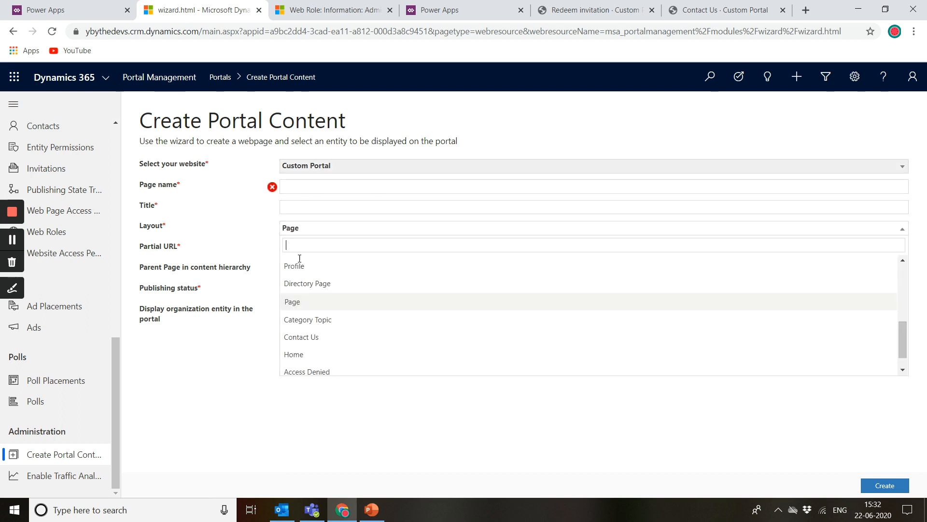
pyautogui.click(300, 255)
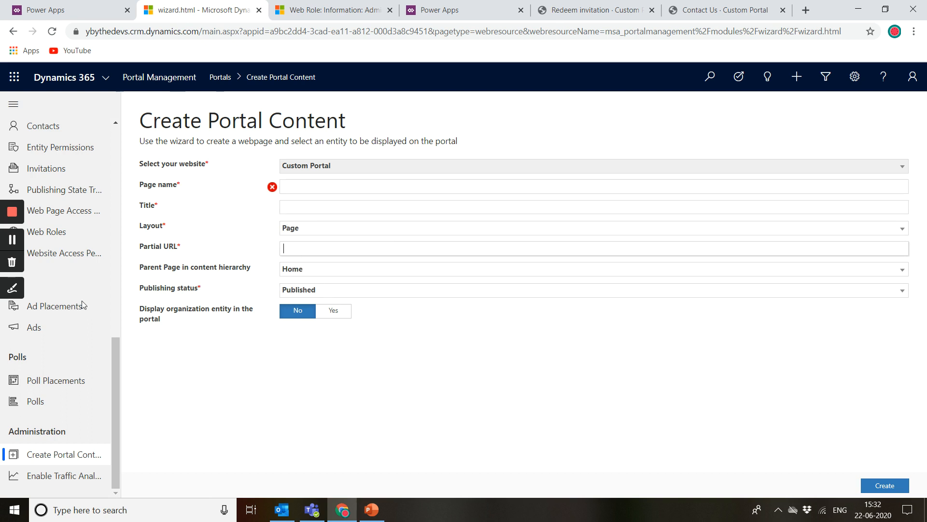
pyautogui.scroll(10, 71, 210)
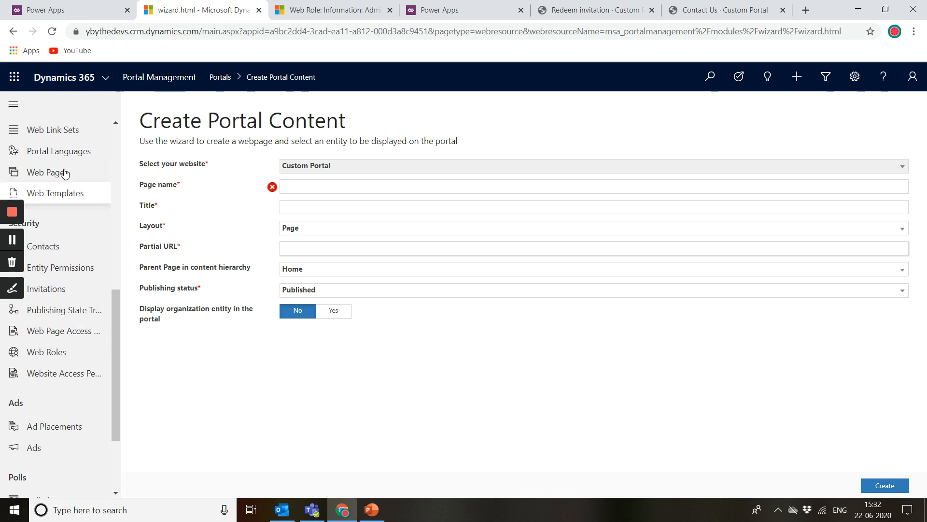
pyautogui.scroll(2, 65, 173)
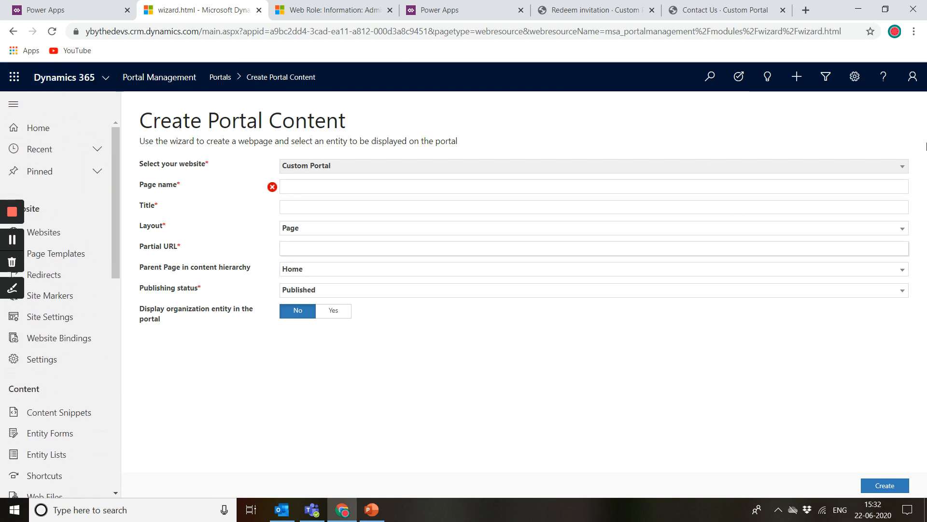